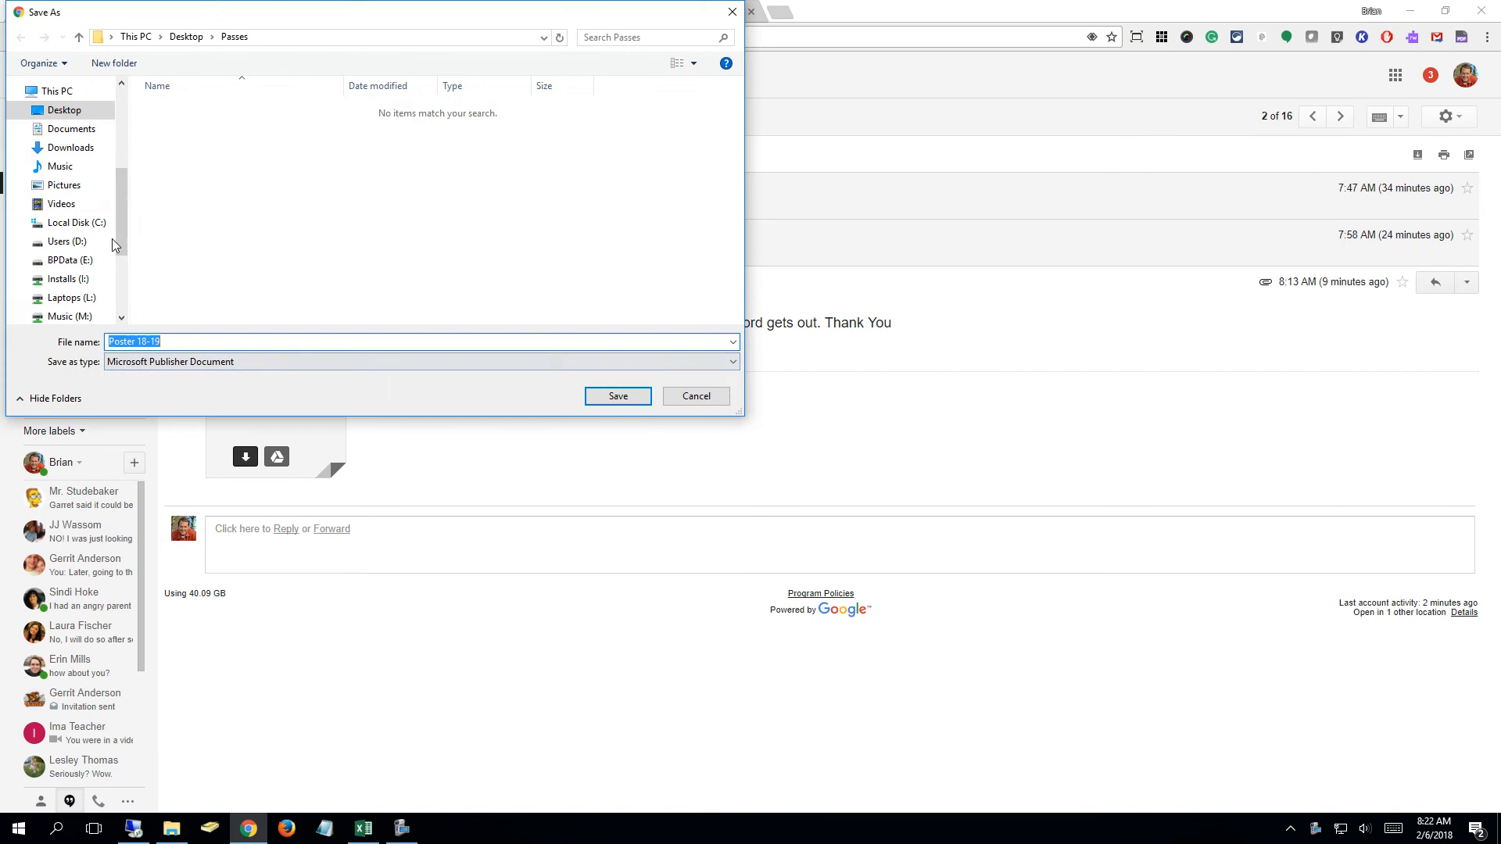
# Save the Poster 18-19 Publisher attachment into the Deleteme folder on the Desktop.
pyautogui.click(85, 113)
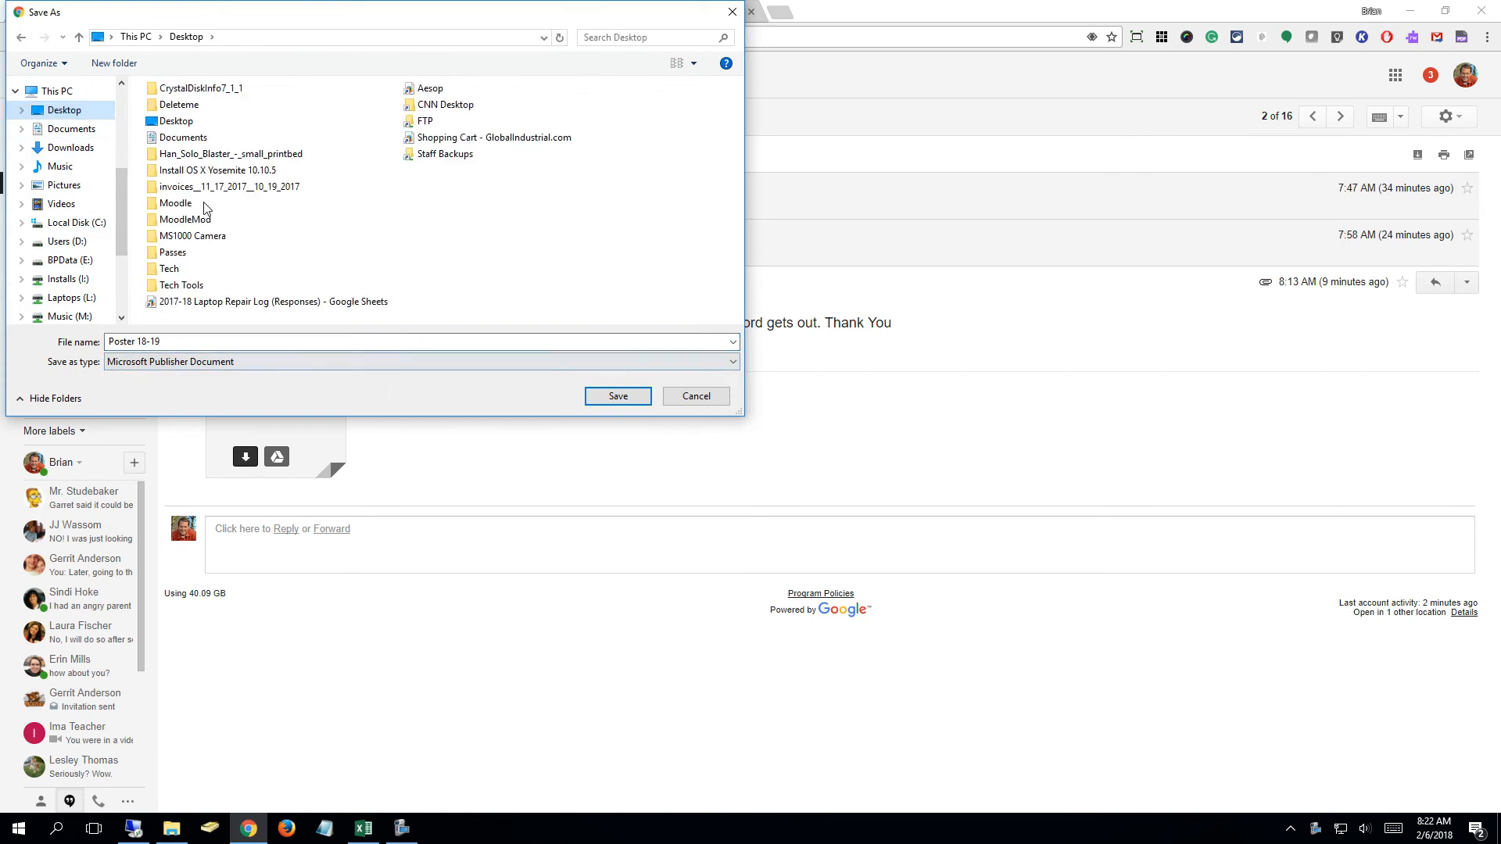
pyautogui.doubleClick(186, 107)
pyautogui.click(618, 396)
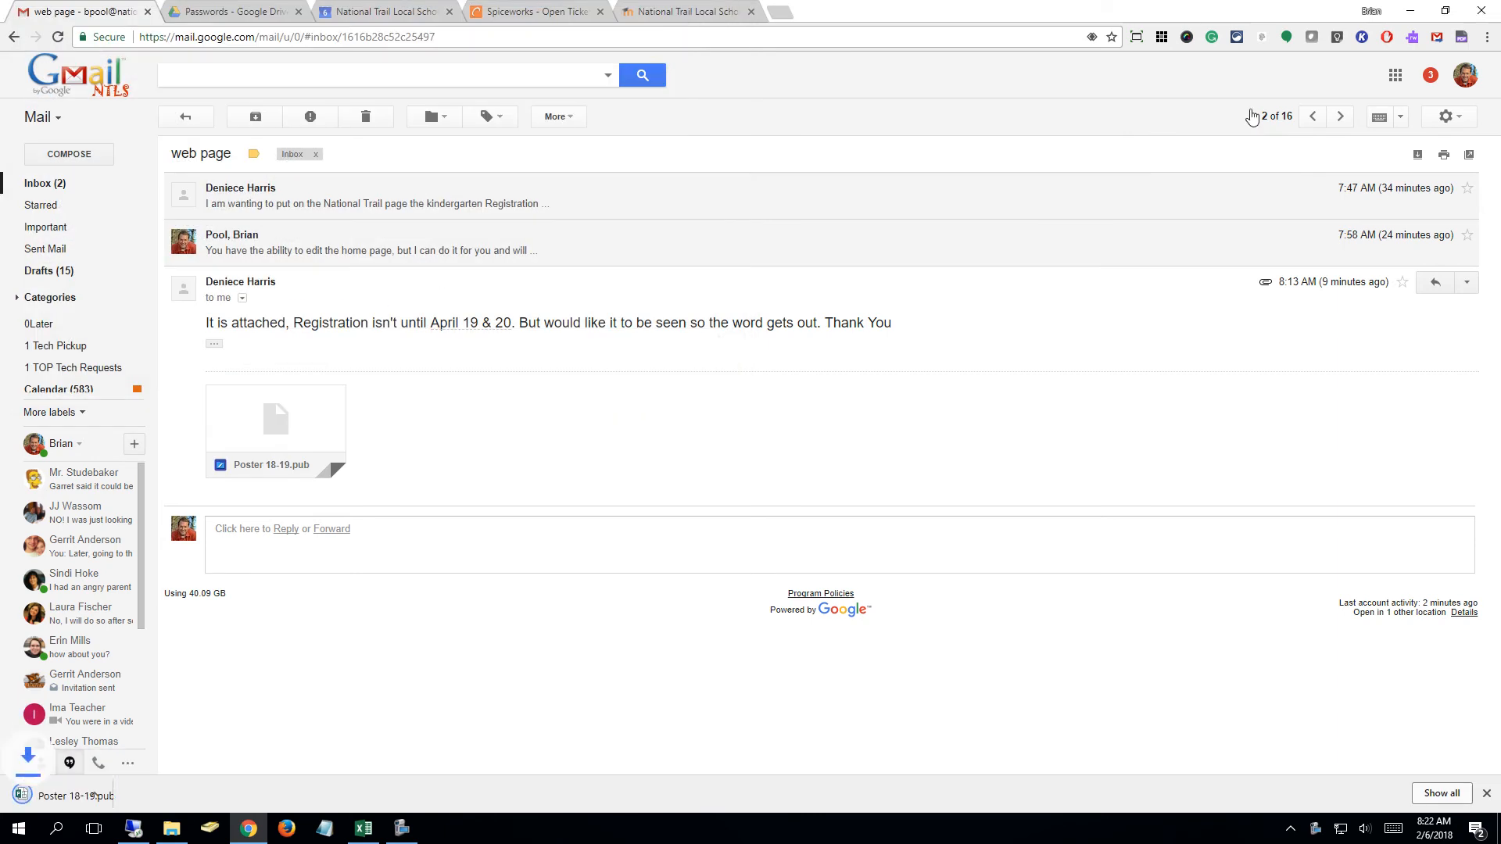
# Open the Deleteme folder from the desktop, sort it by date modified, and open the Poster 18-19 publication.
pyautogui.click(1412, 13)
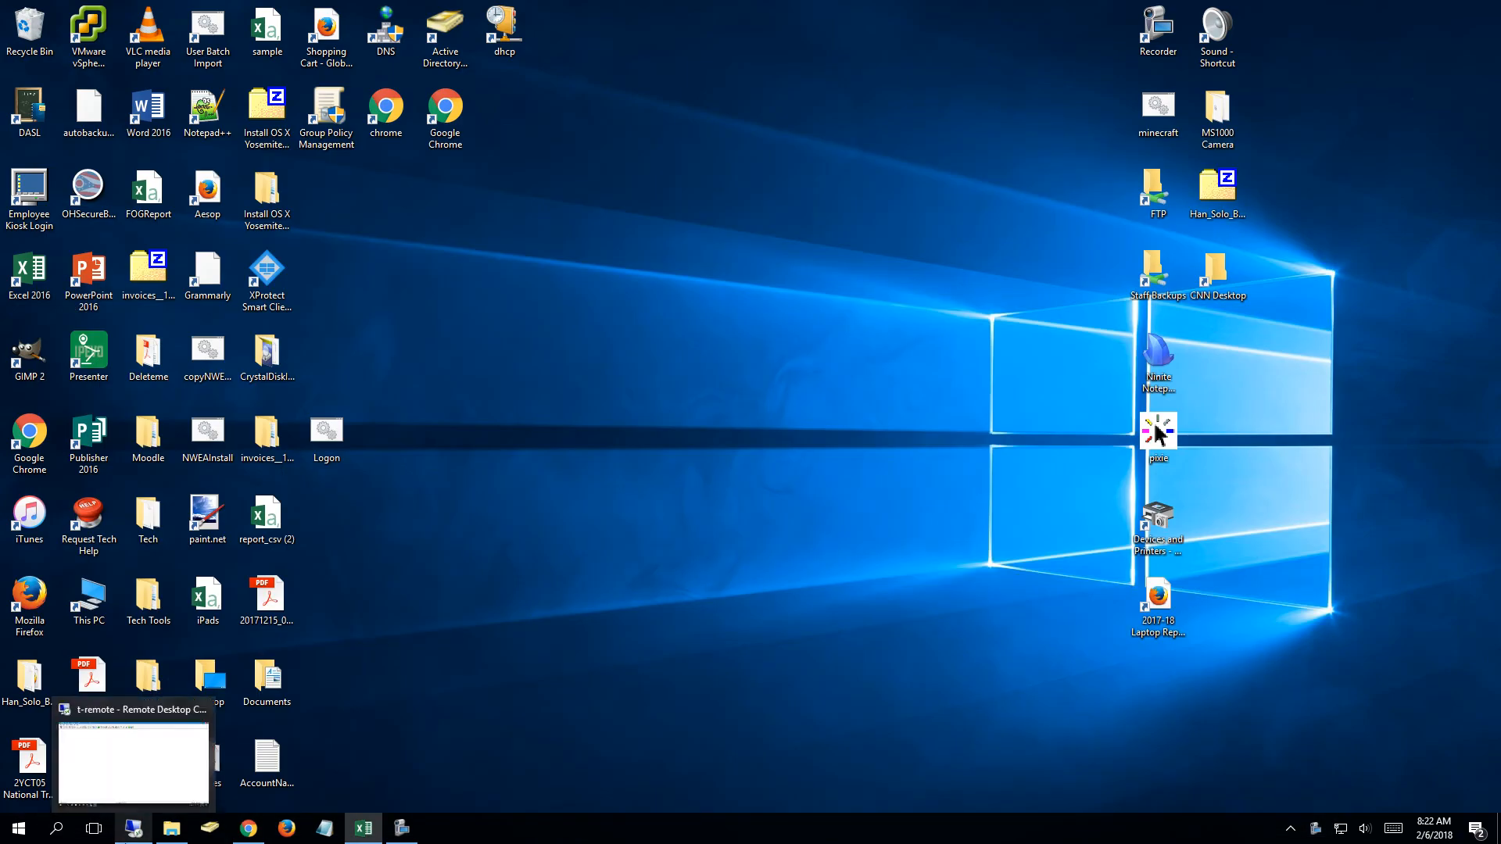
pyautogui.click(597, 654)
pyautogui.press('d')
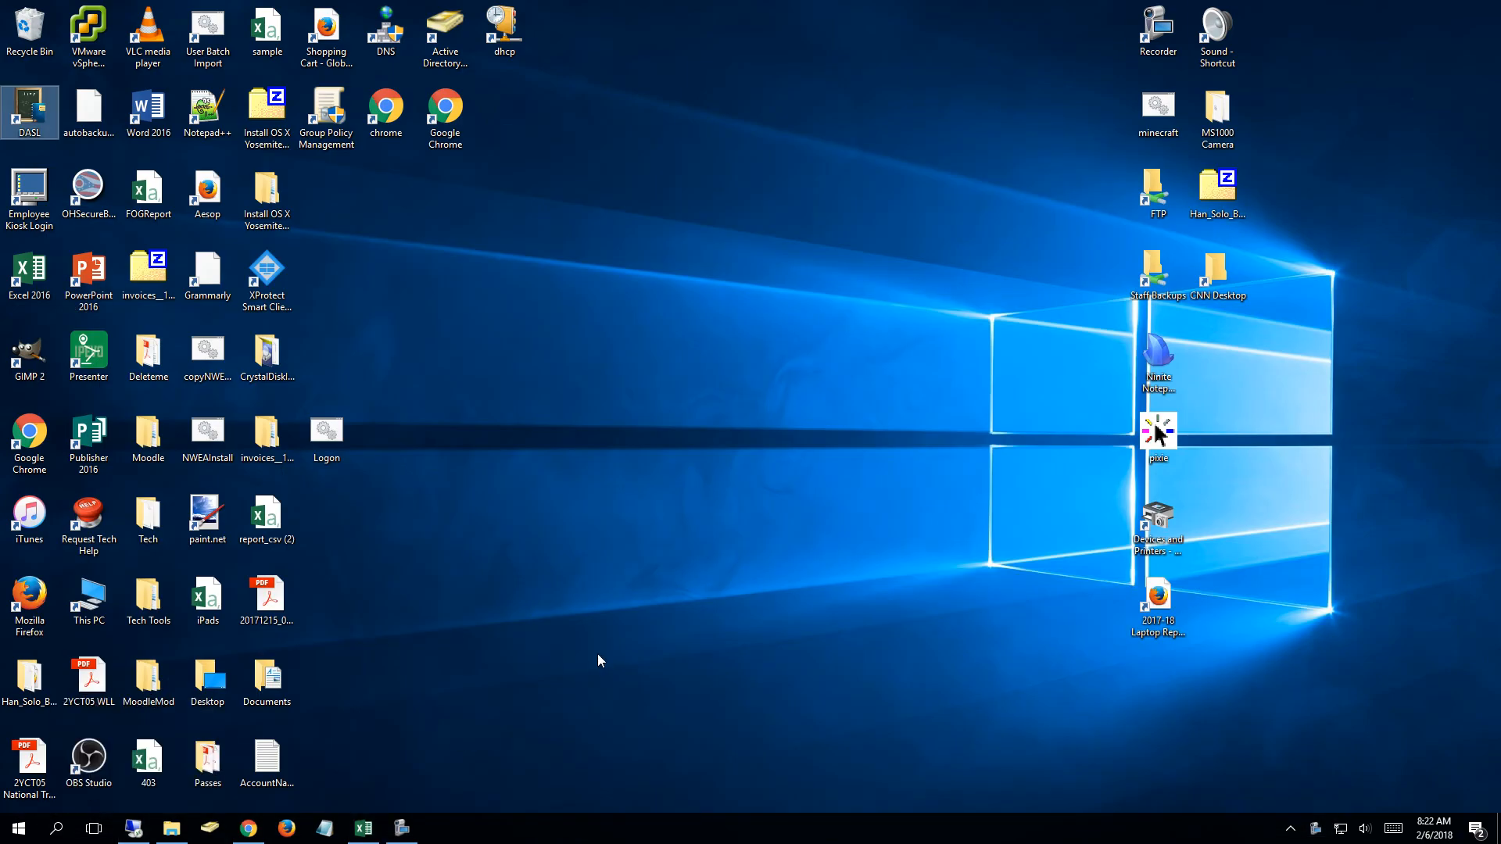
pyautogui.press('d')
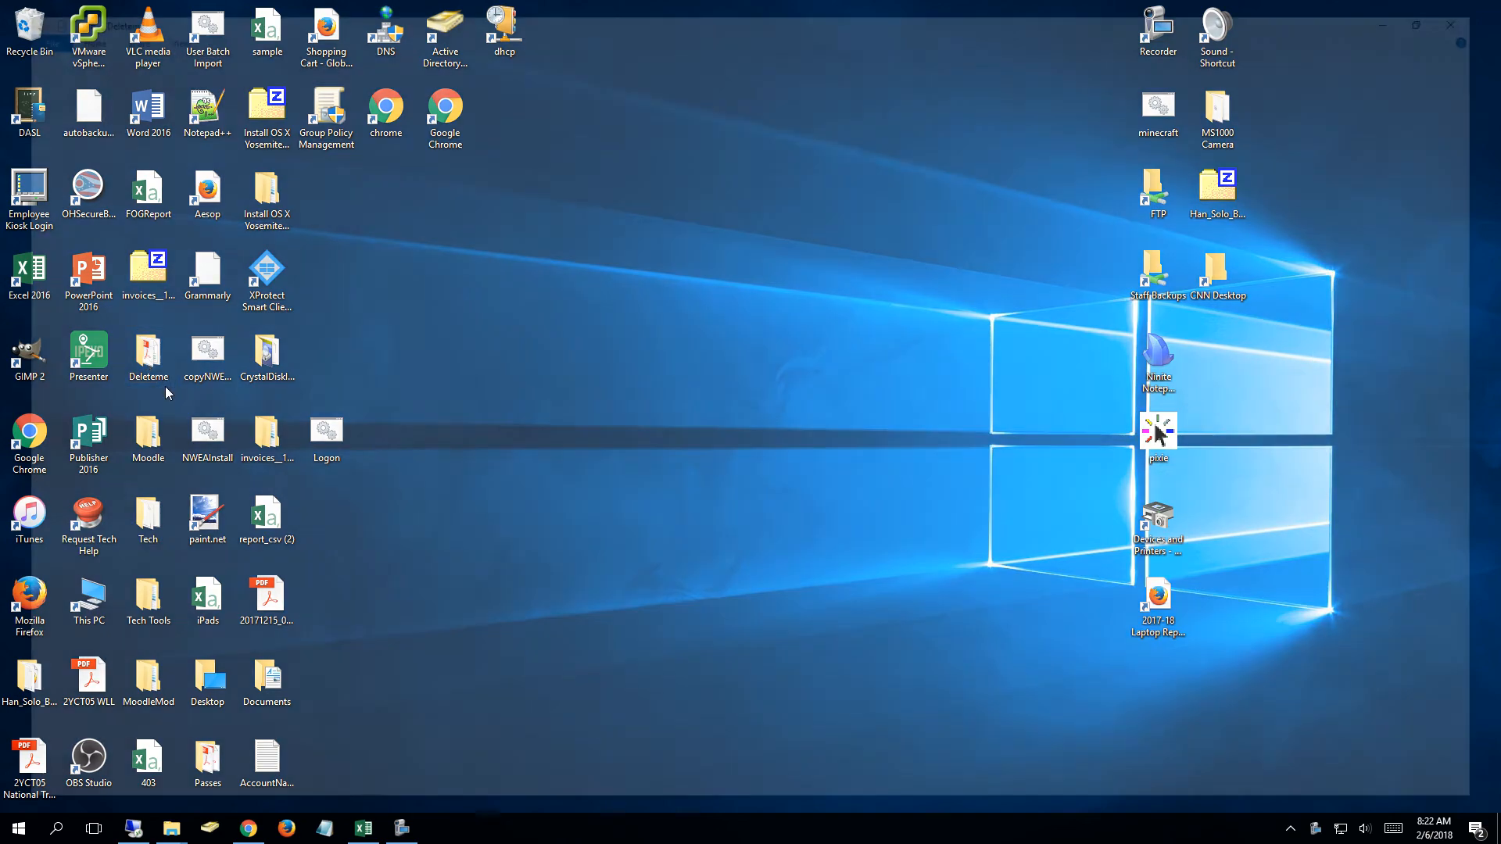
pyautogui.doubleClick(166, 386)
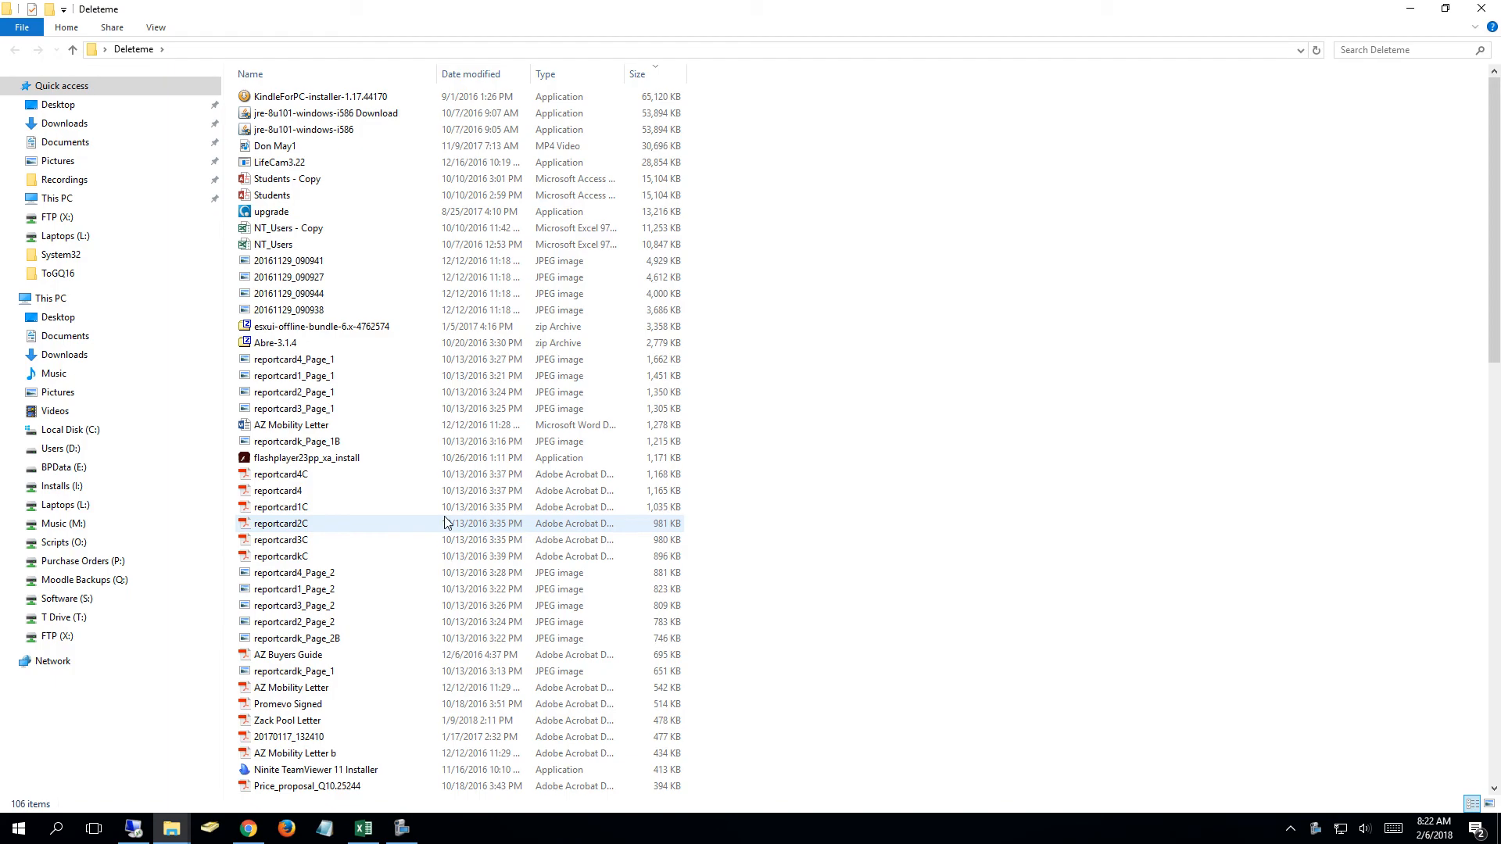
pyautogui.click(470, 73)
pyautogui.doubleClick(295, 98)
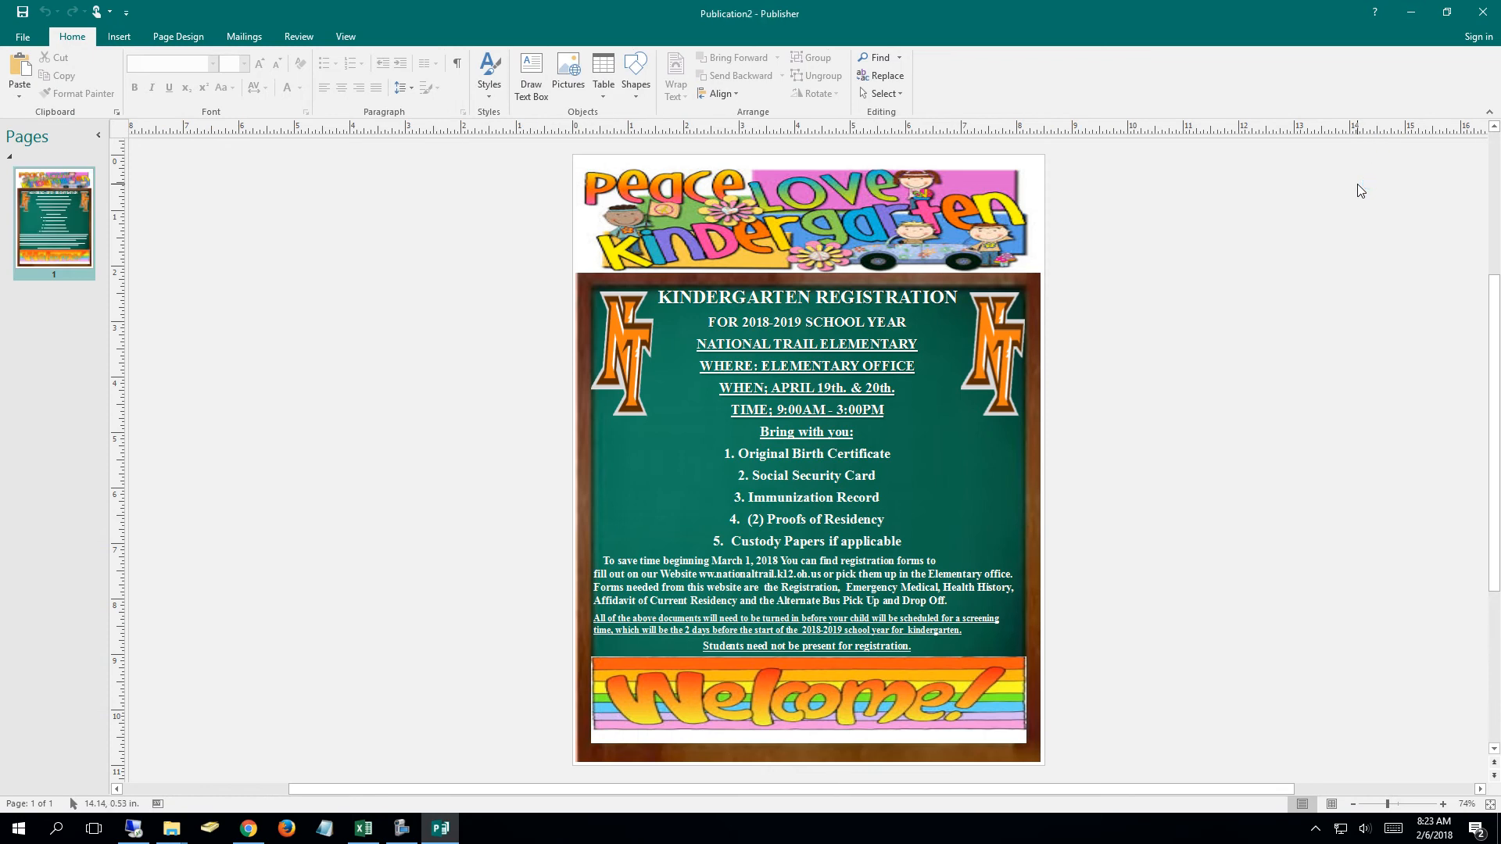
# Add the Save As command to Publisher's Quick Access Toolbar.
pyautogui.click(126, 13)
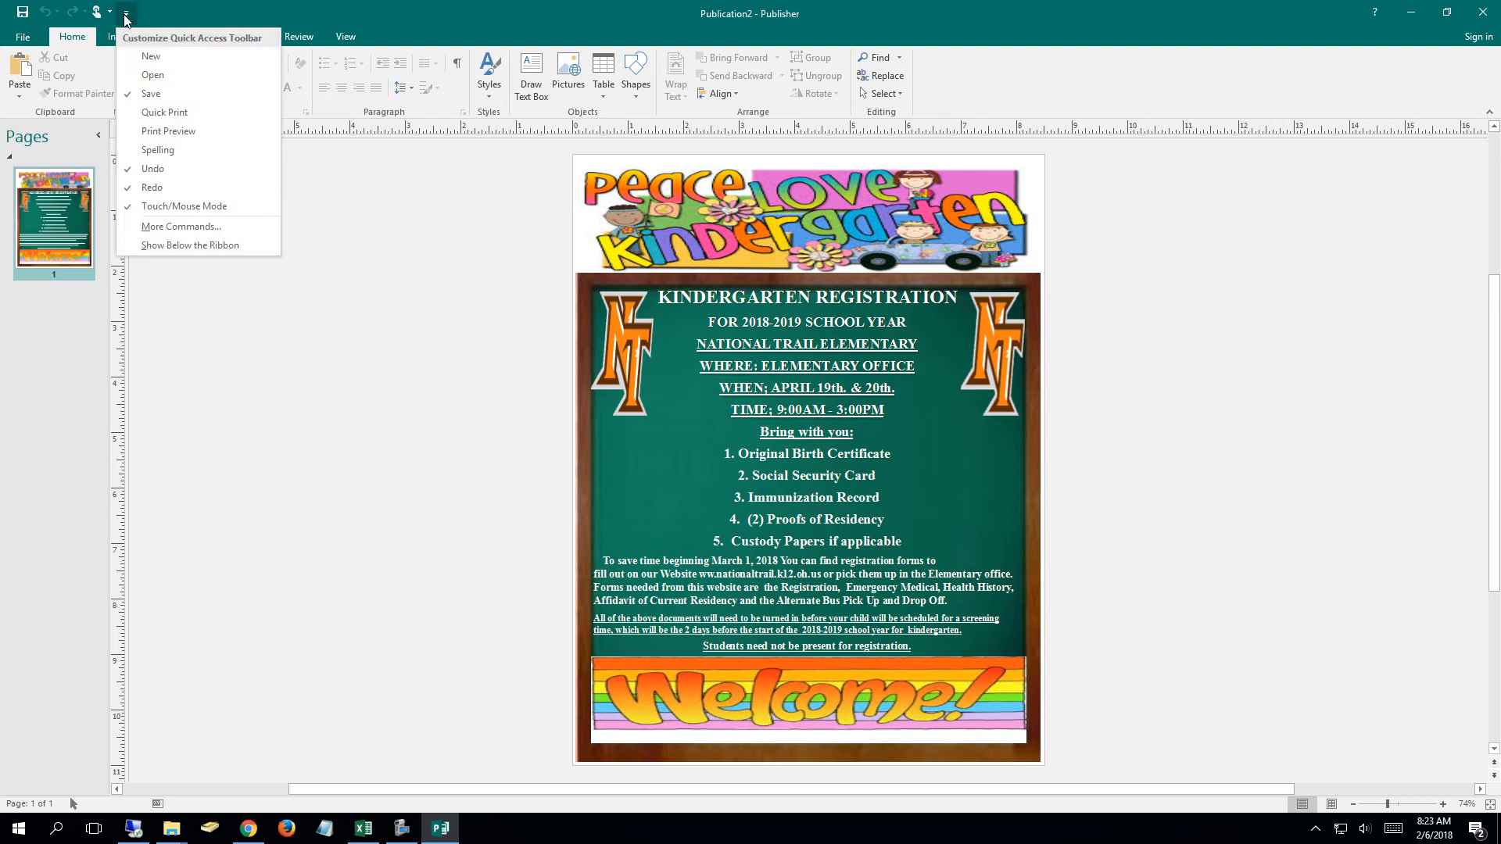
pyautogui.click(364, 13)
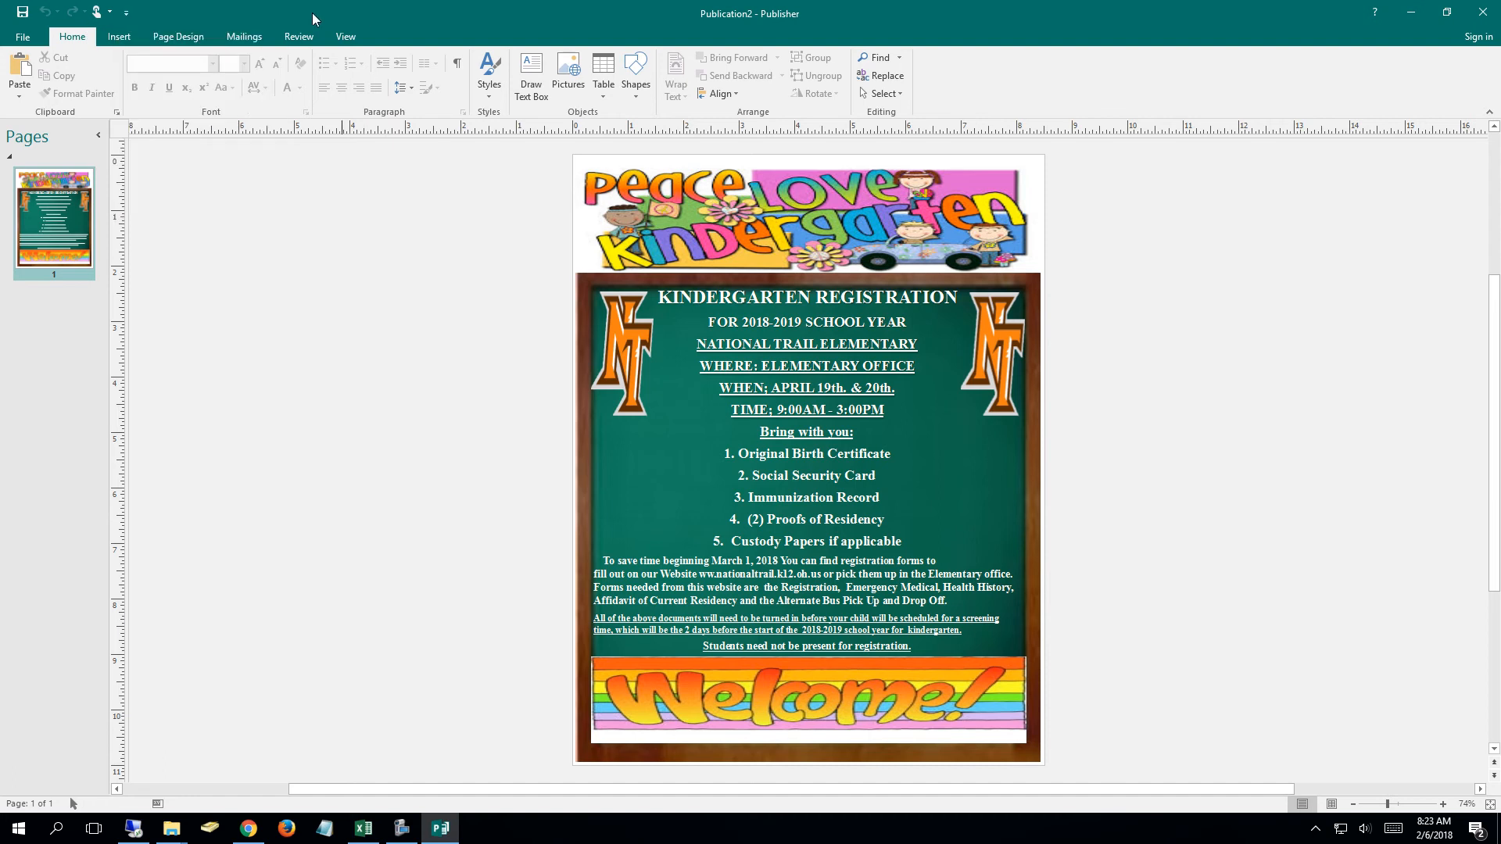
pyautogui.click(126, 13)
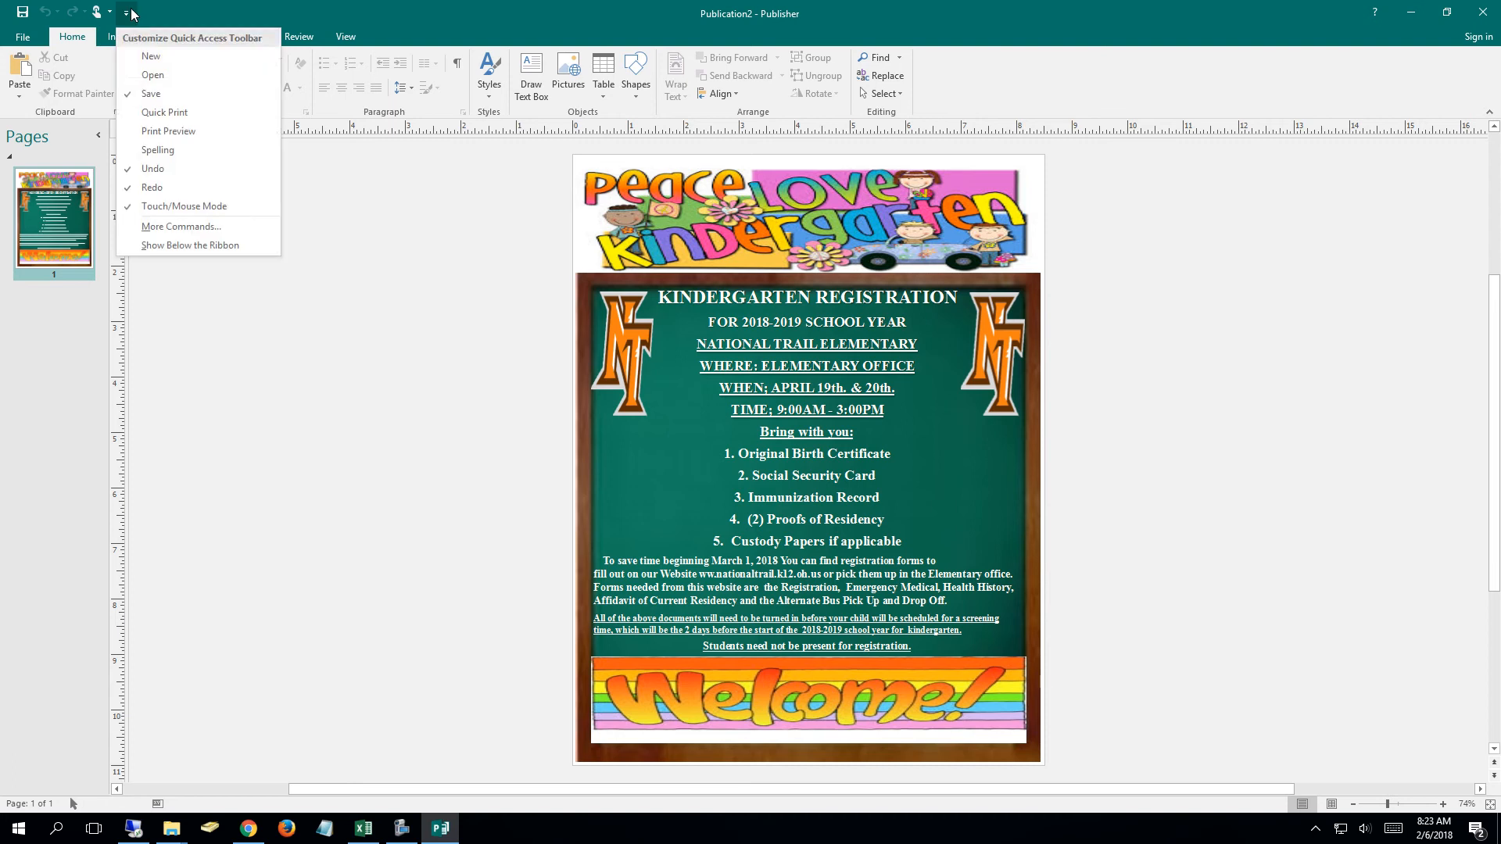
pyautogui.click(163, 226)
pyautogui.click(755, 559)
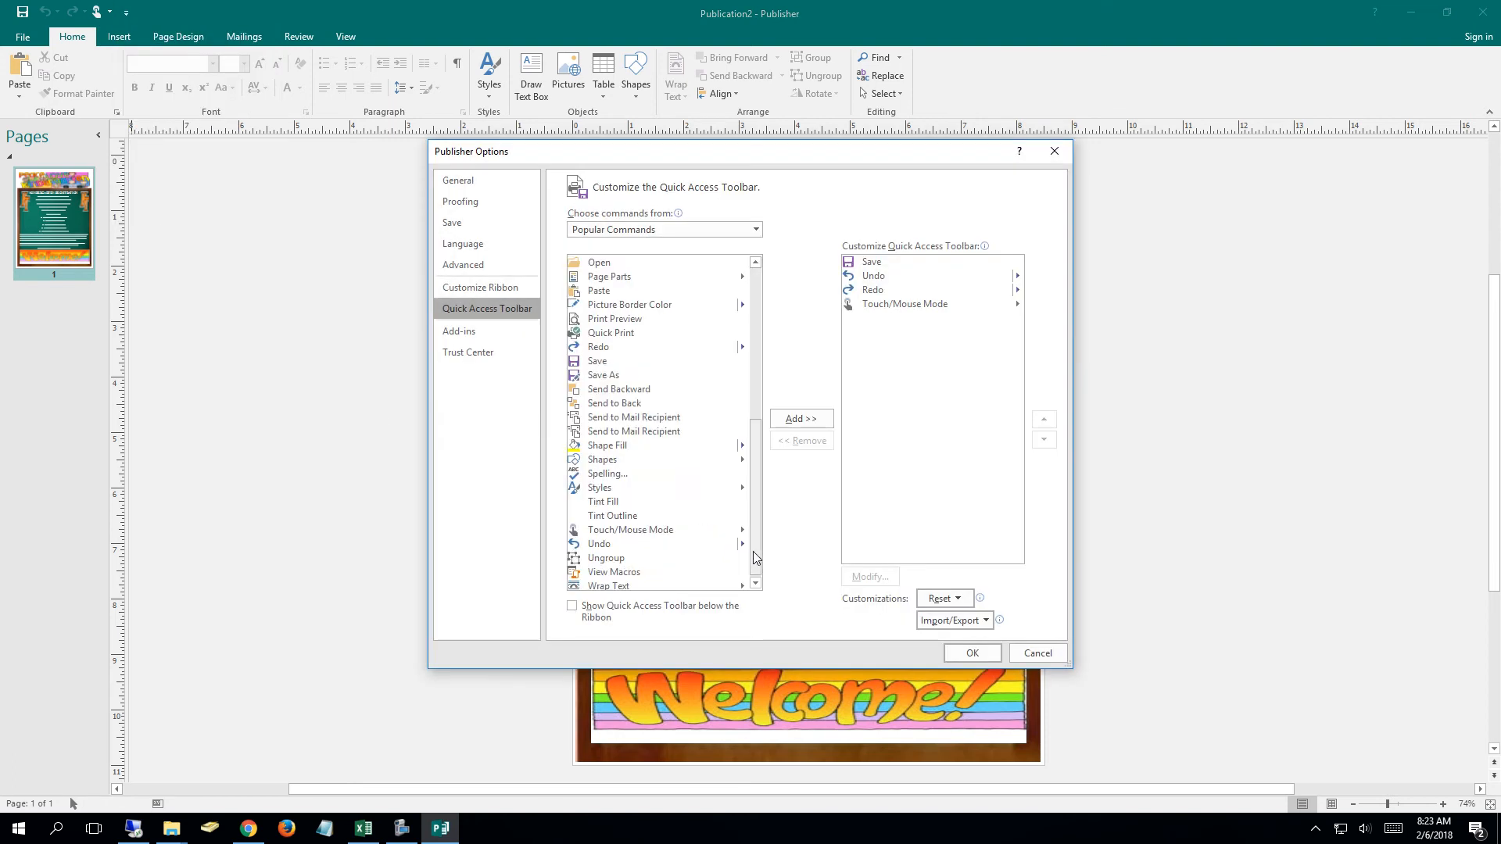
pyautogui.doubleClick(603, 376)
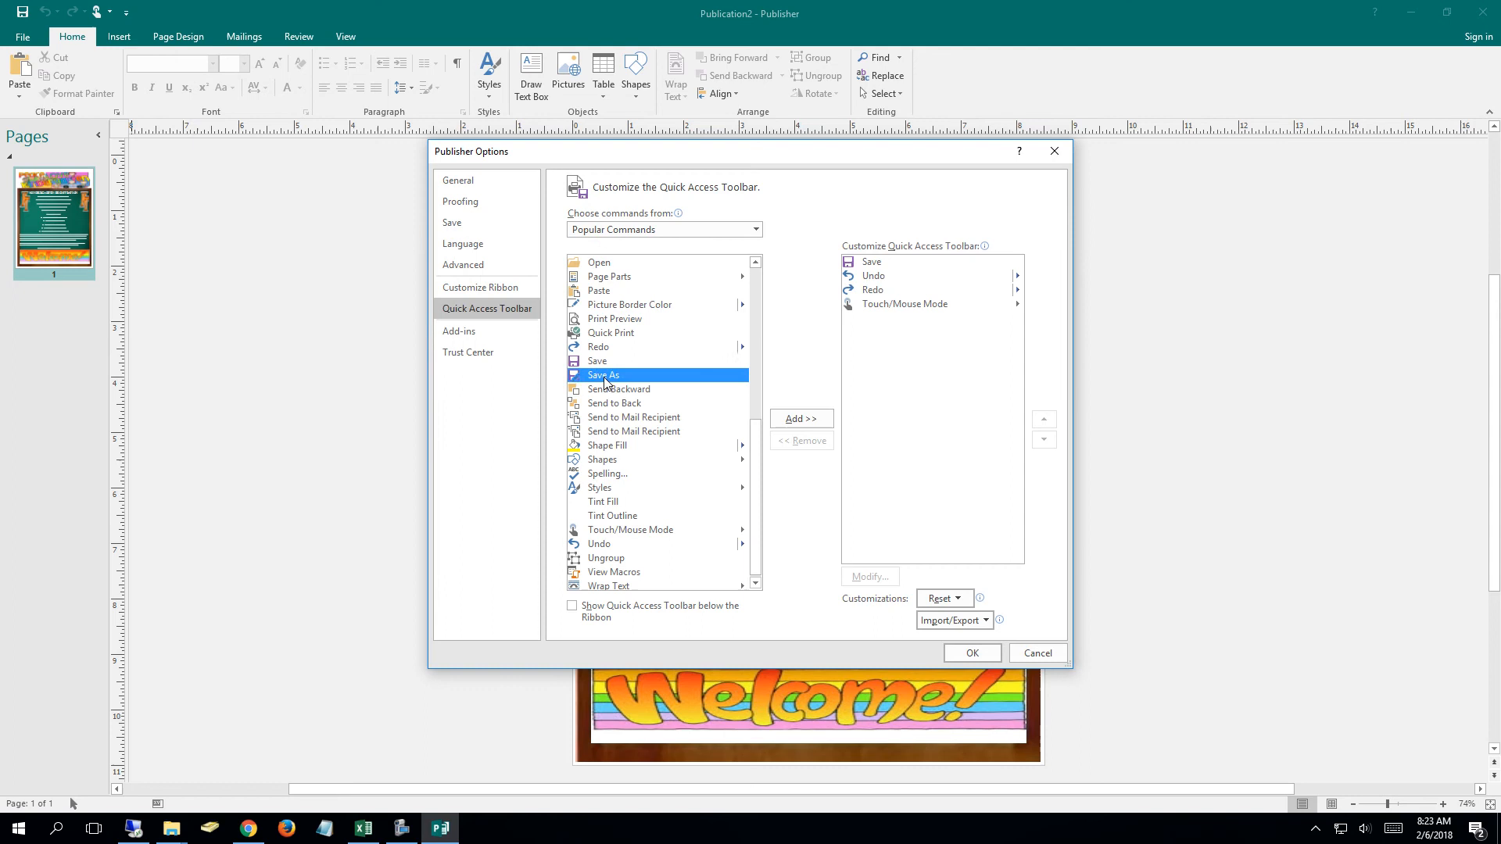
pyautogui.click(989, 654)
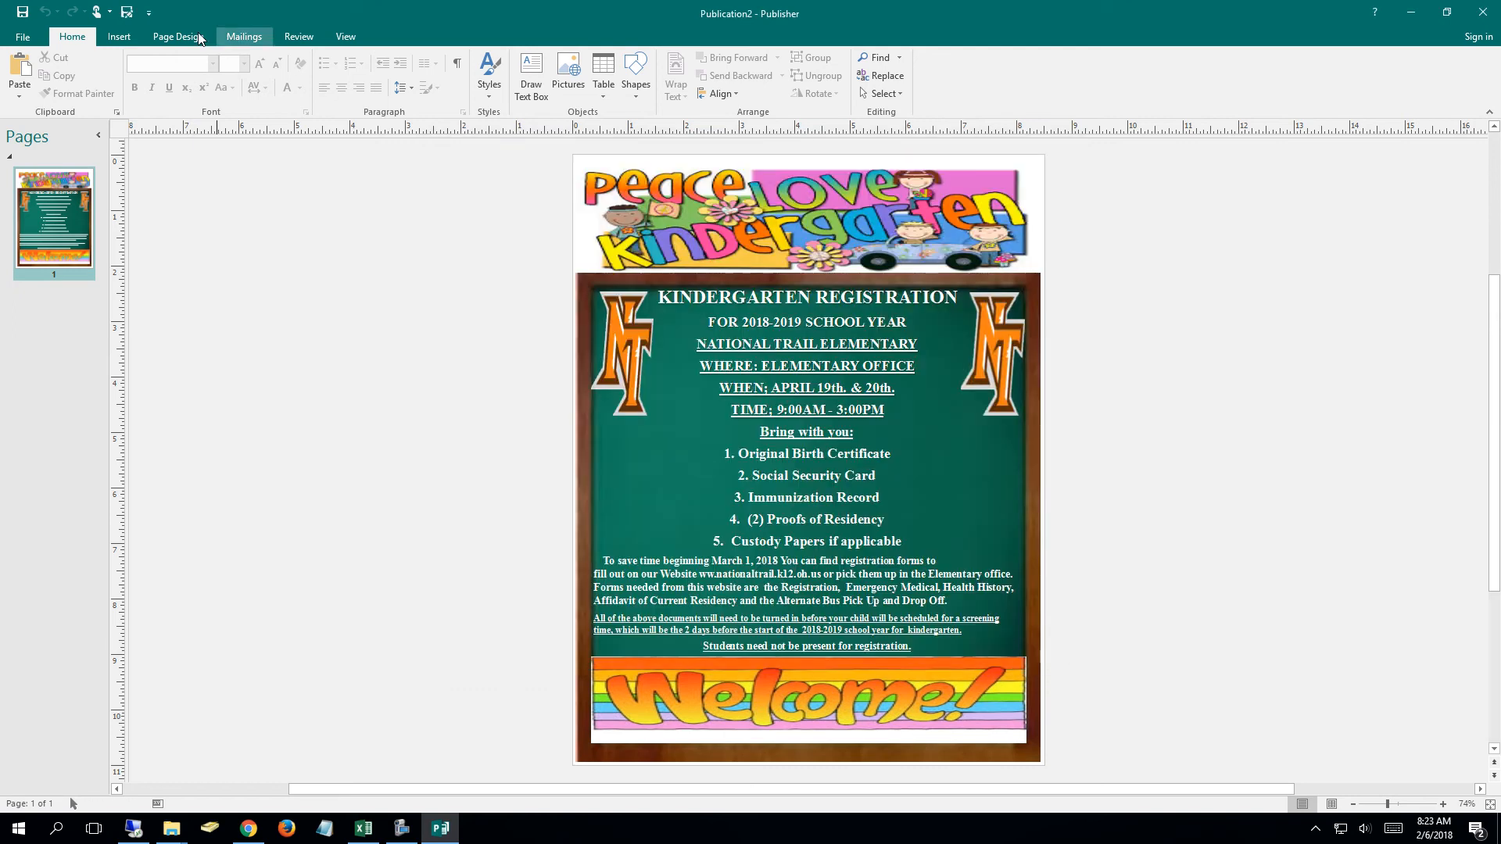
# Save the poster as Poster 18-19 in JPEG File Interchange Format in the Deleteme folder.
pyautogui.click(128, 13)
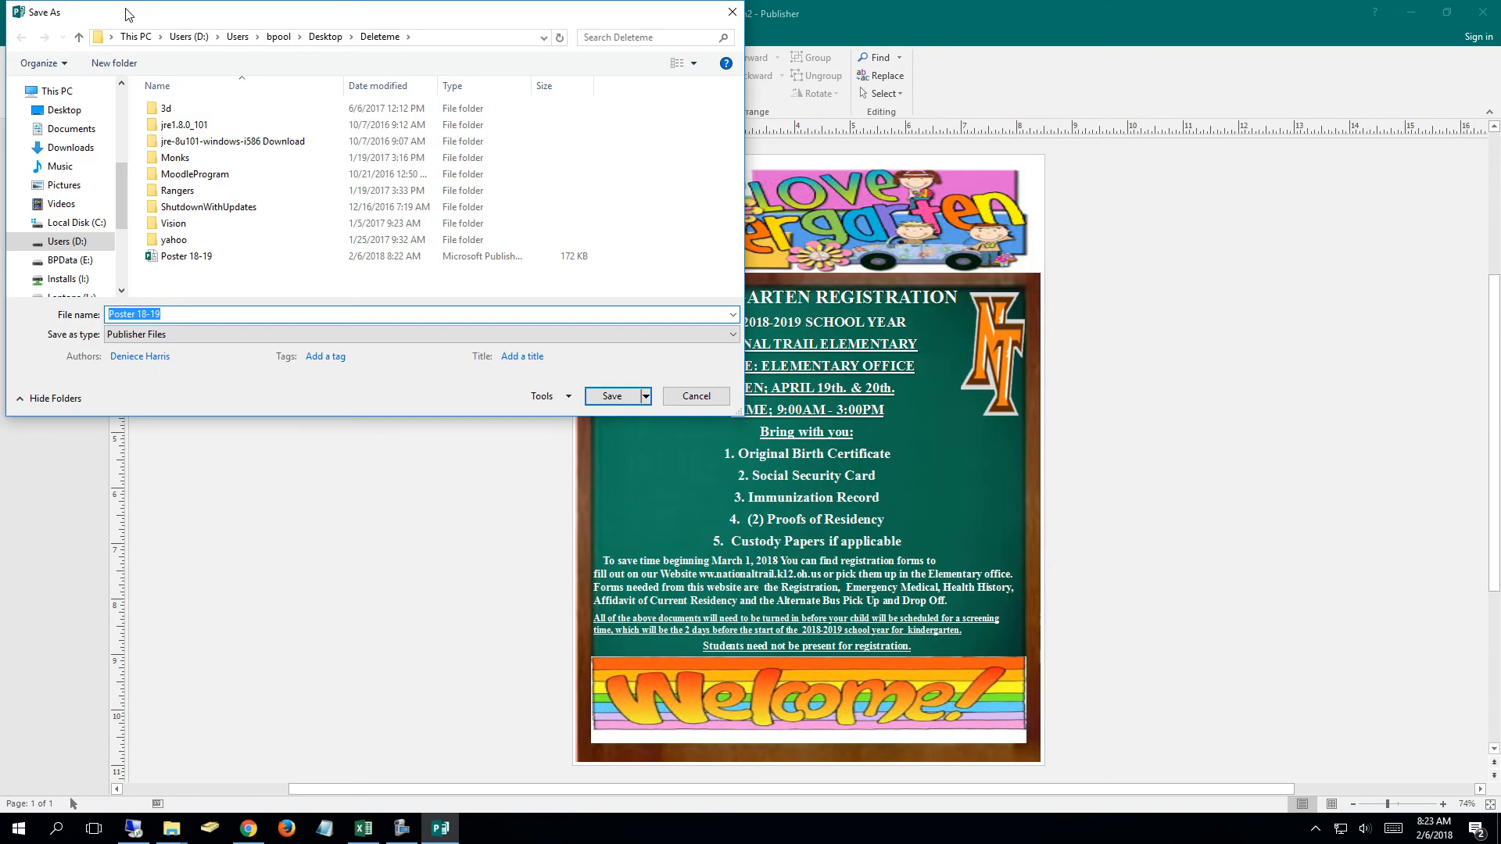
pyautogui.click(193, 336)
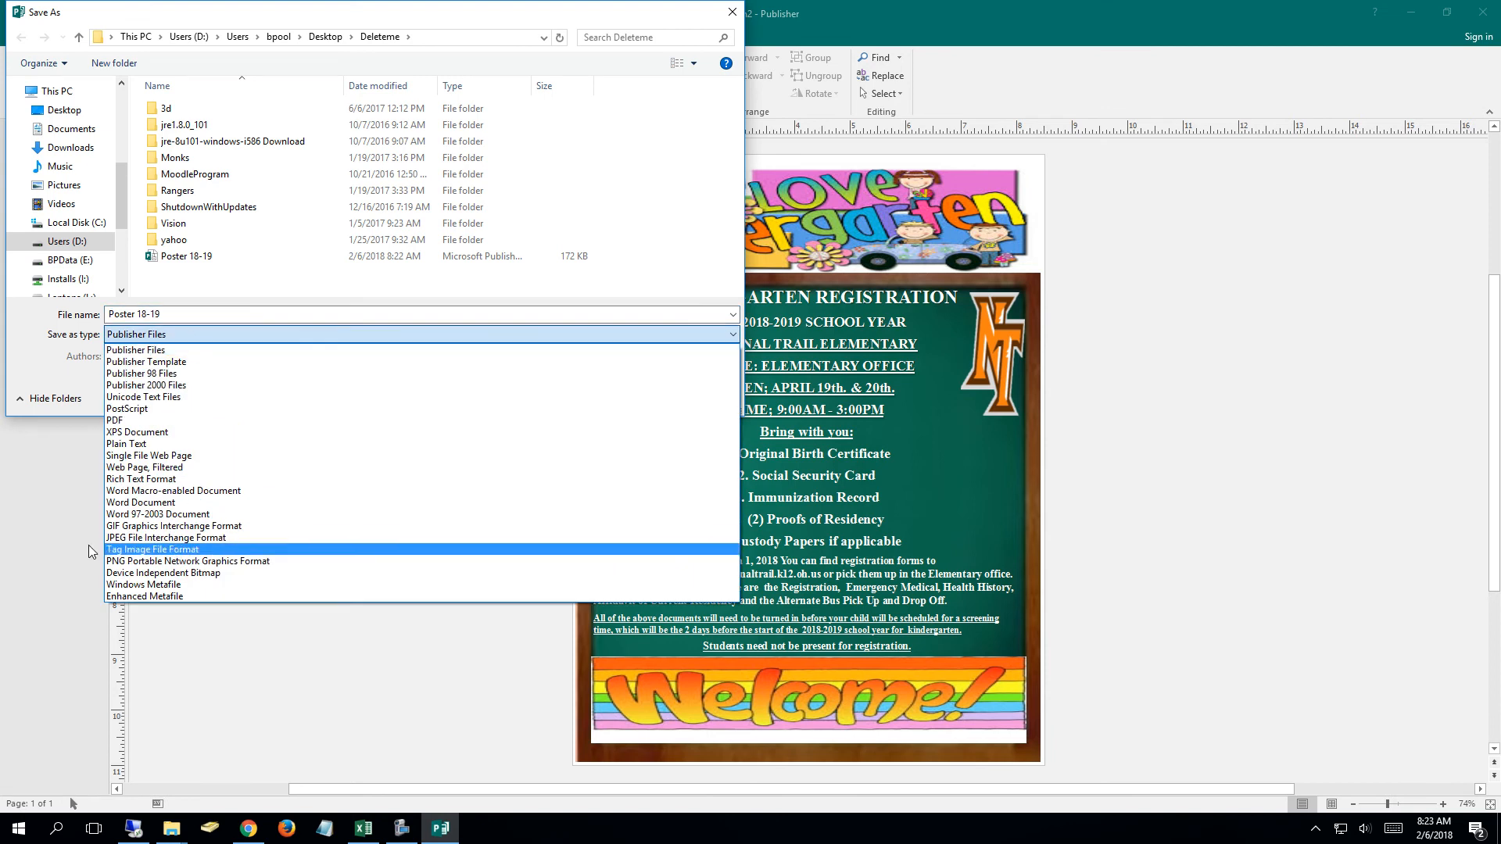
pyautogui.click(185, 539)
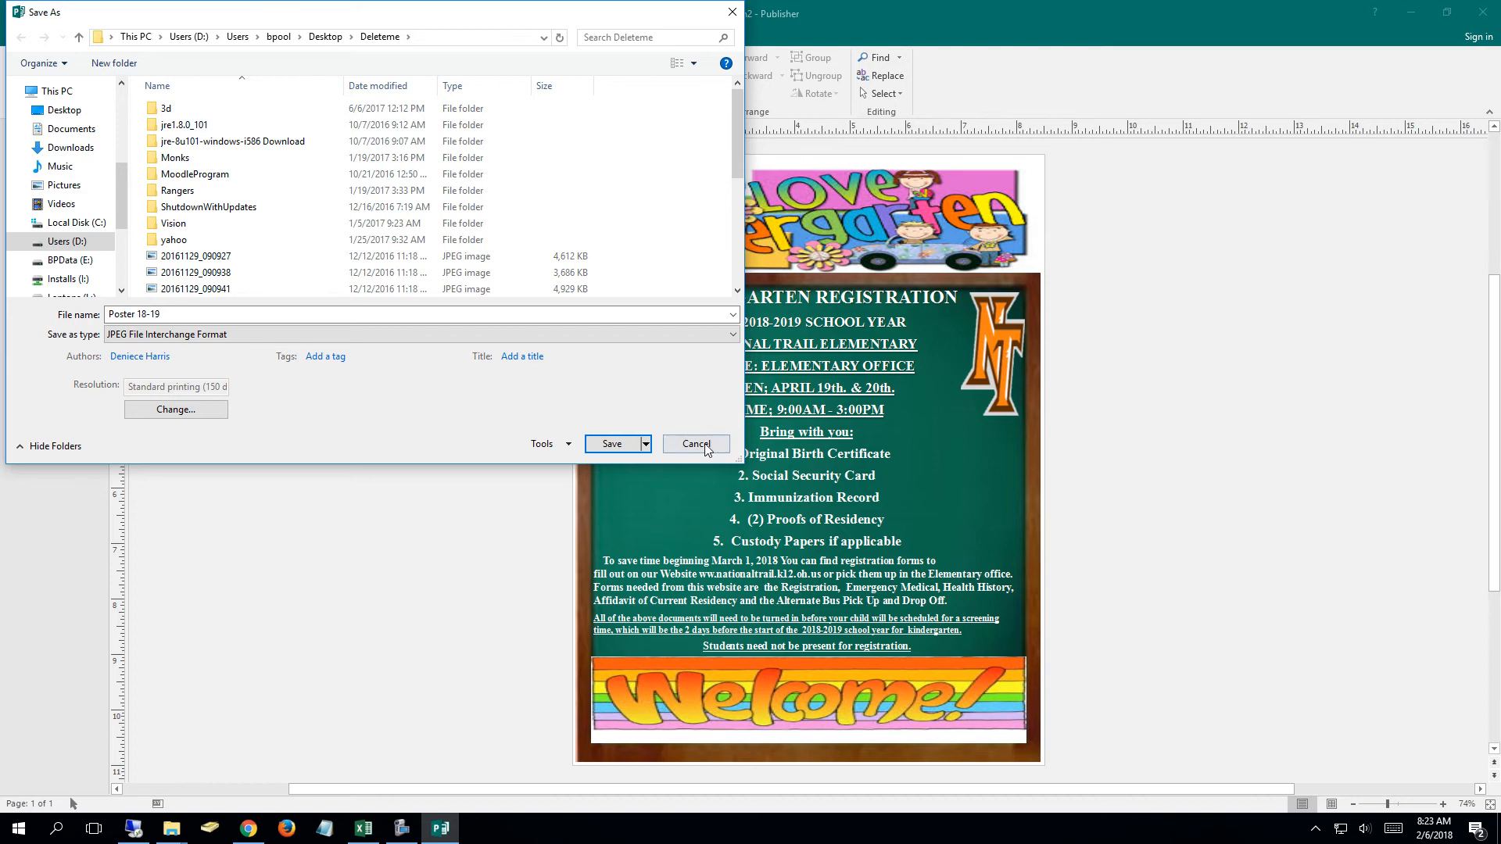
pyautogui.click(612, 444)
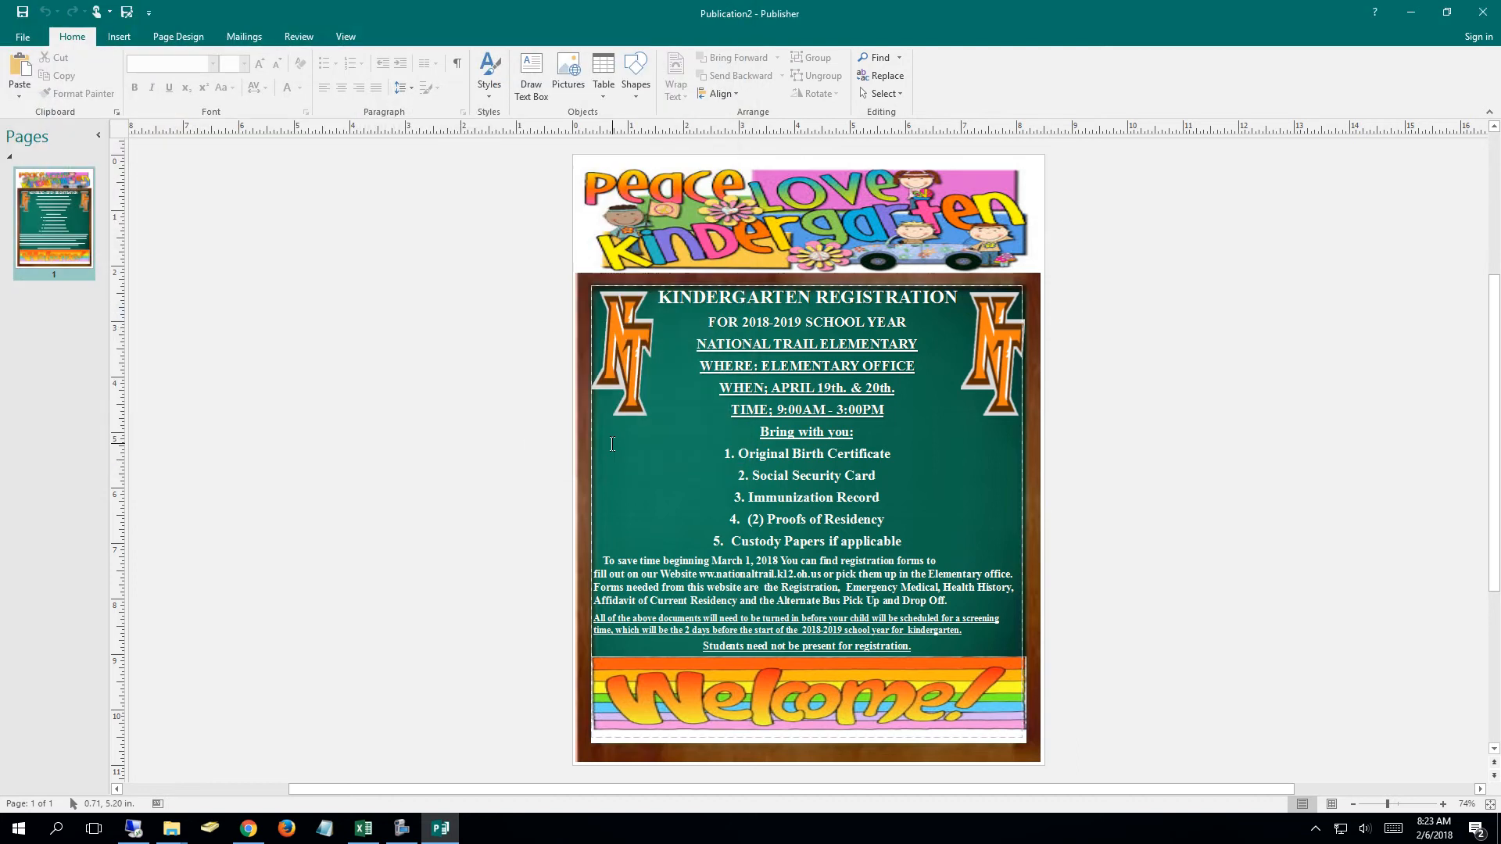
# Open the exported Poster 18-19 JPEG for checking and install the paint.net 4.0.21 update on exit.
pyautogui.click(1416, 15)
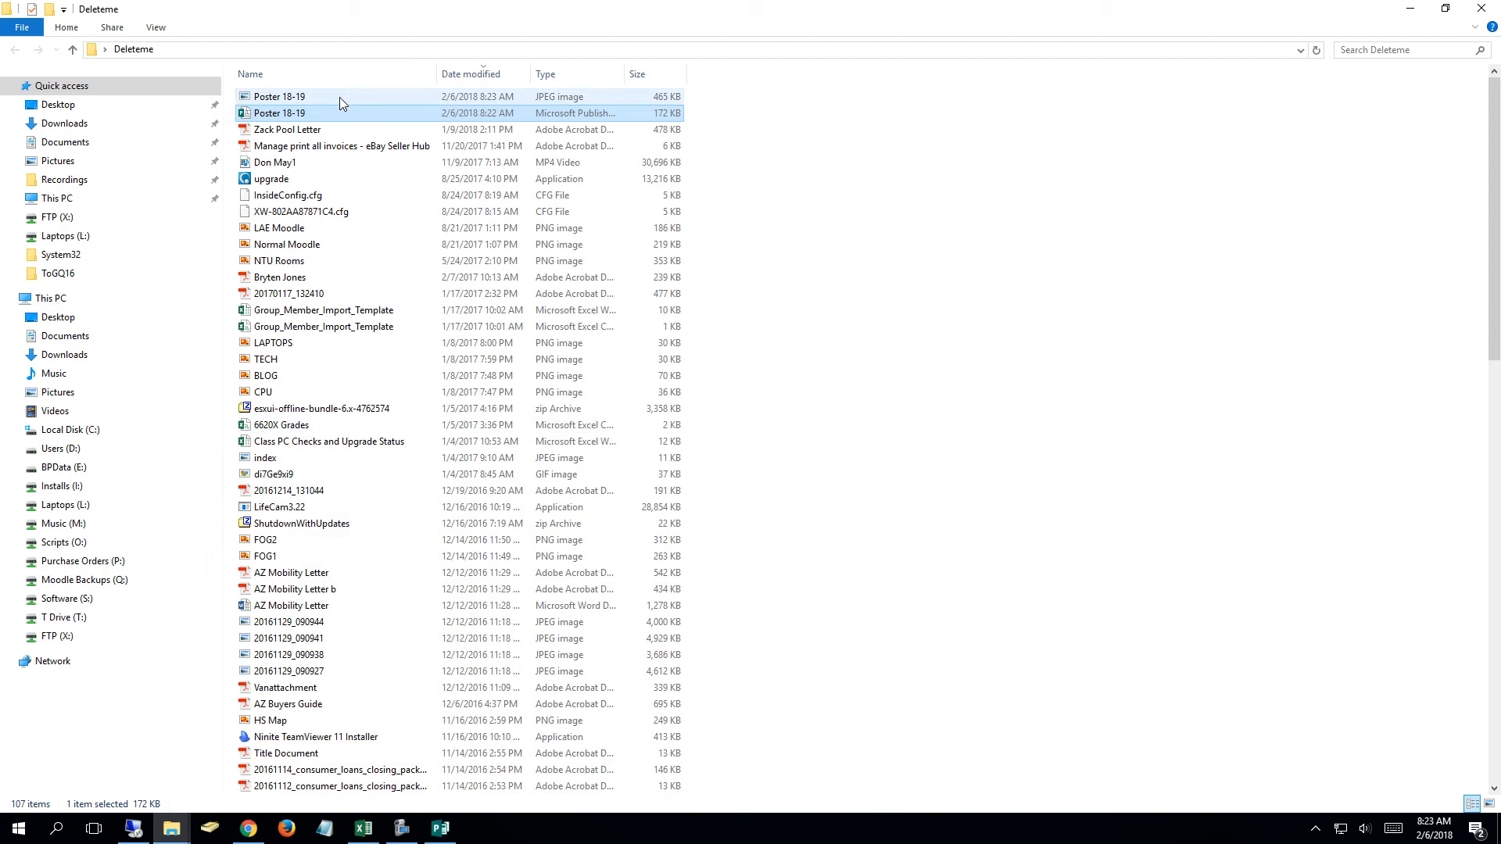
pyautogui.doubleClick(340, 97)
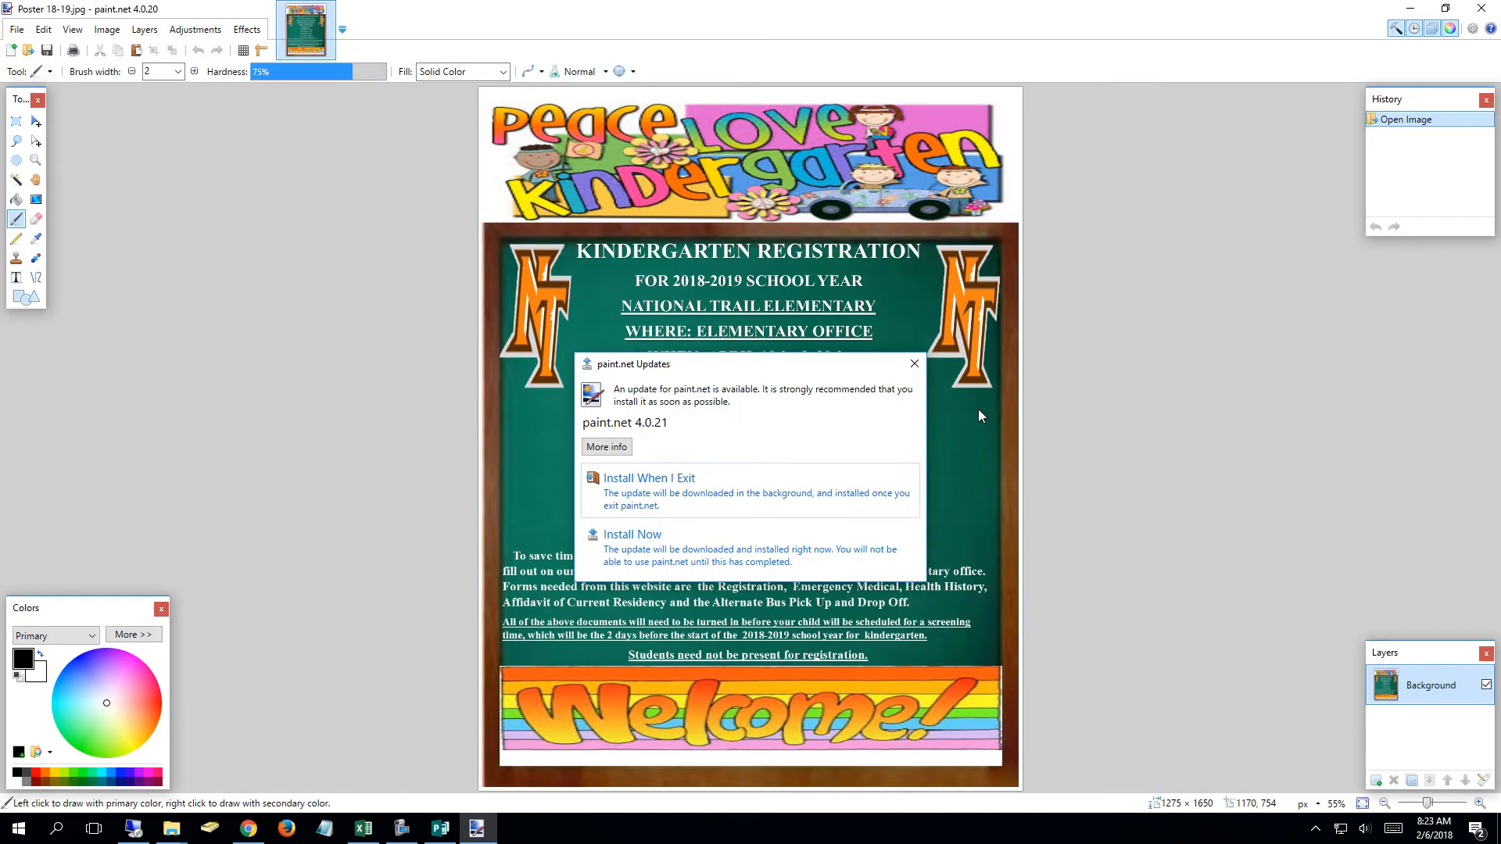
pyautogui.click(668, 492)
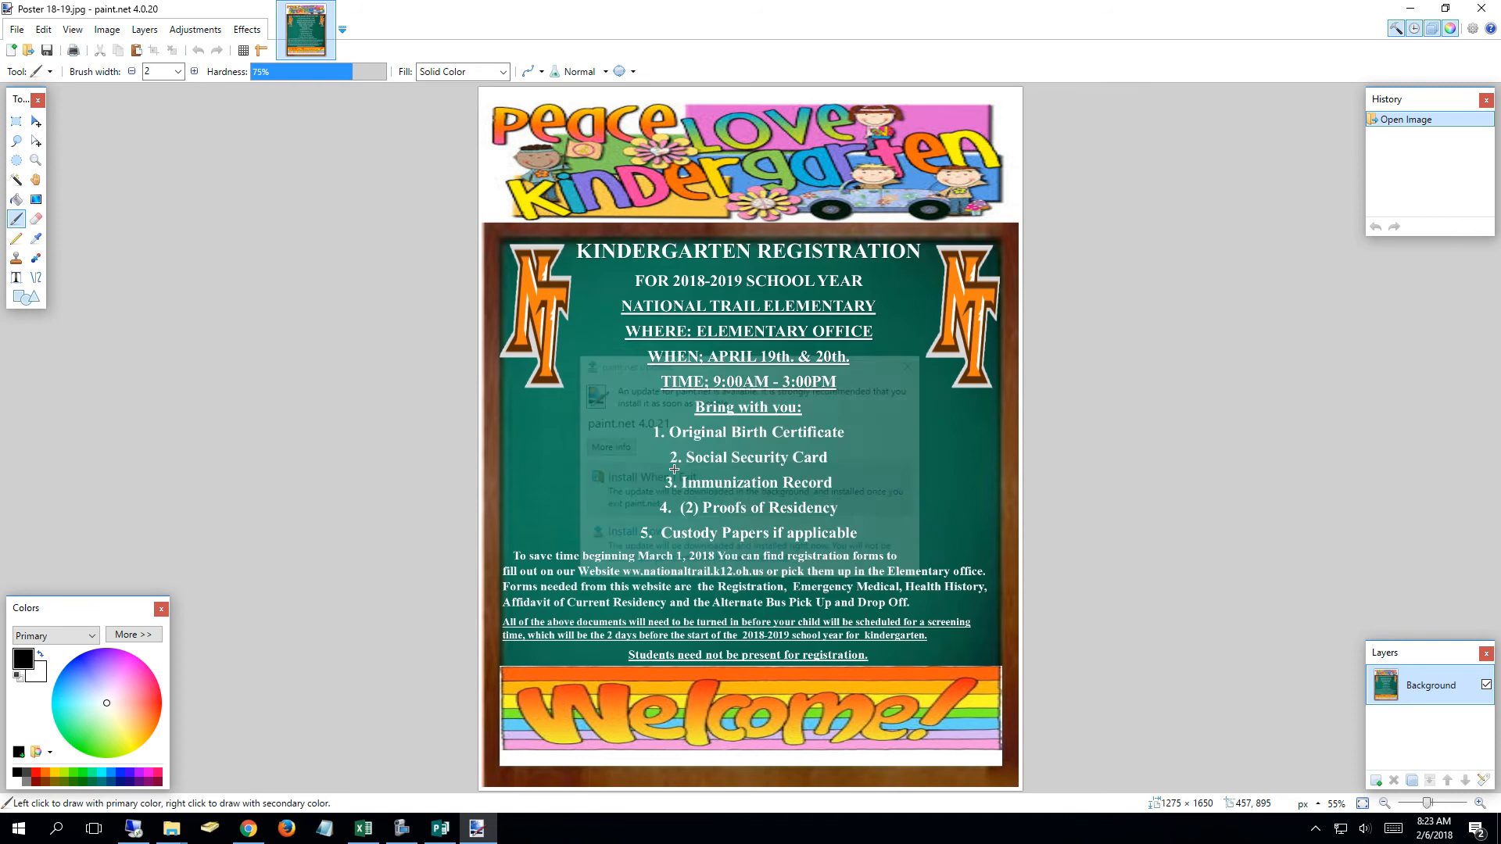
pyautogui.click(1478, 7)
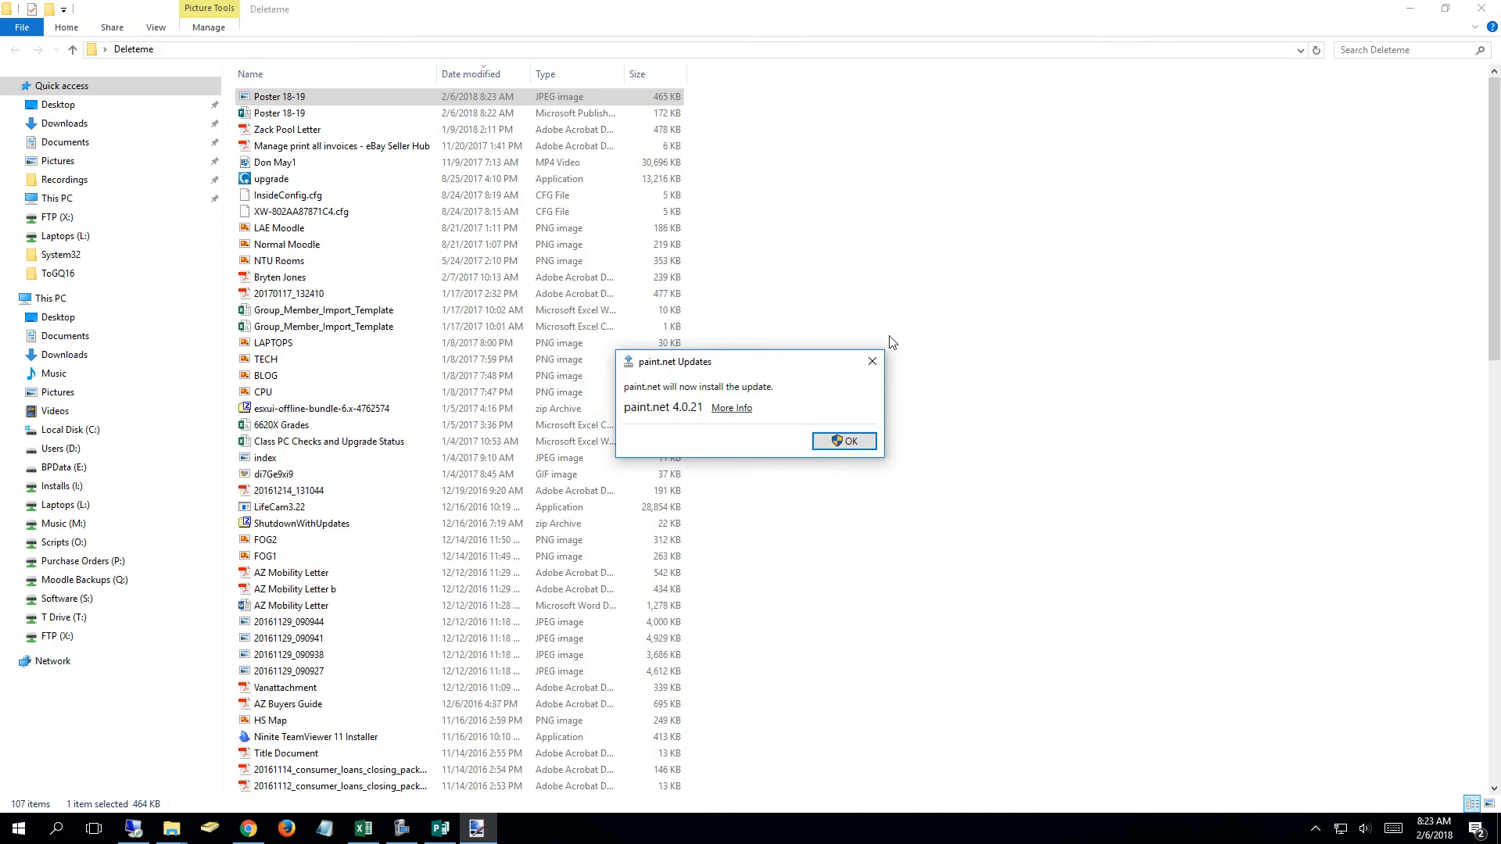
pyautogui.click(840, 443)
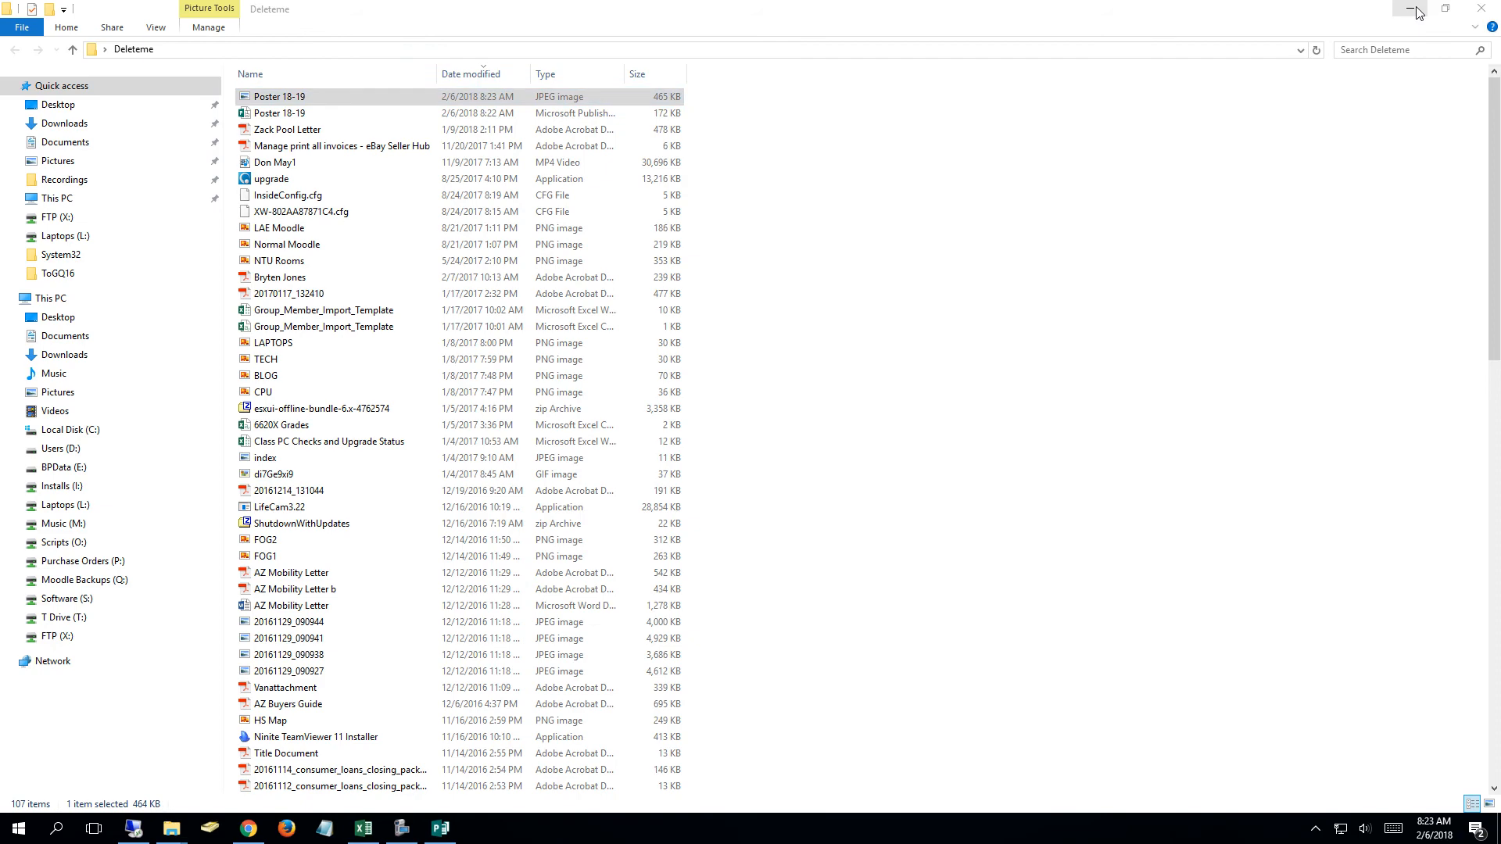
pyautogui.click(1409, 8)
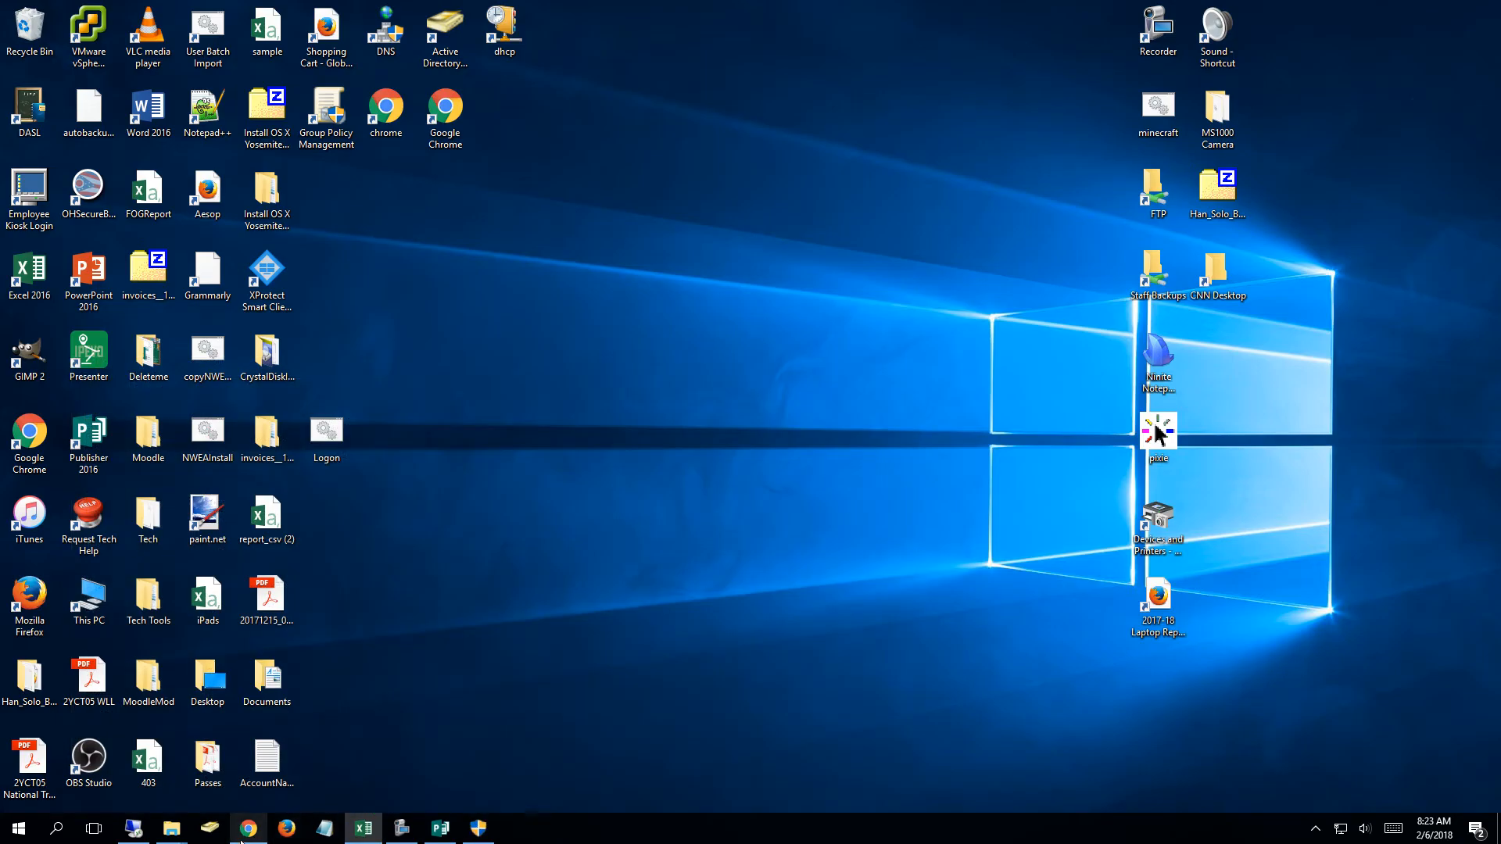
pyautogui.click(242, 835)
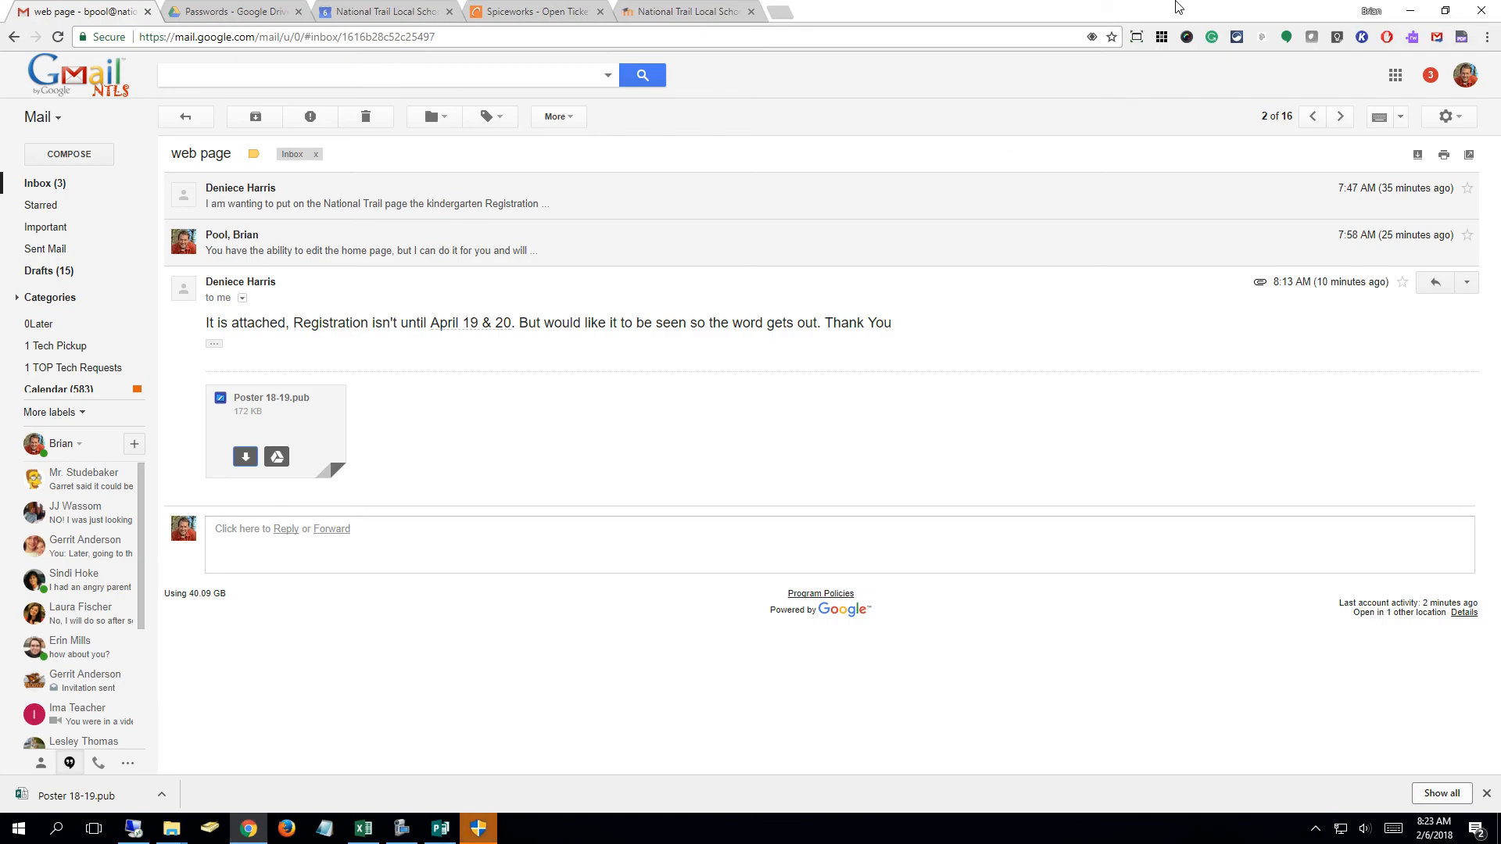
pyautogui.click(1409, 11)
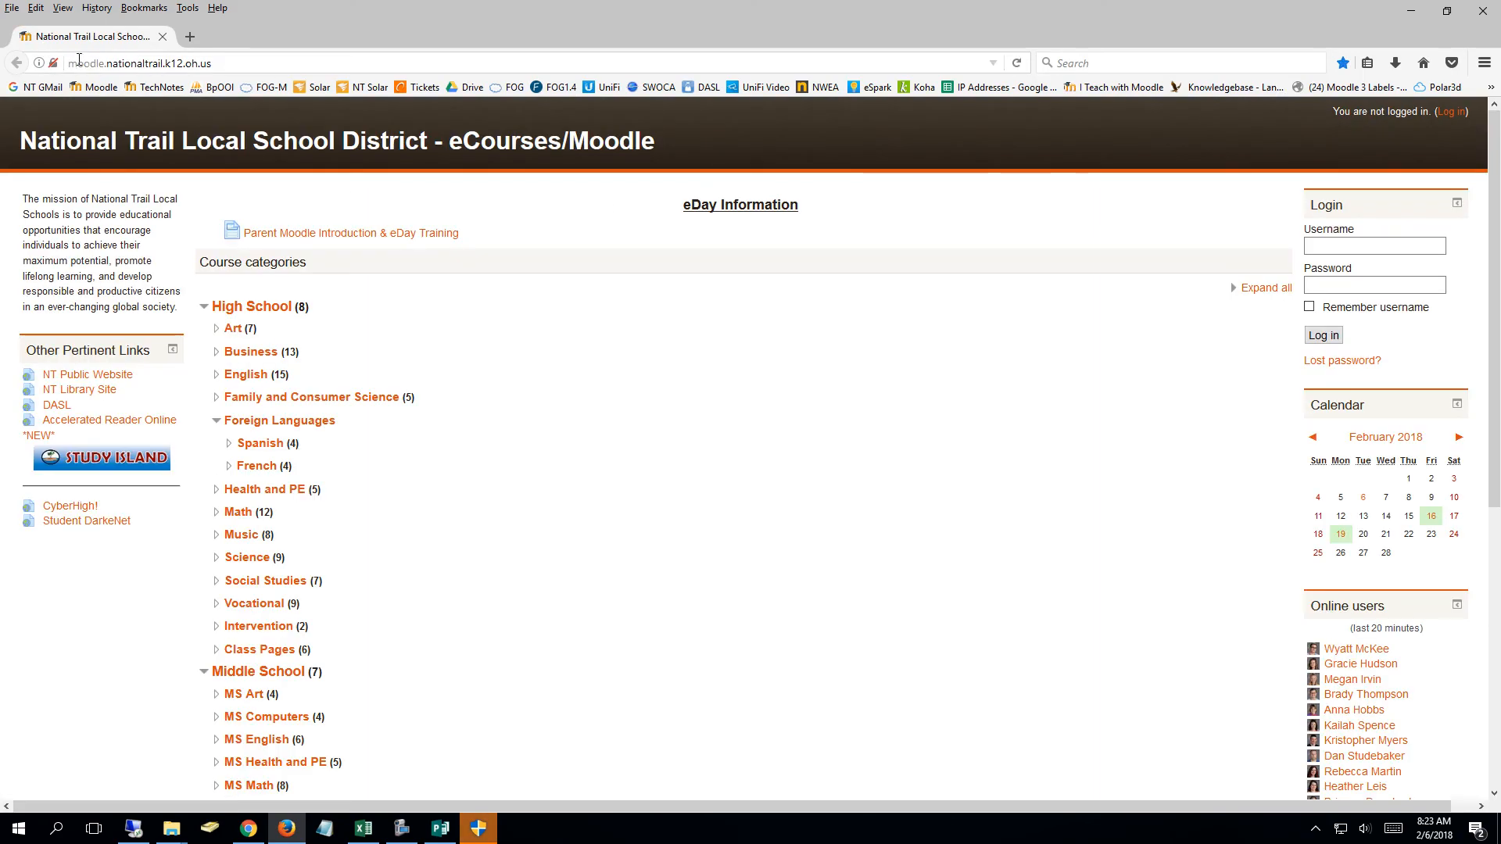
pyautogui.doubleClick(79, 63)
pyautogui.write('www')
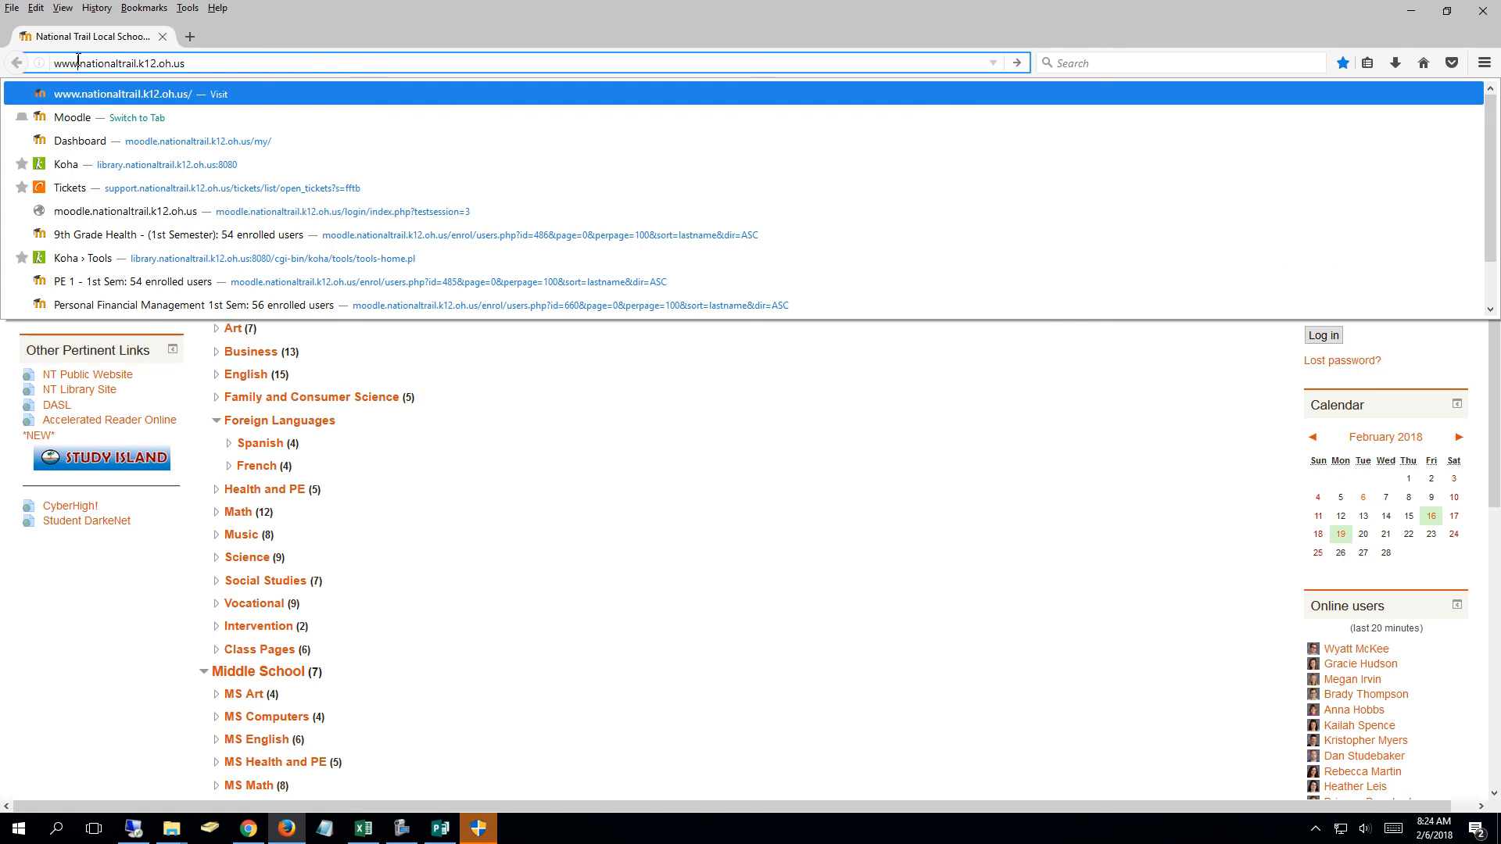
pyautogui.write('.')
pyautogui.press('Return')
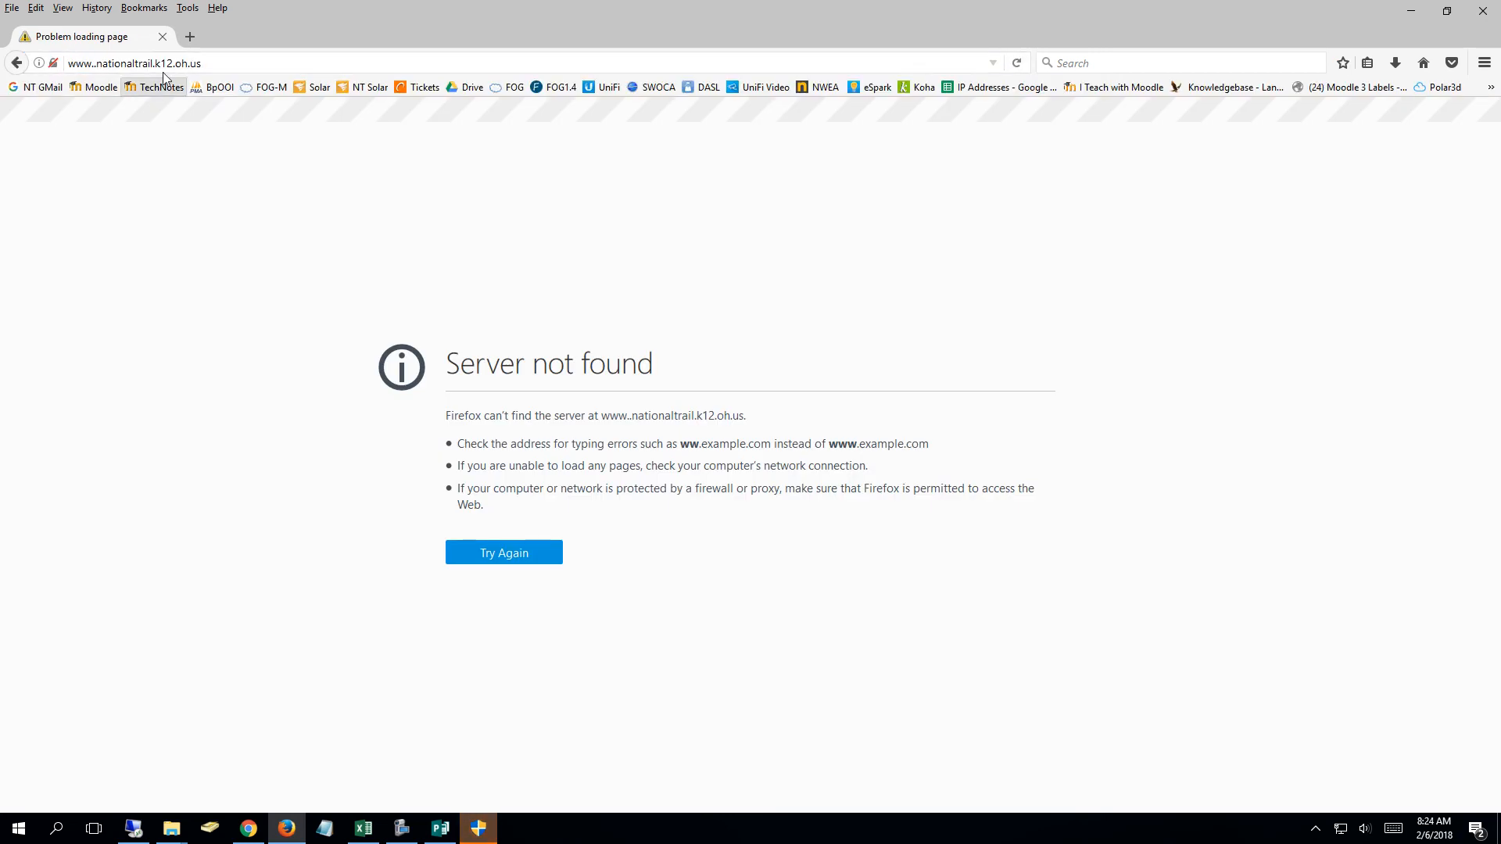
pyautogui.click(115, 64)
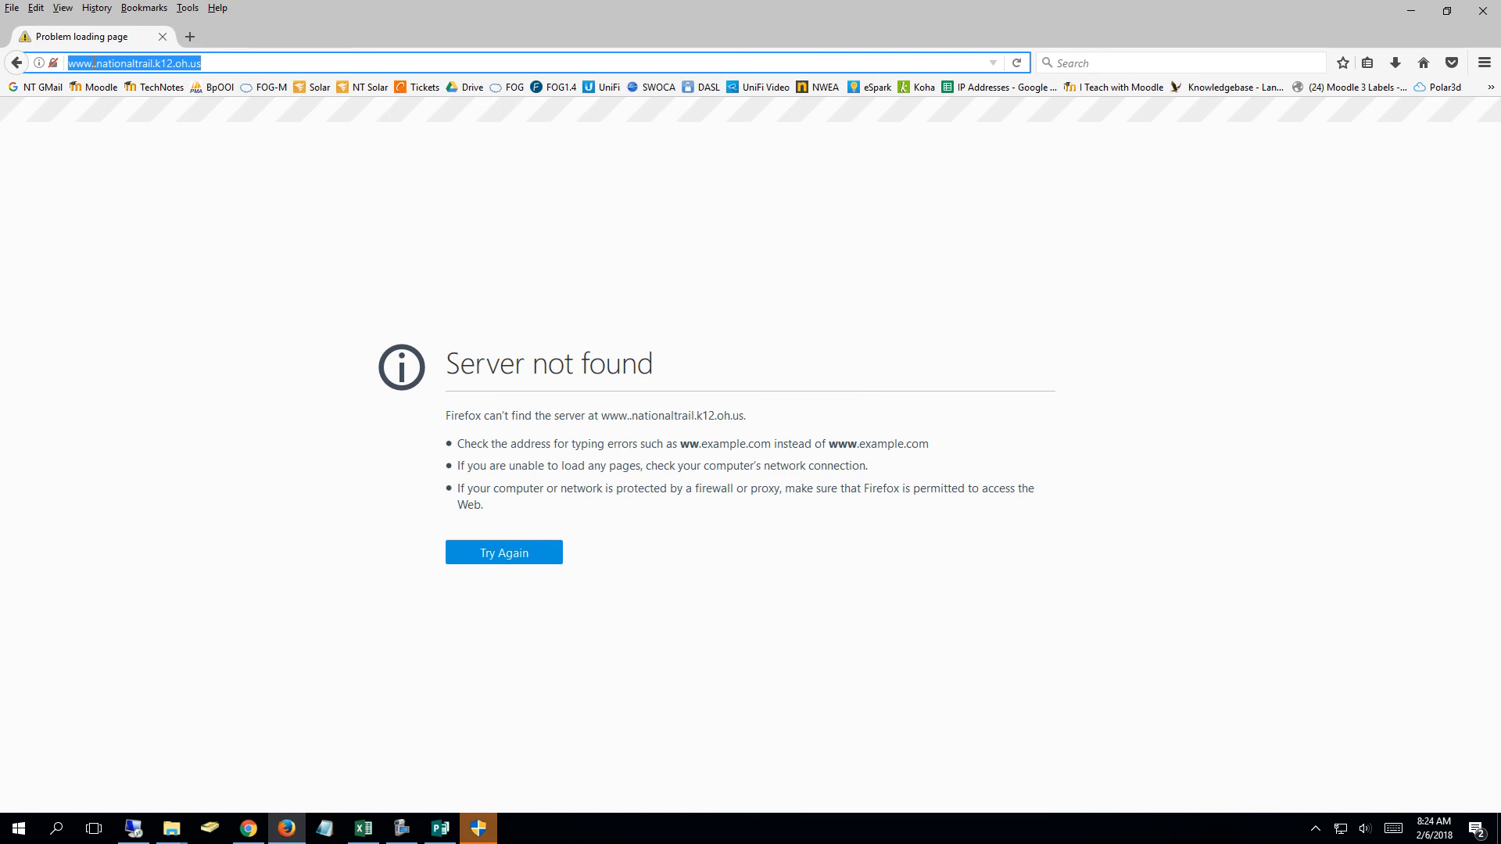
pyautogui.click(93, 63)
pyautogui.press('Delete')
pyautogui.press('Return')
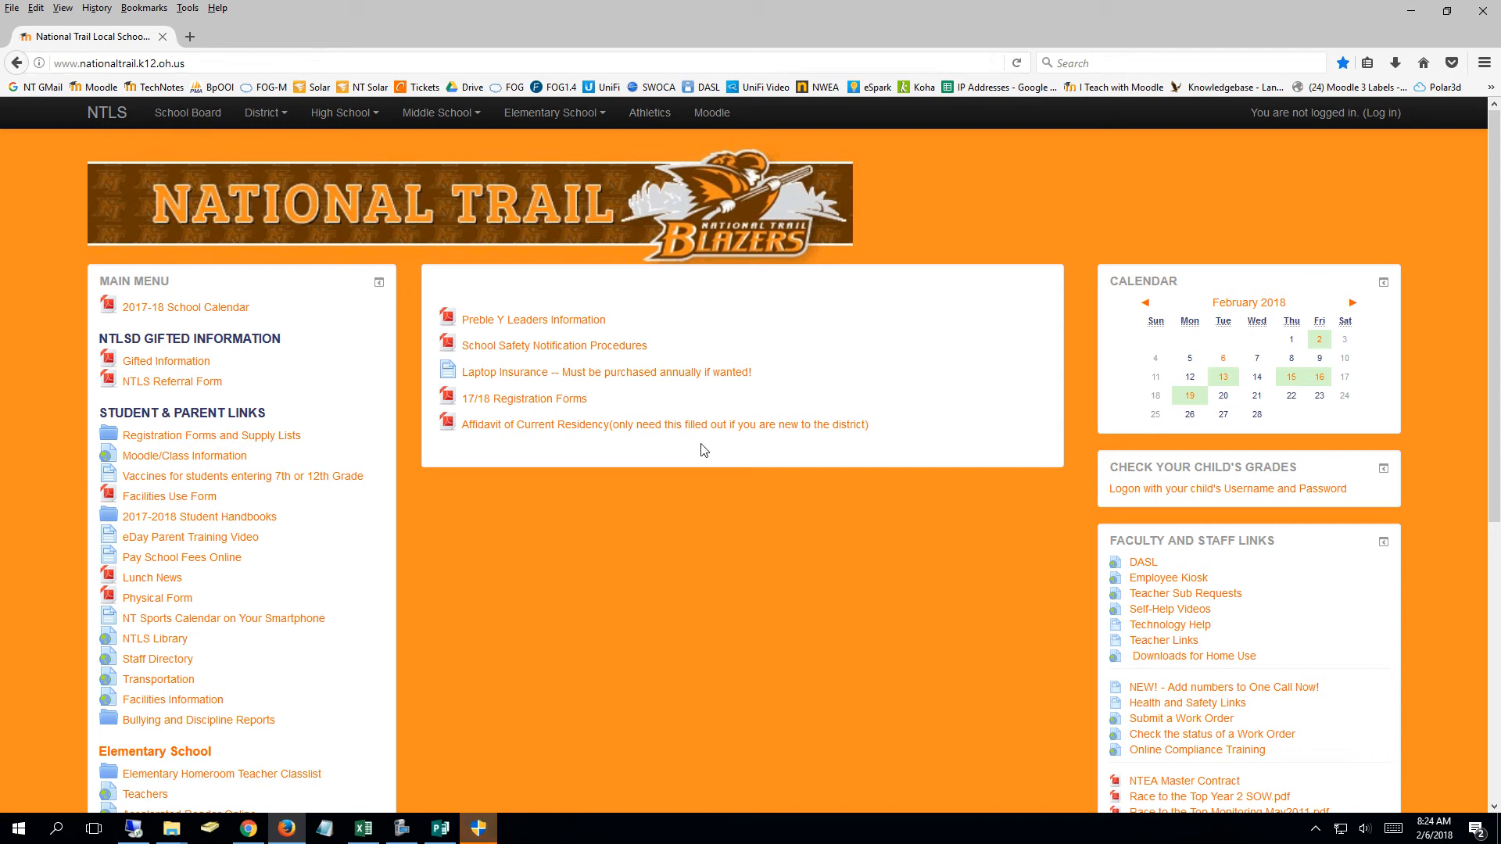
# Log in to the school website with the saved username and password.
pyautogui.click(1380, 114)
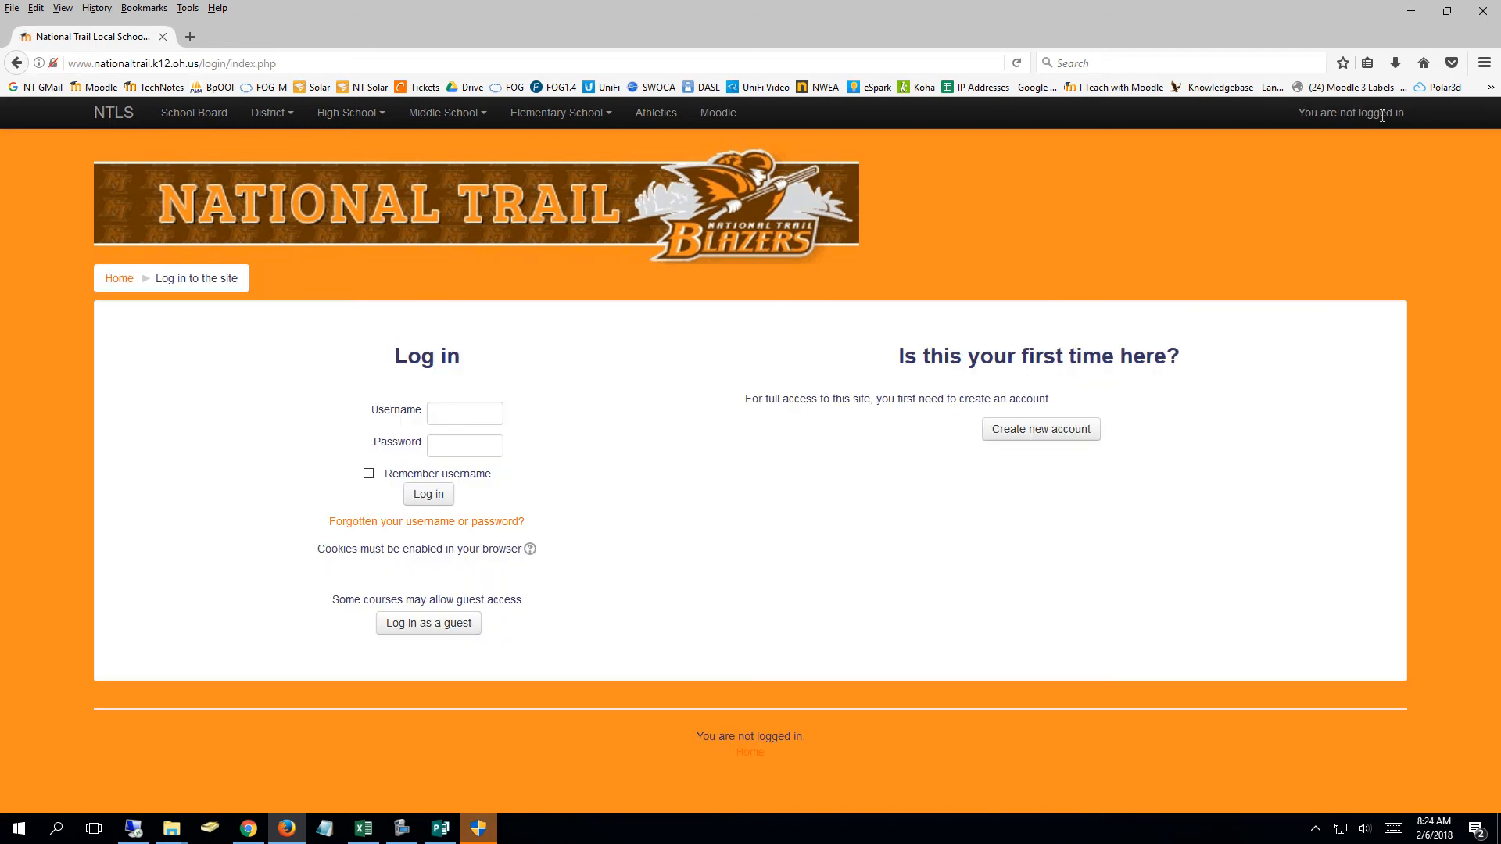
pyautogui.click(482, 414)
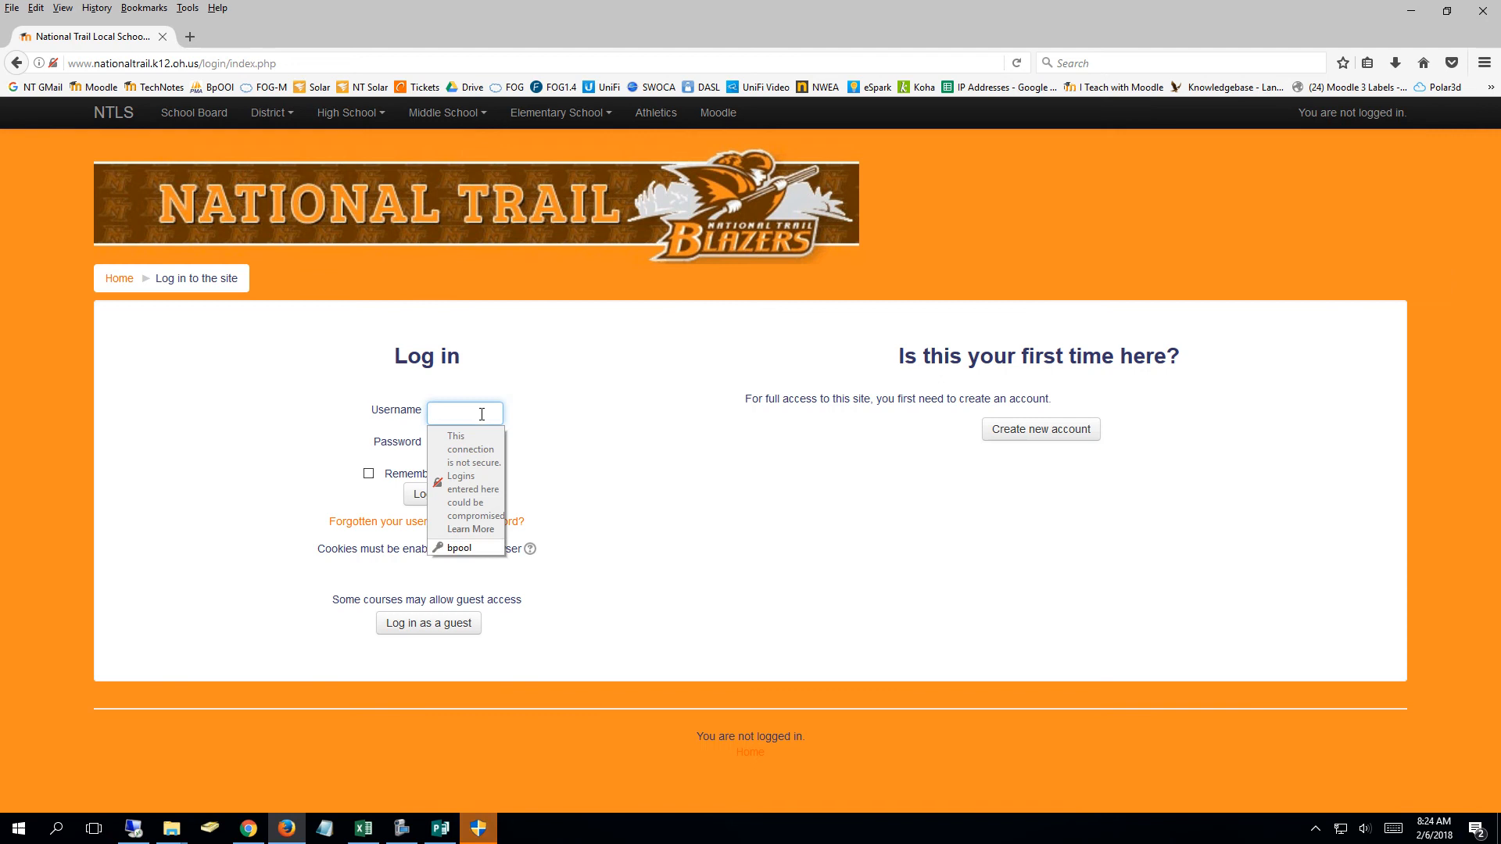
pyautogui.click(479, 548)
pyautogui.click(428, 494)
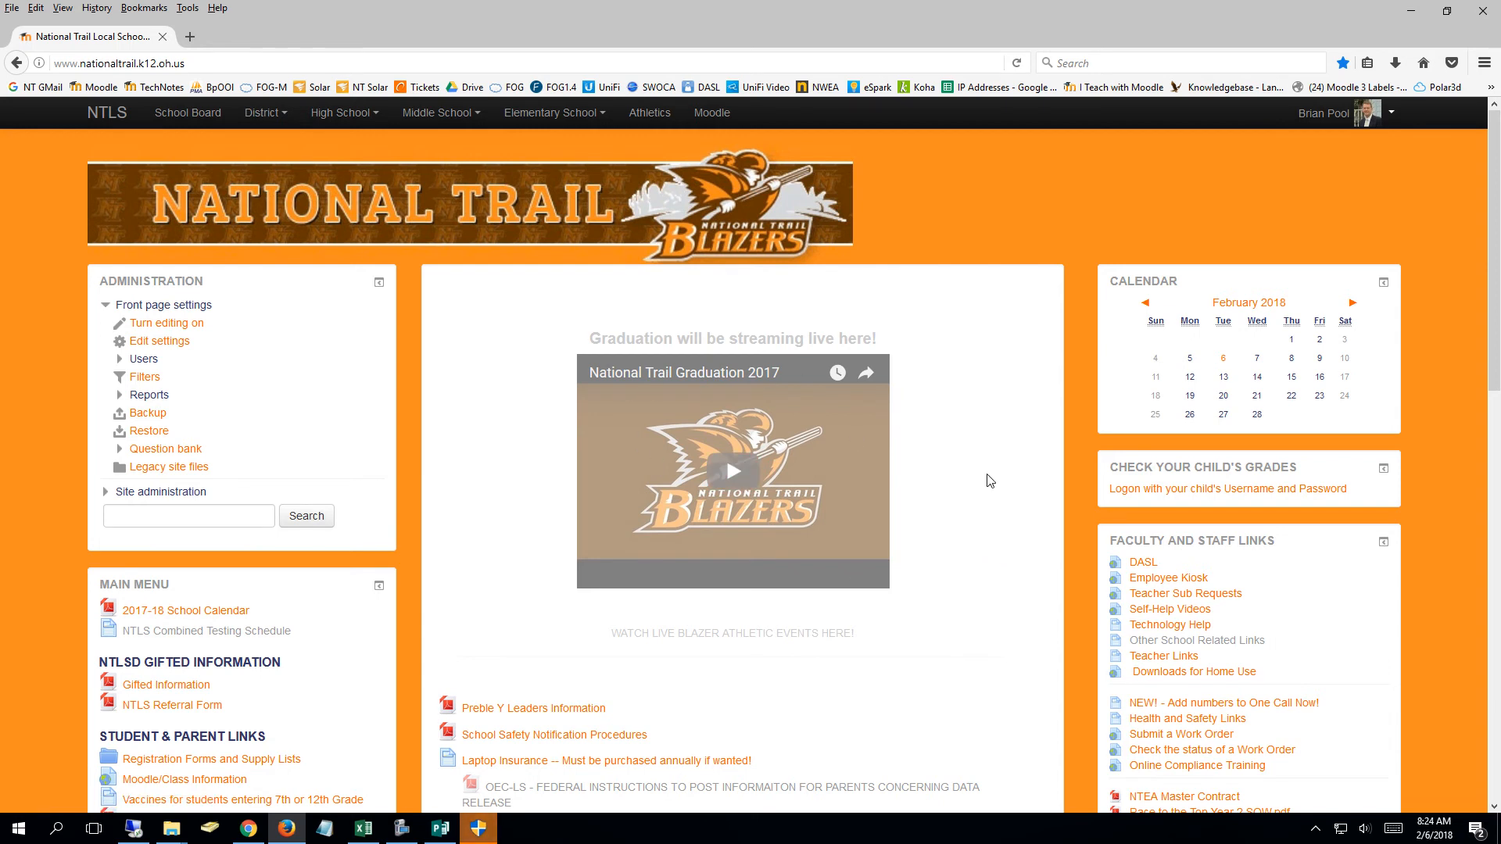
# Turn on editing for the school website's front page.
pyautogui.scroll(-1, 992, 485)
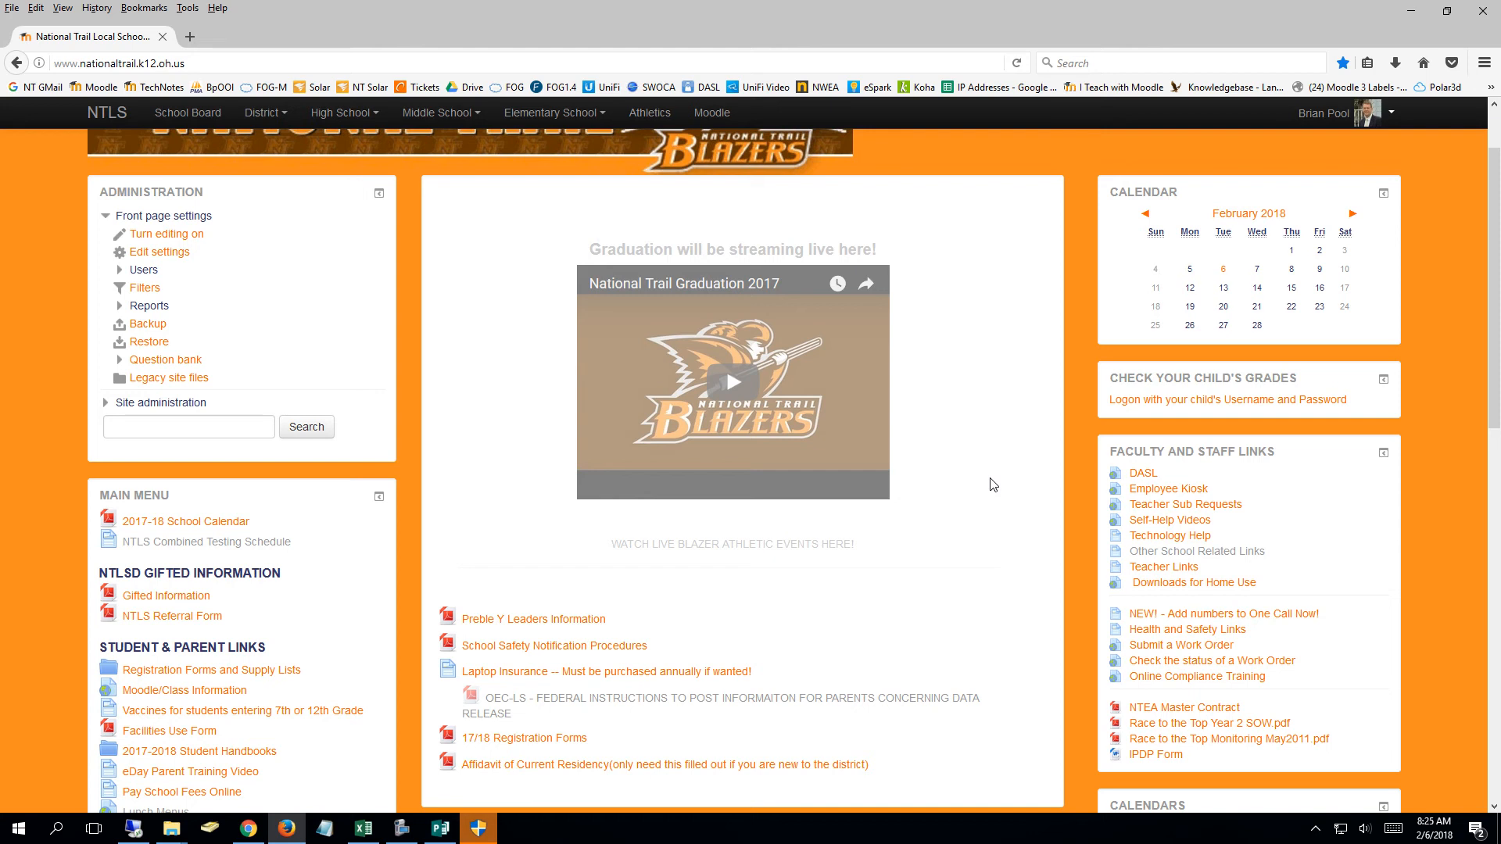
pyautogui.scroll(-3, 992, 486)
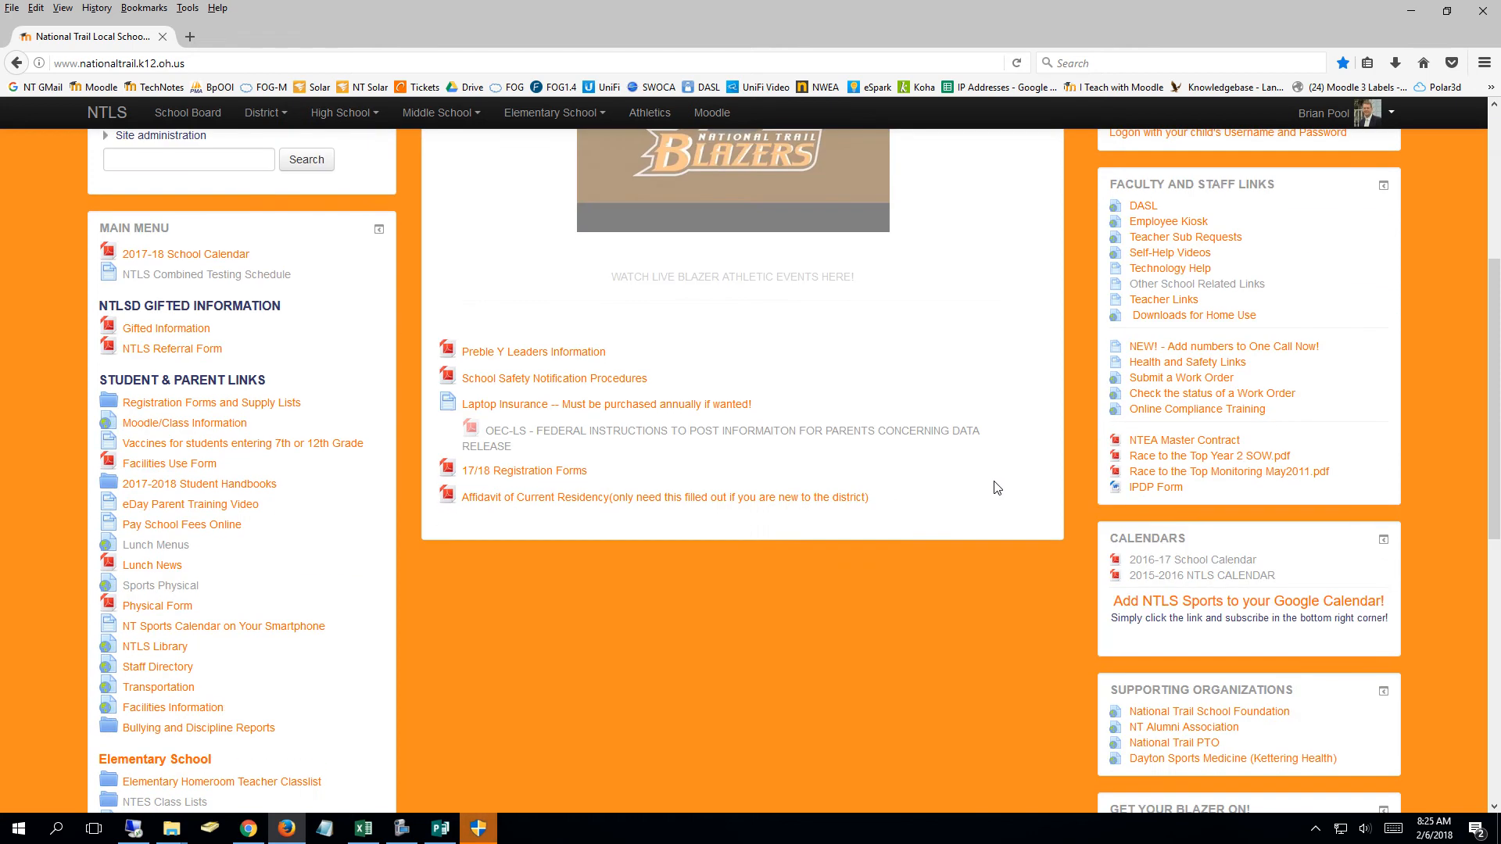
pyautogui.scroll(2, 992, 486)
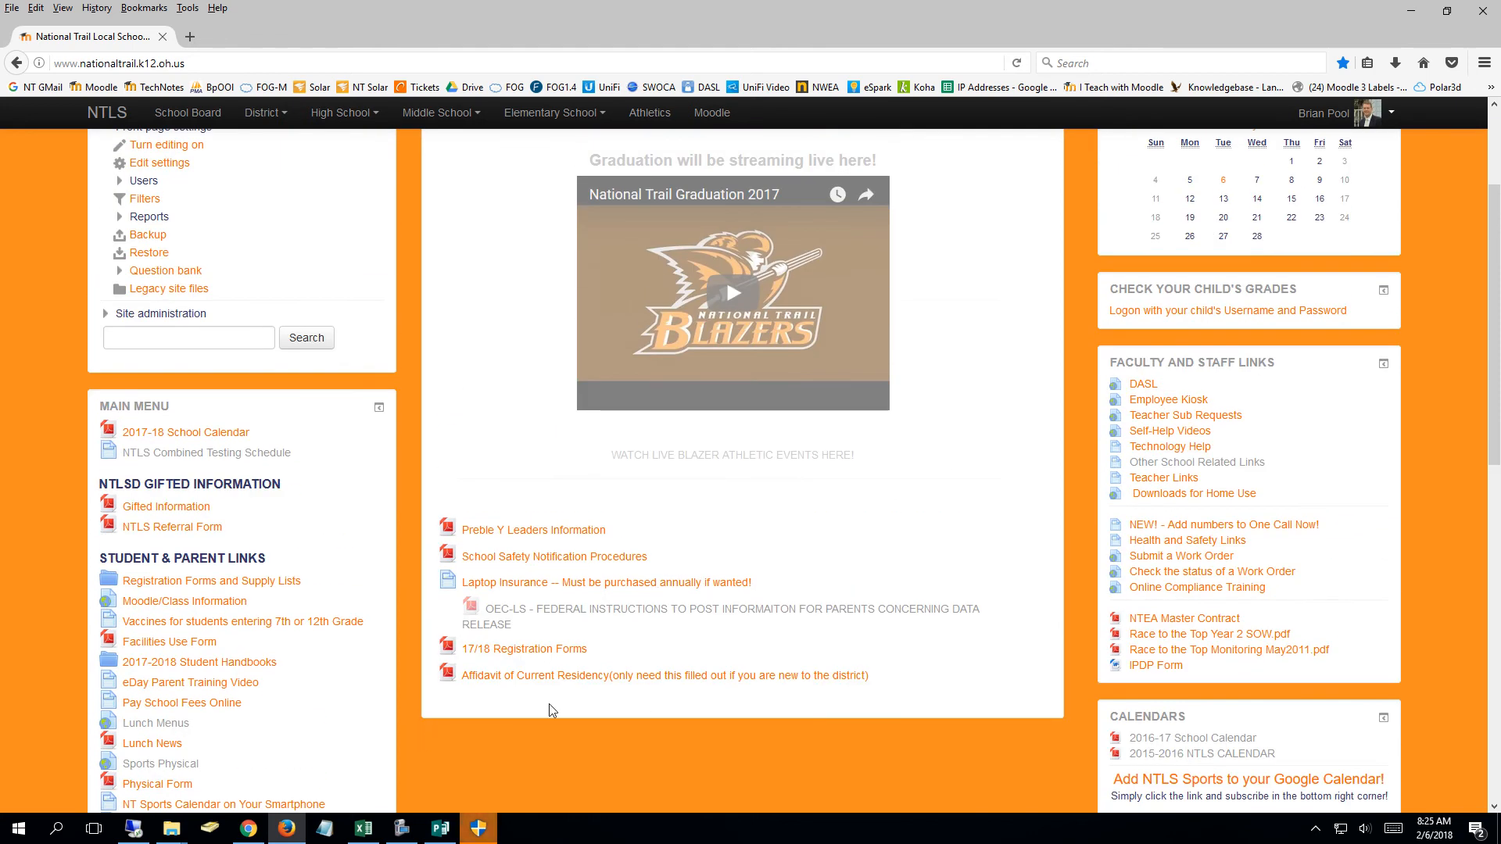
pyautogui.scroll(2, 817, 422)
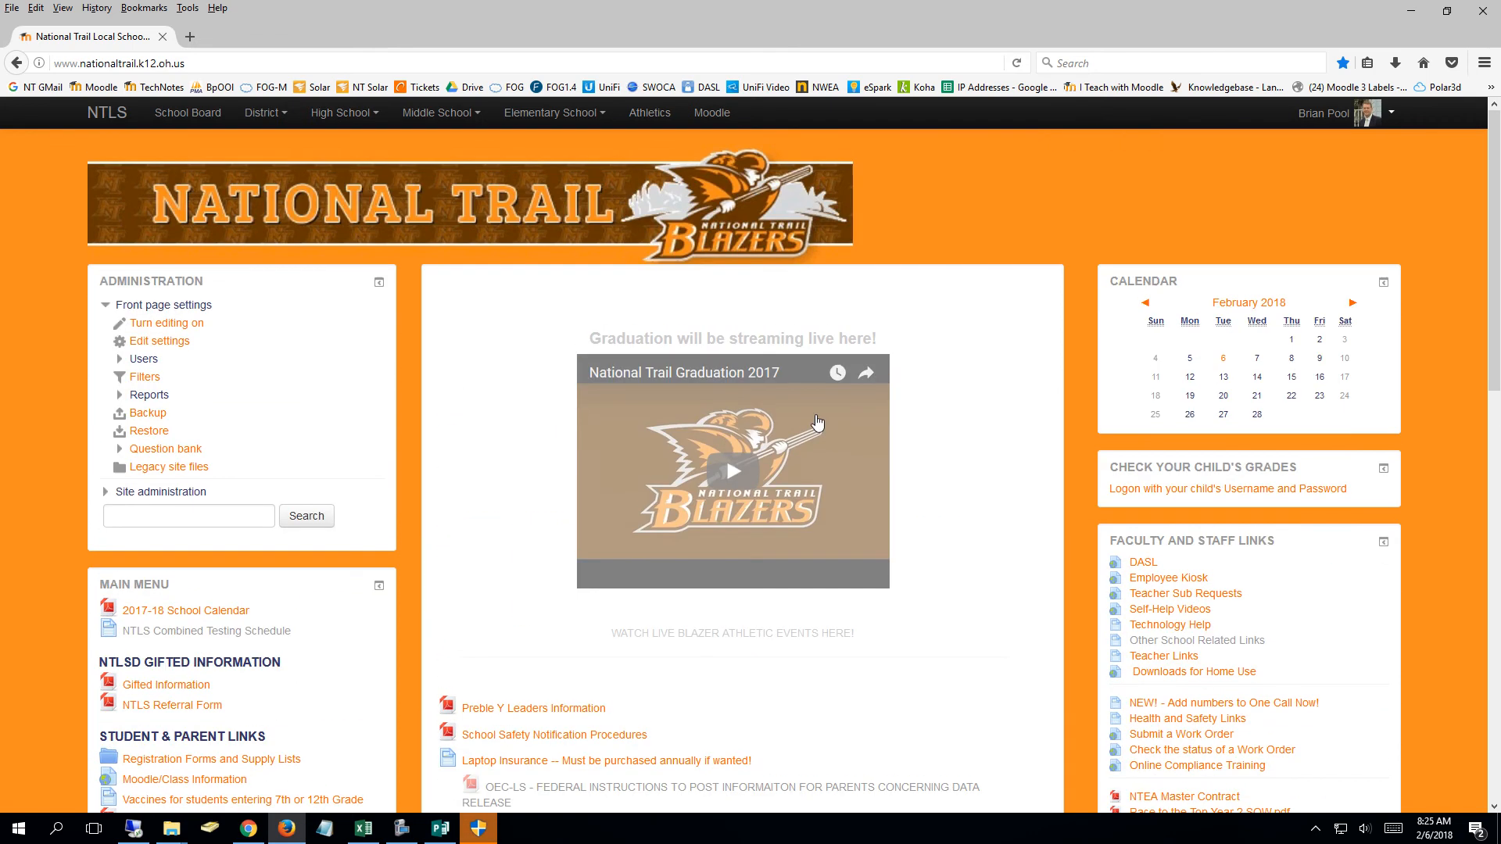
pyautogui.click(162, 335)
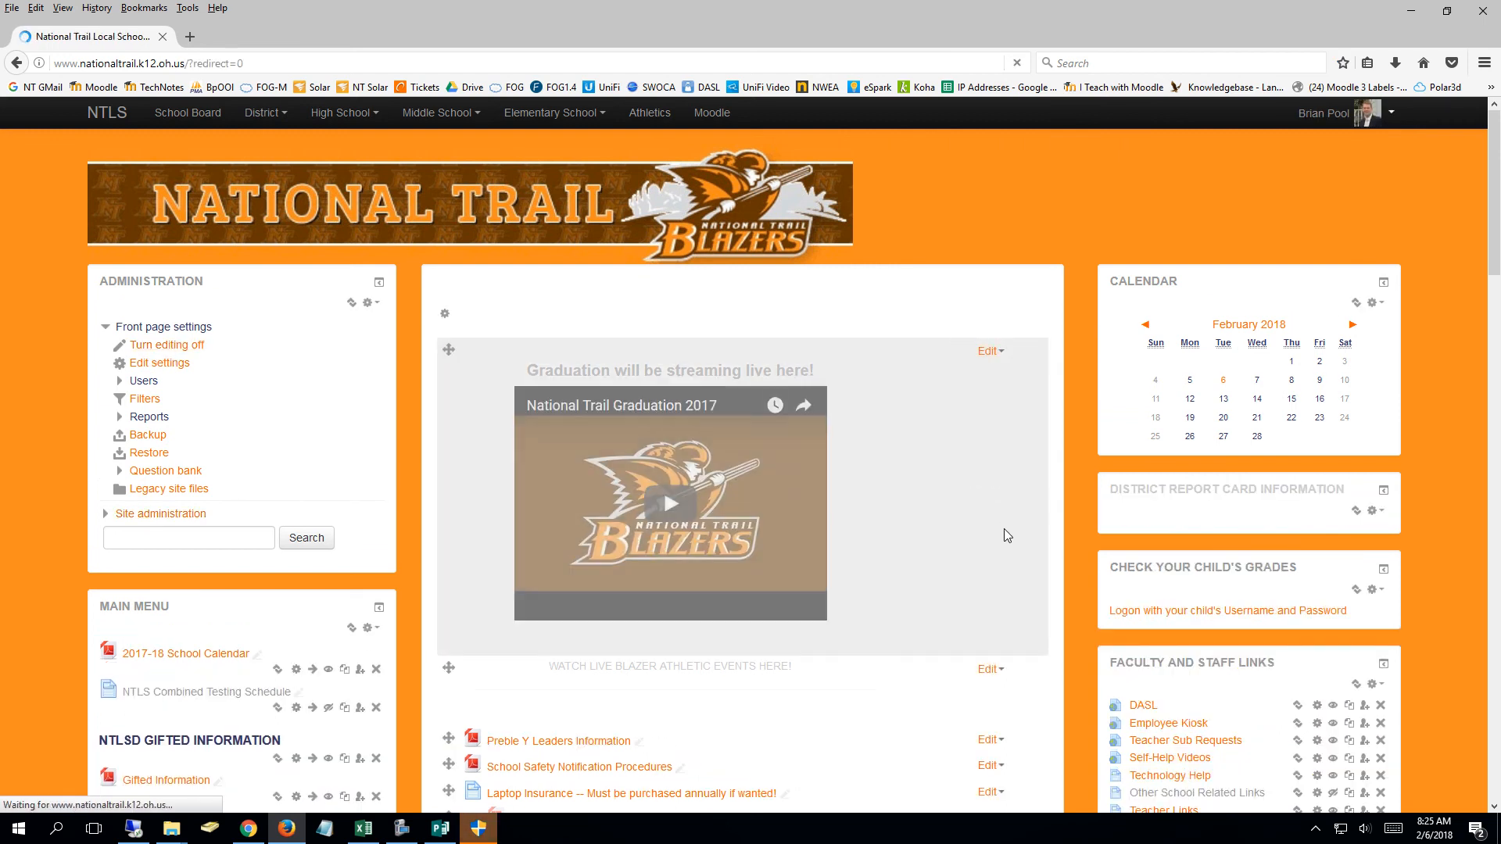
# Add a new Label resource to the front page's main content section.
pyautogui.scroll(-3, 1004, 529)
pyautogui.scroll(-2, 977, 512)
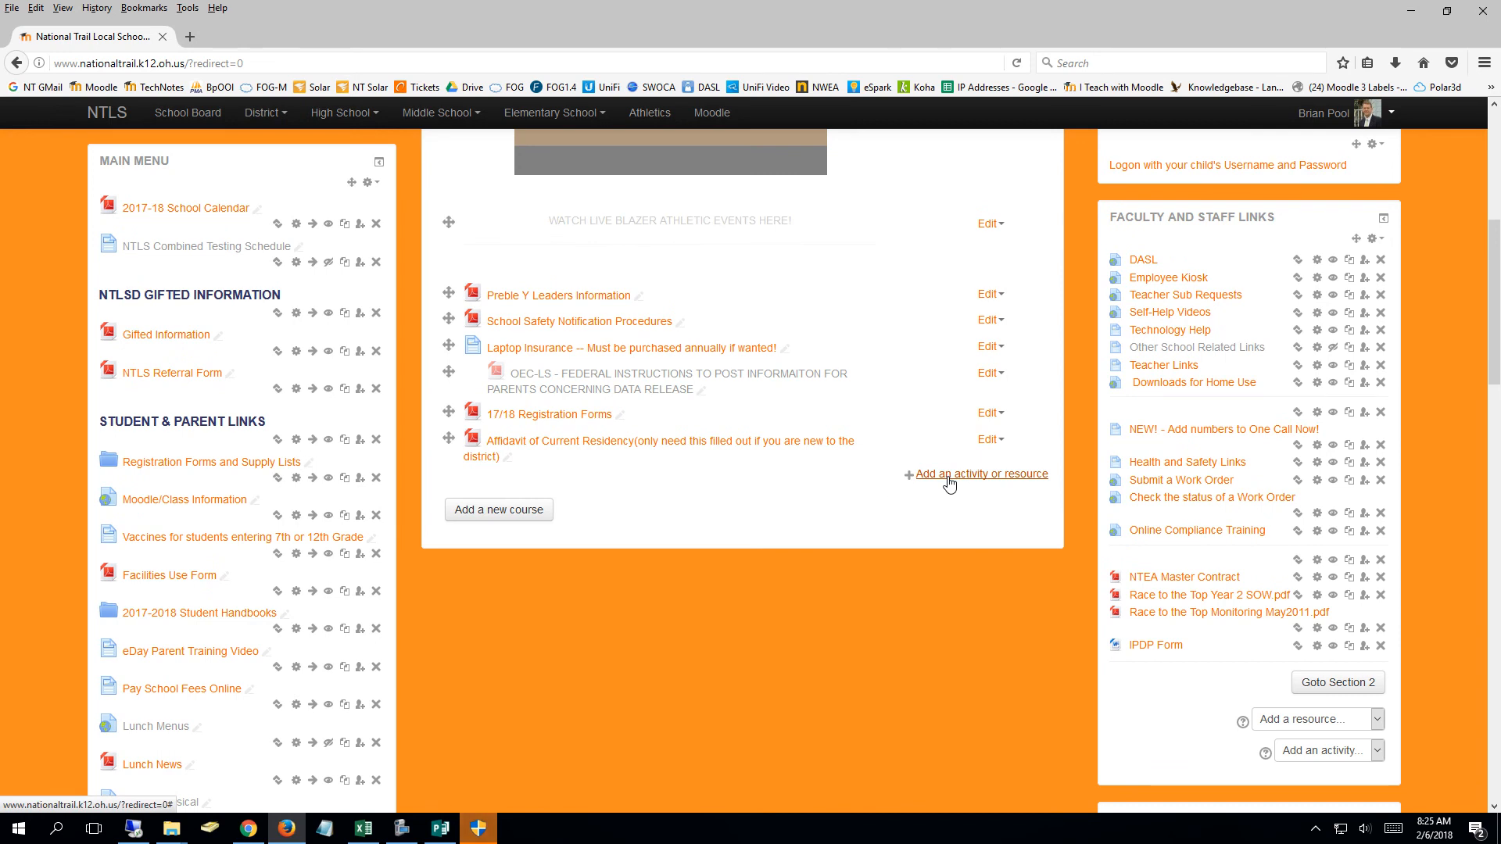
pyautogui.click(948, 478)
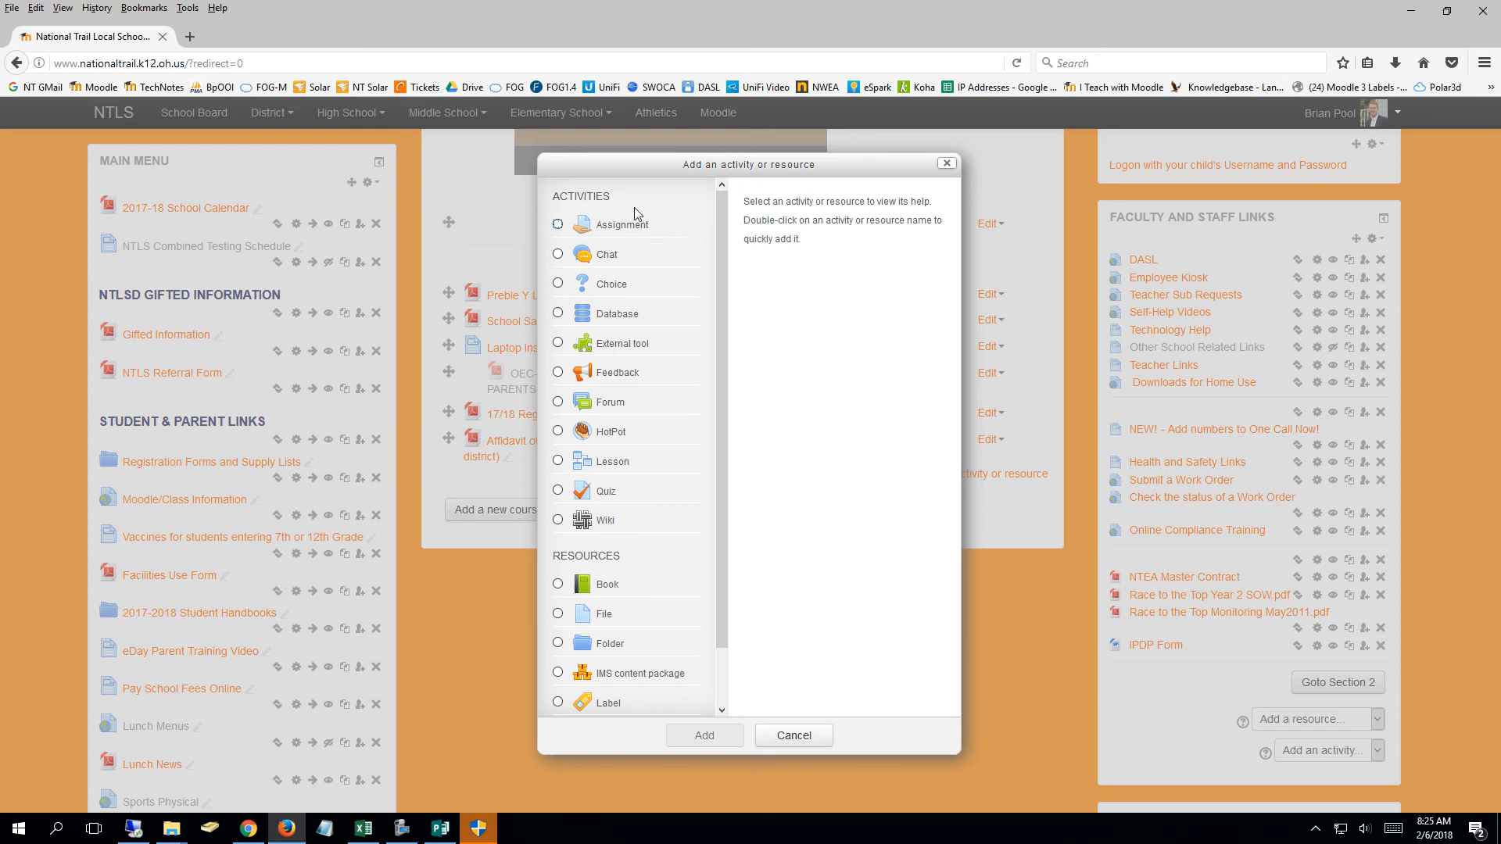
pyautogui.moveTo(720, 218); pyautogui.dragTo(740, 455)
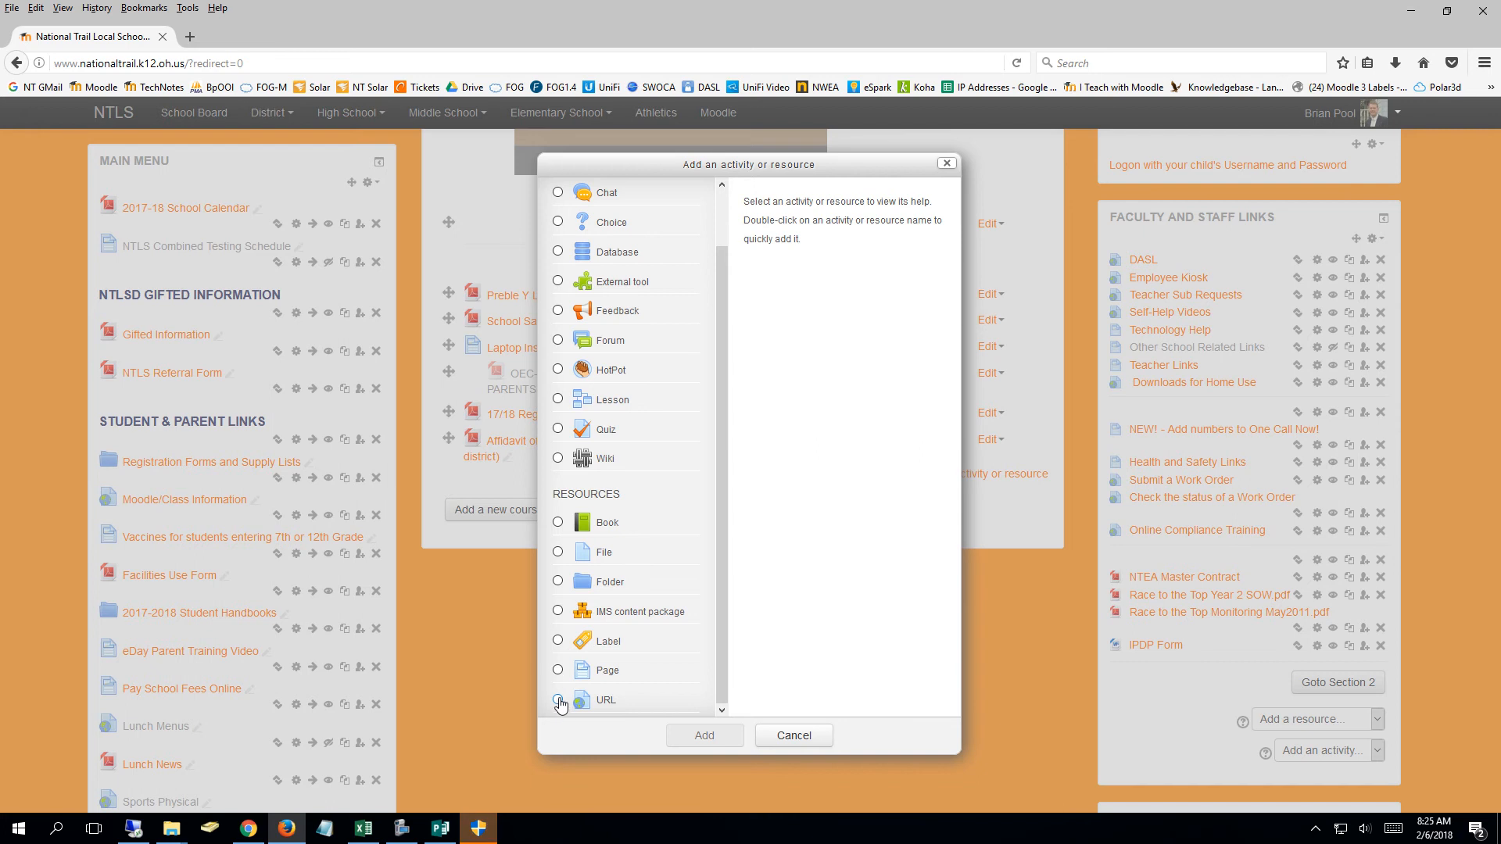
pyautogui.click(558, 642)
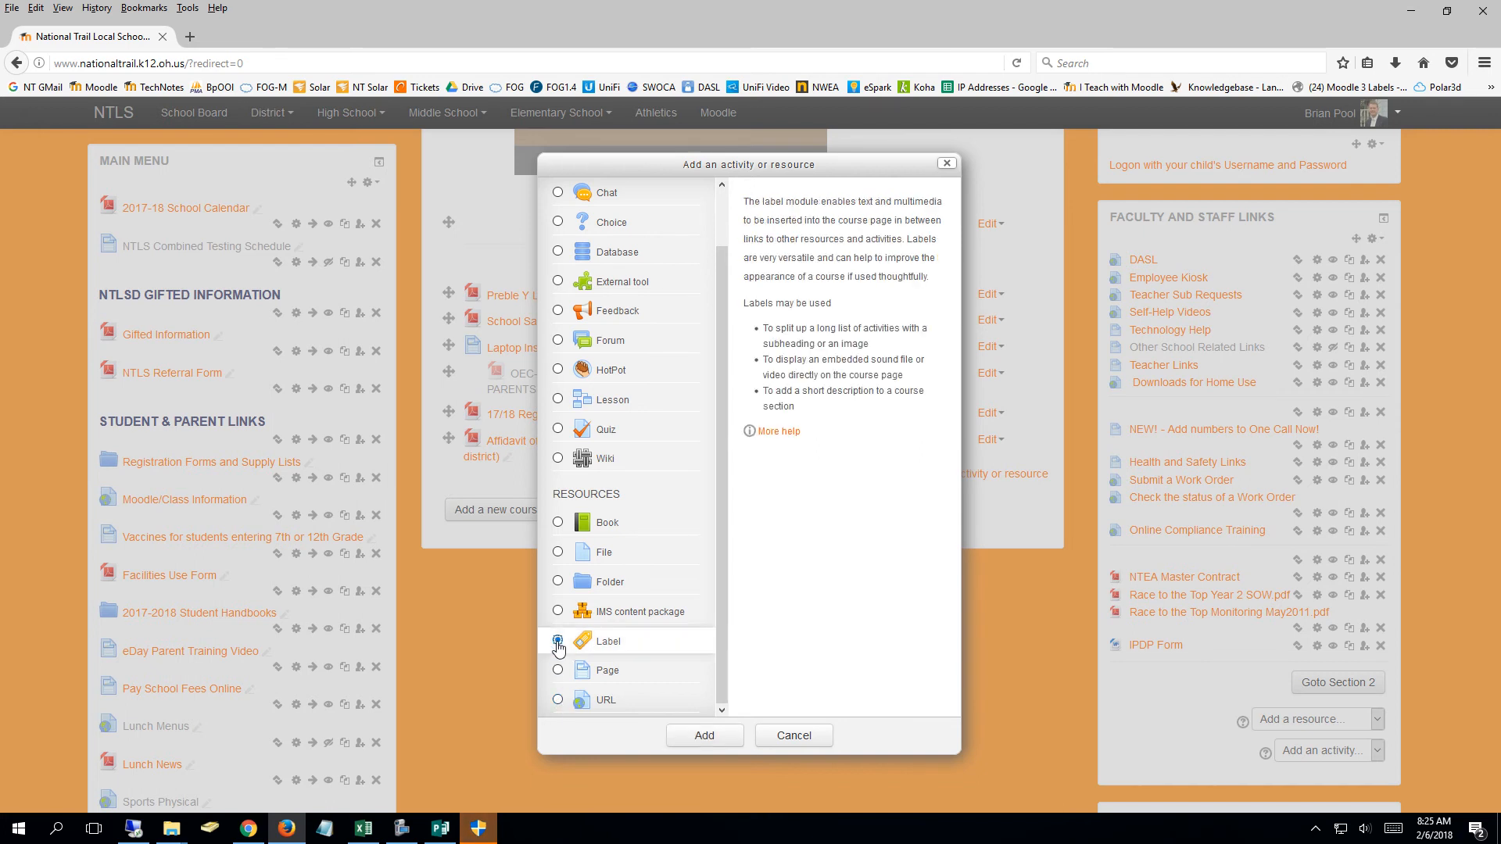
pyautogui.click(726, 738)
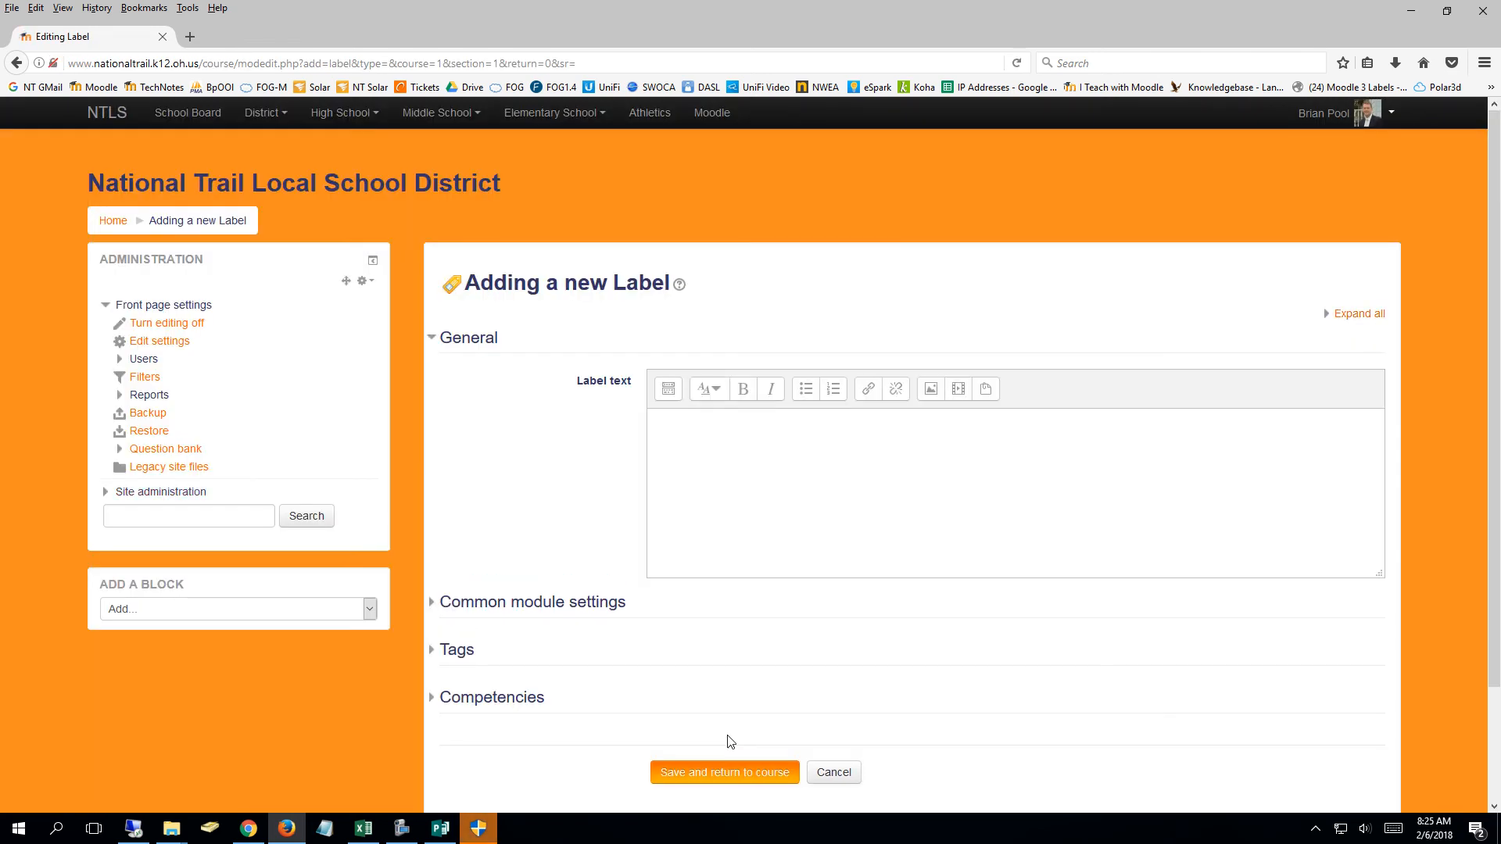
# Insert an image into the label text by uploading Poster 18-19.jpg from the Deleteme folder on the desktop.
pyautogui.click(669, 396)
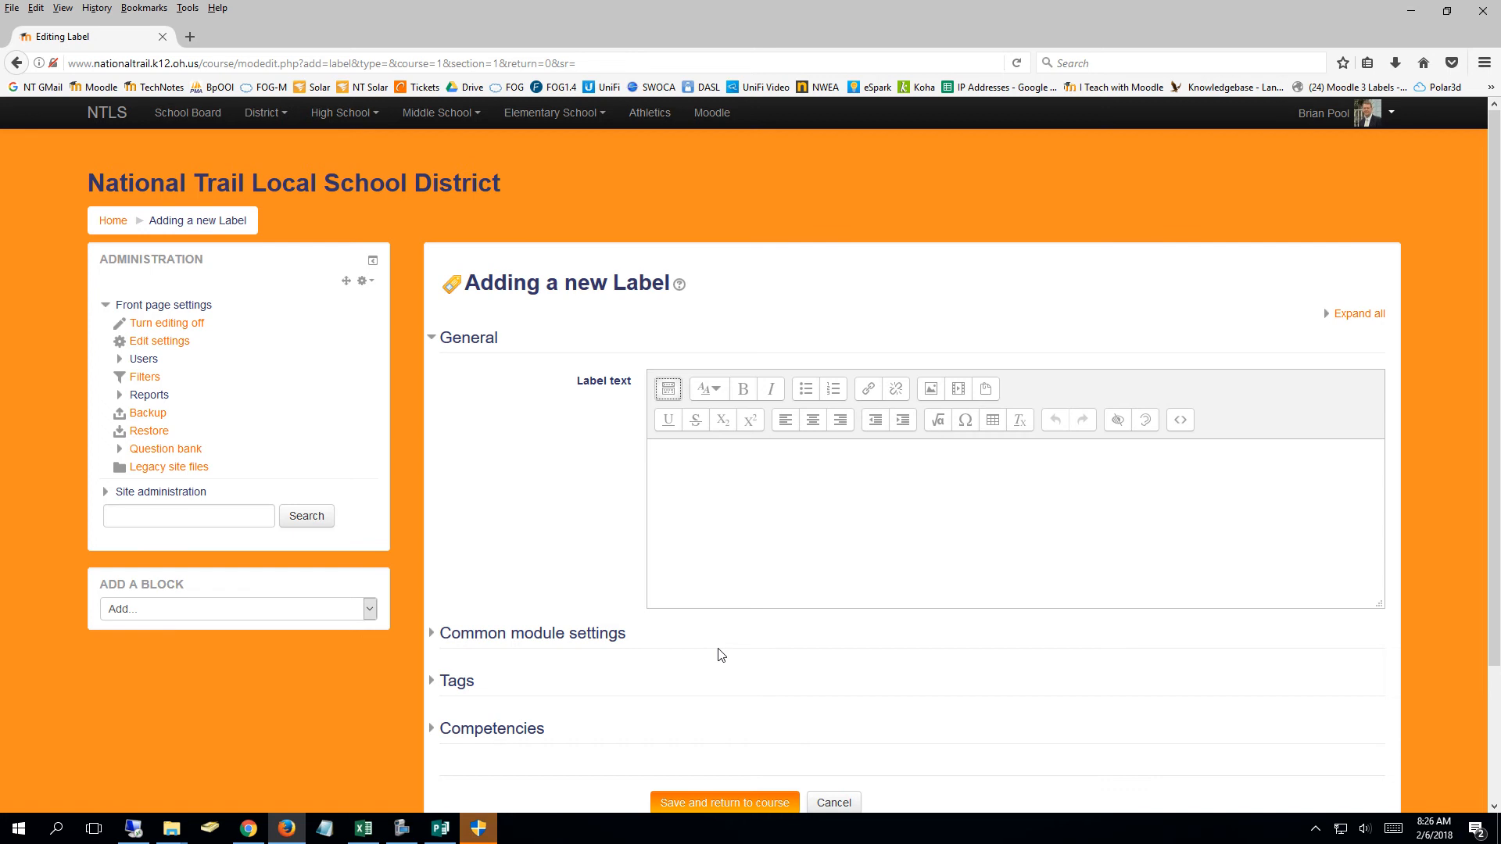
pyautogui.click(669, 389)
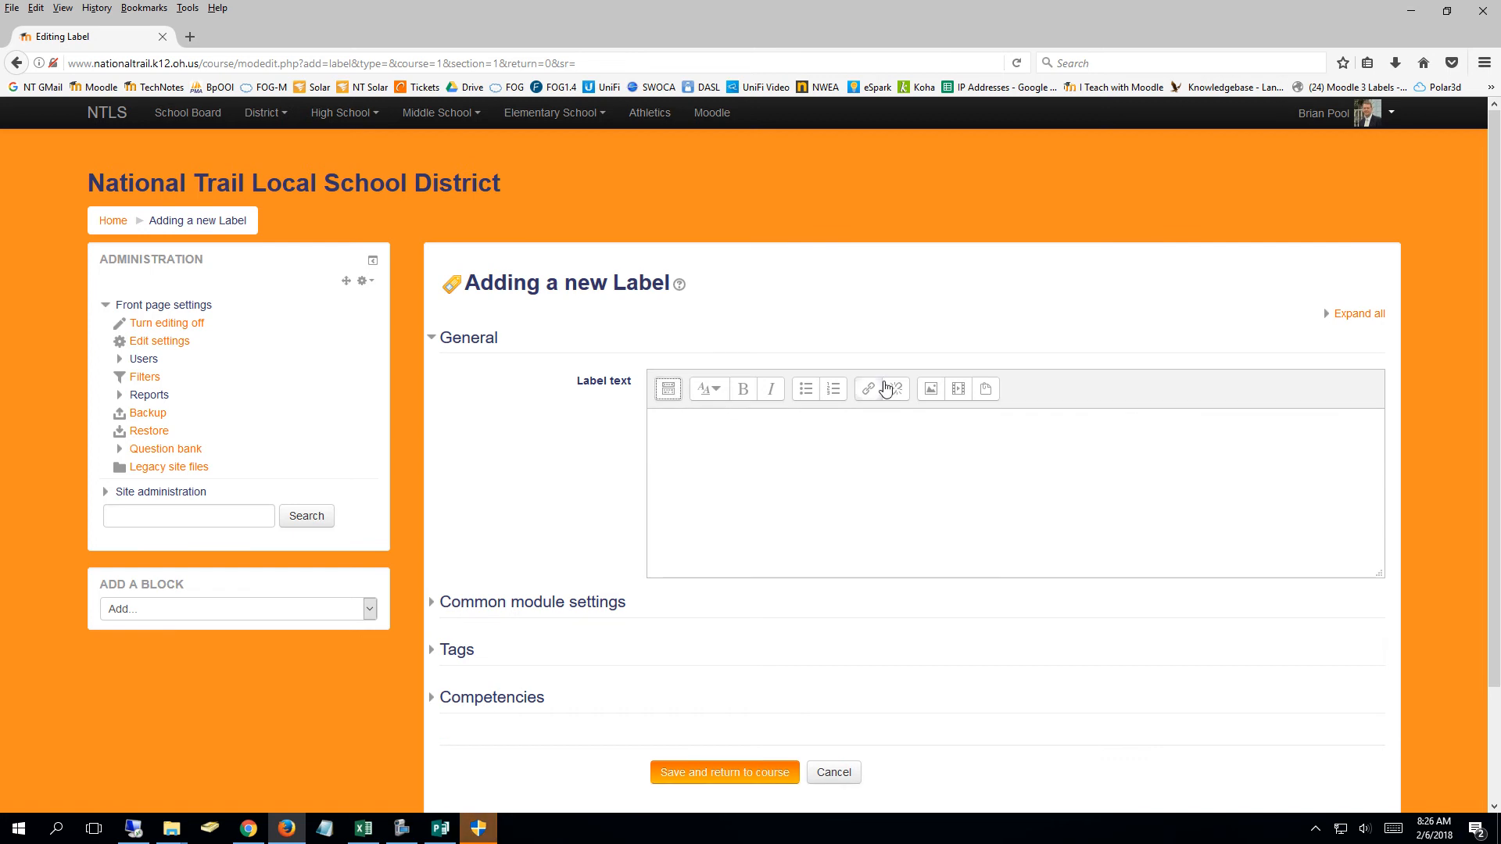
pyautogui.click(931, 389)
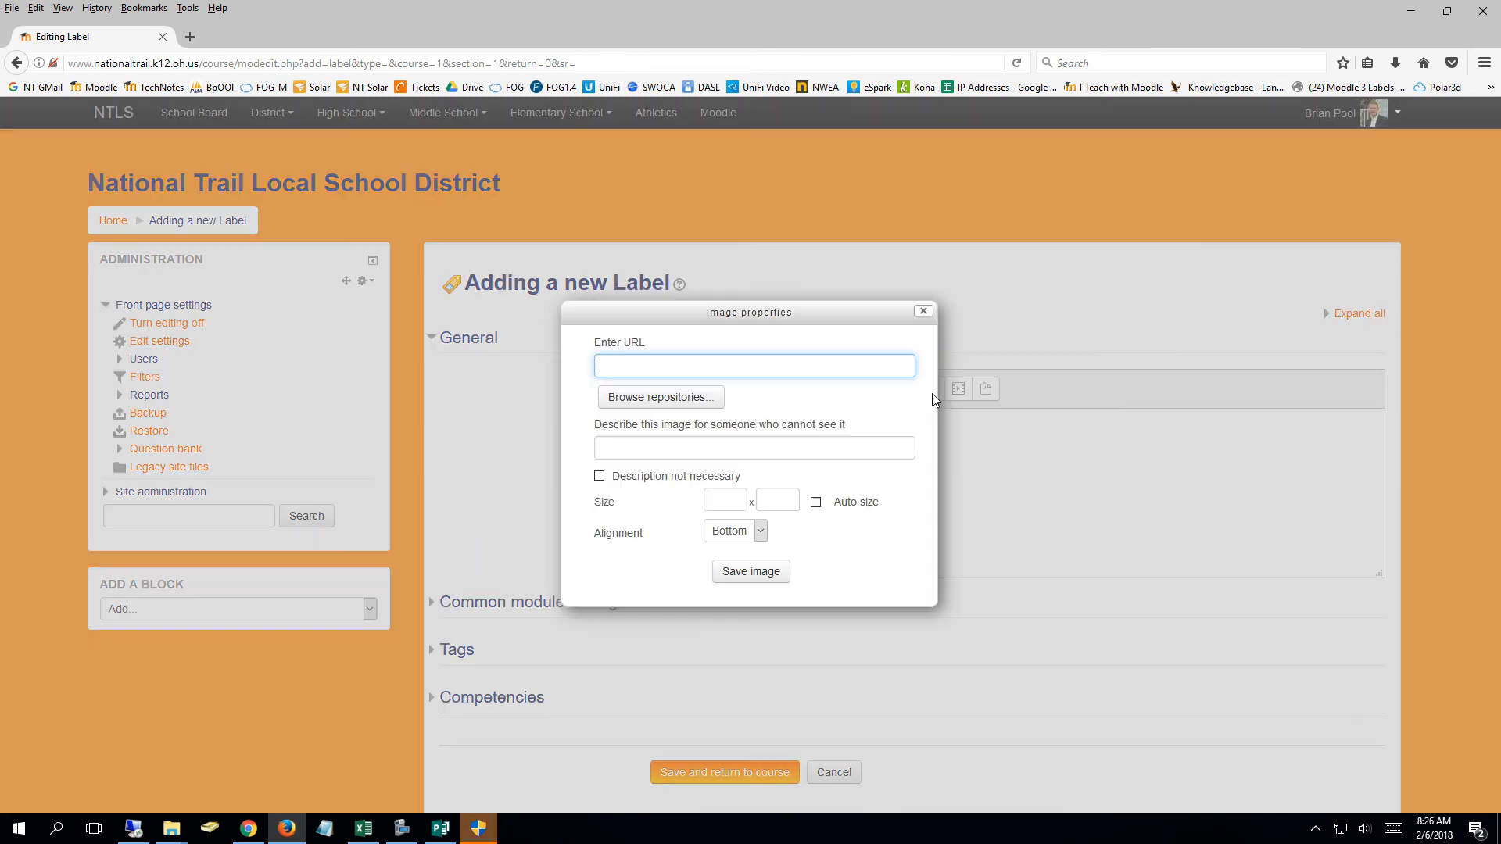
pyautogui.click(640, 400)
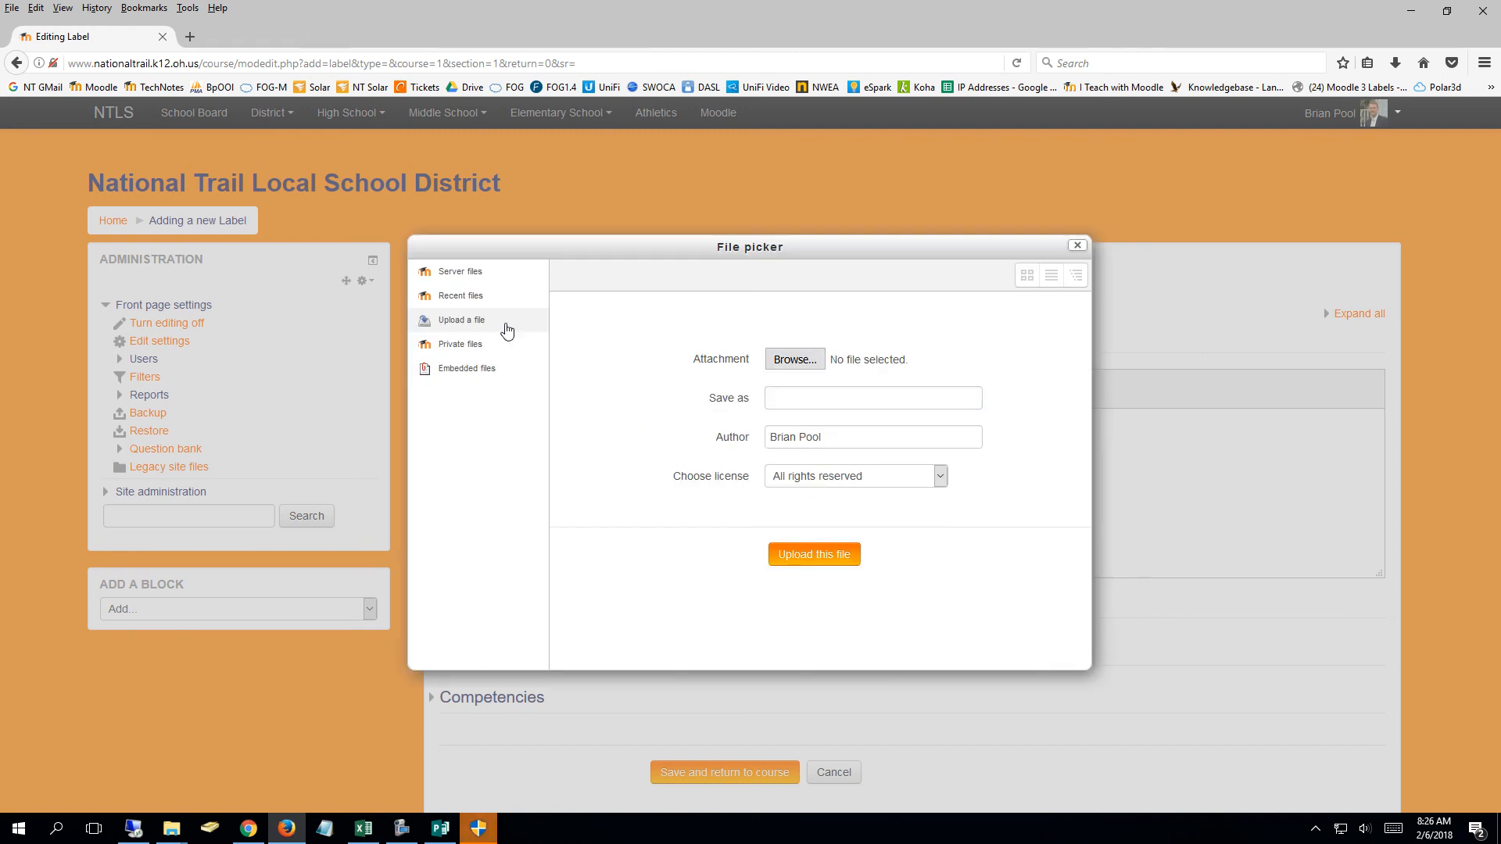
pyautogui.click(795, 361)
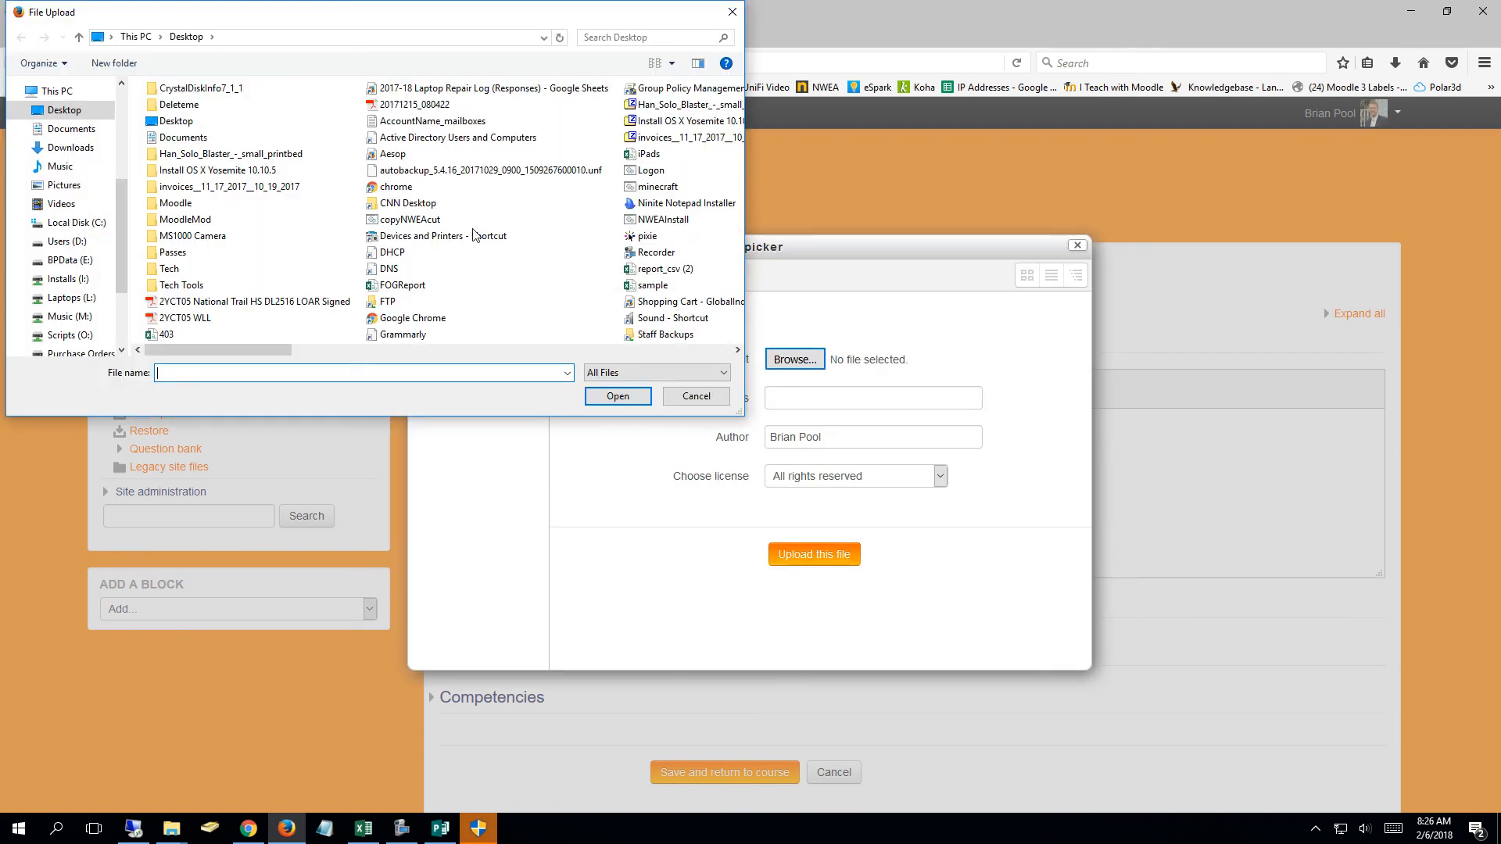
pyautogui.doubleClick(179, 105)
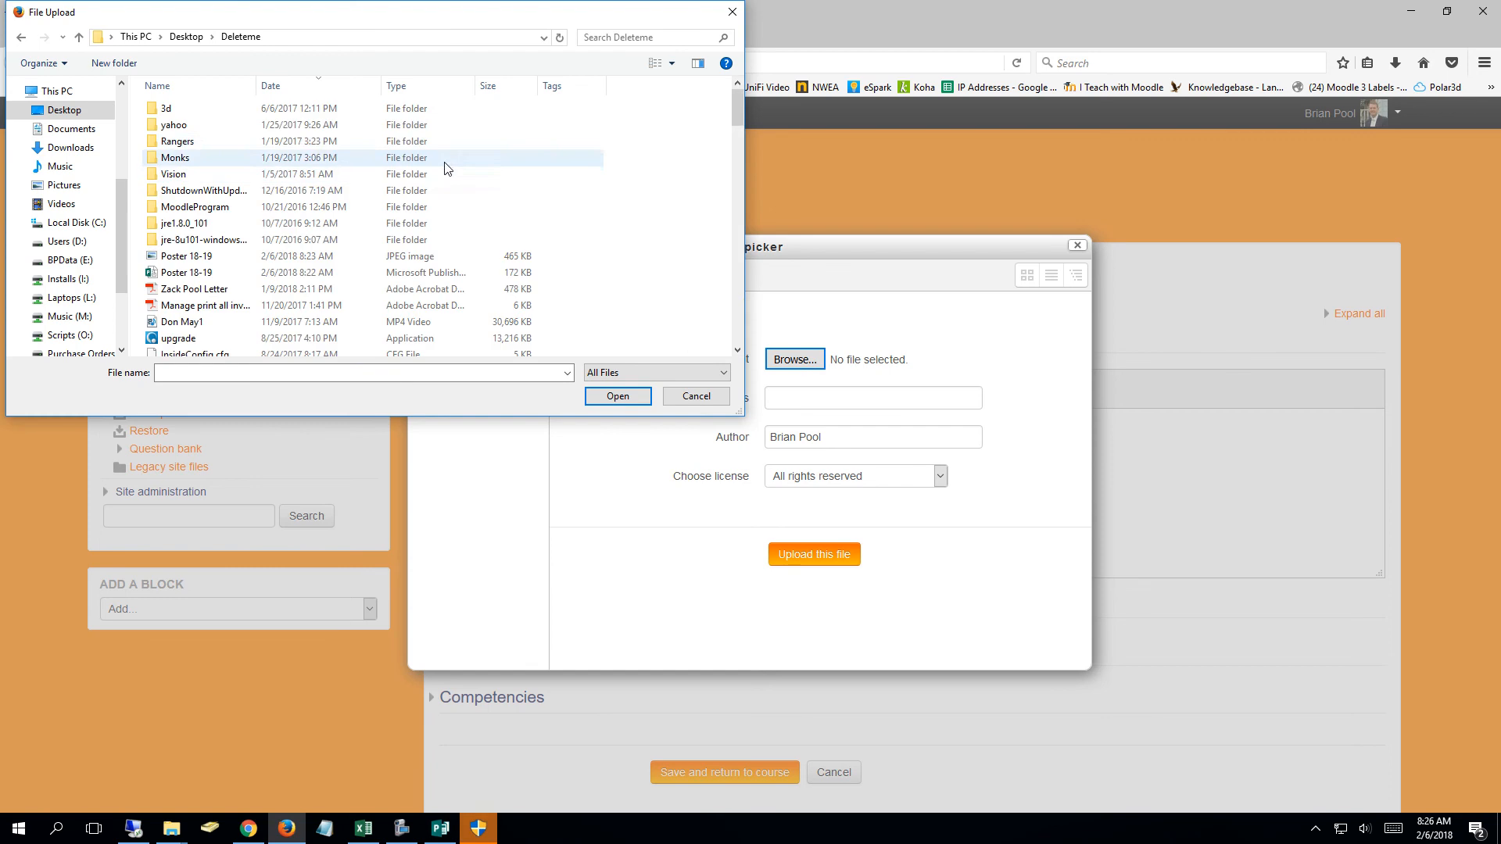
pyautogui.click(313, 89)
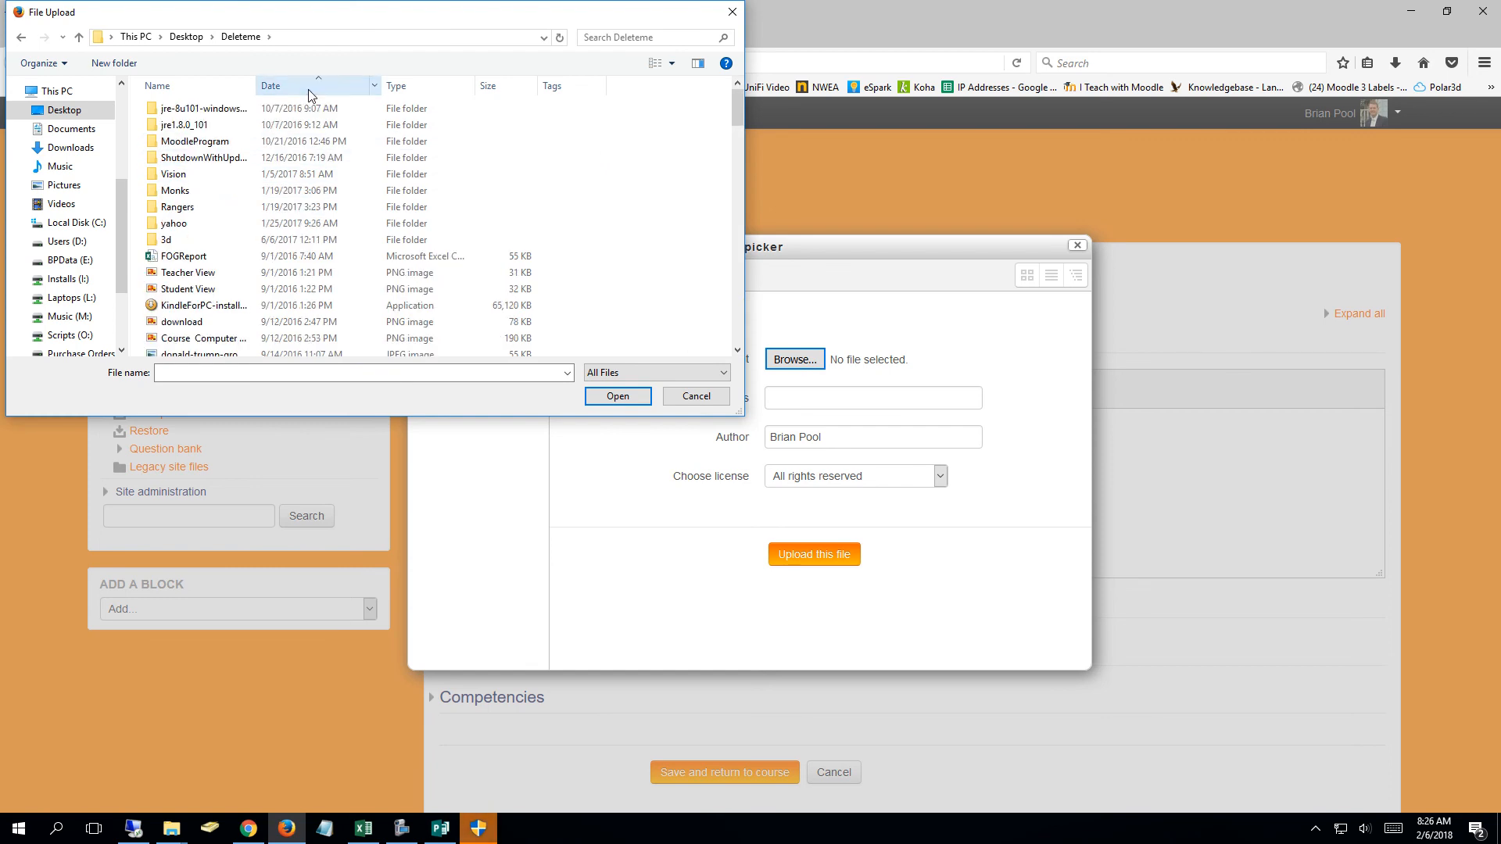
pyautogui.click(311, 89)
pyautogui.doubleClick(205, 257)
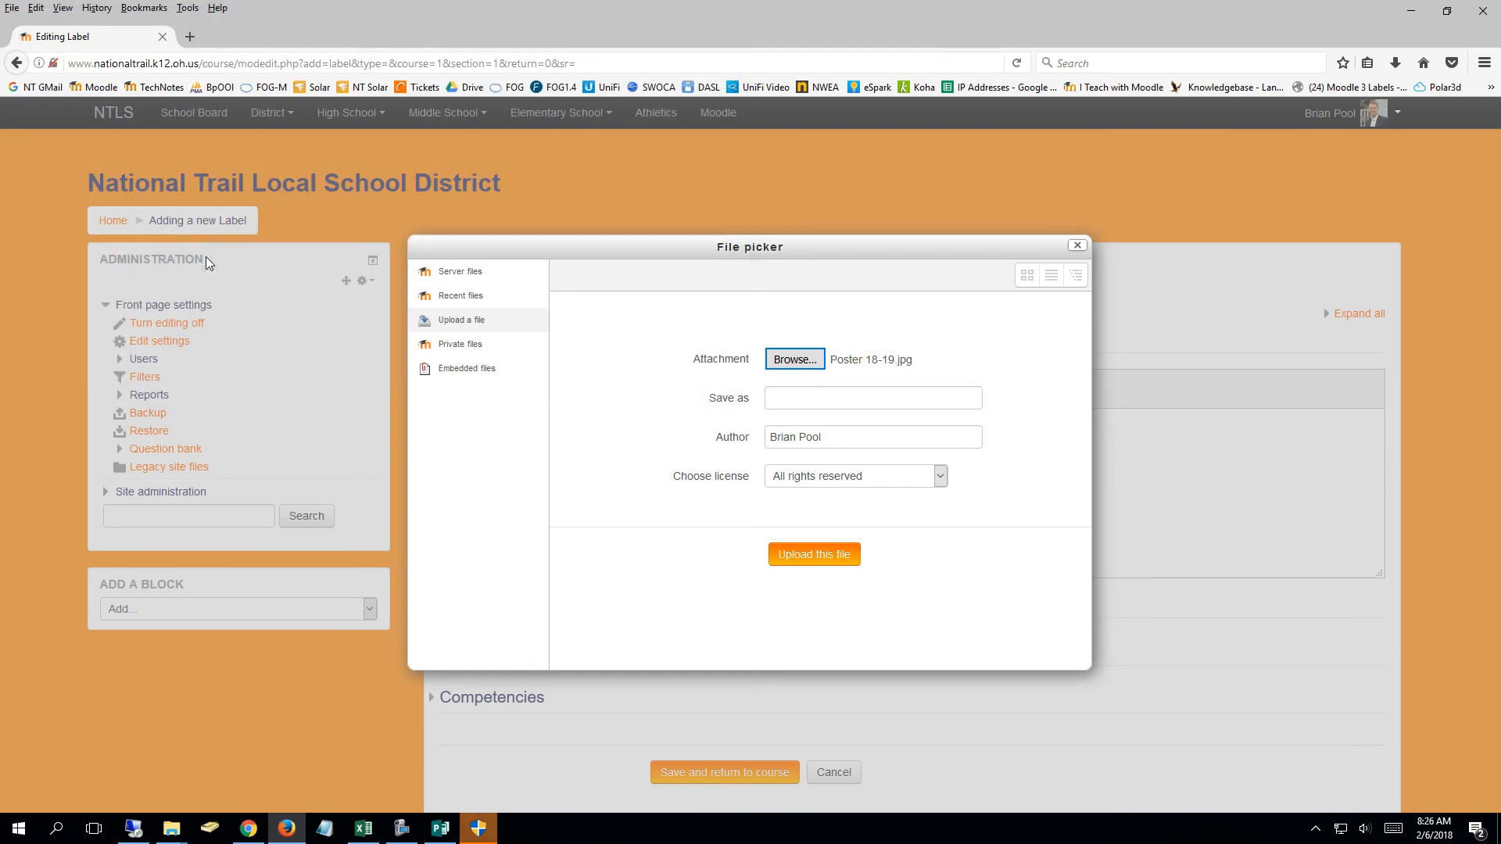
pyautogui.click(814, 554)
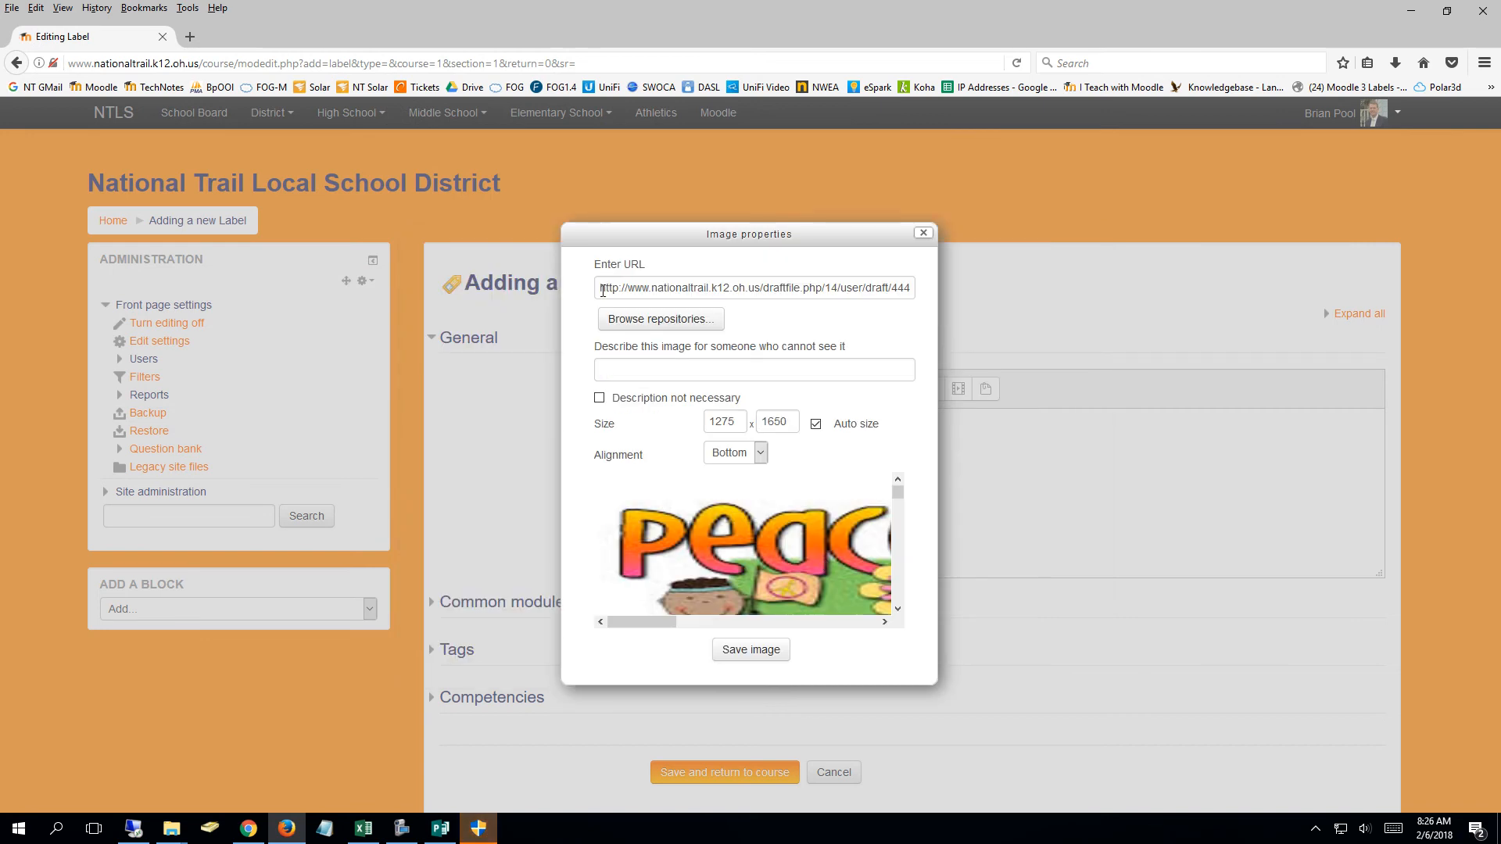
# Give the poster image the description KG Poster, save the image, and save the label to the front page.
pyautogui.click(600, 398)
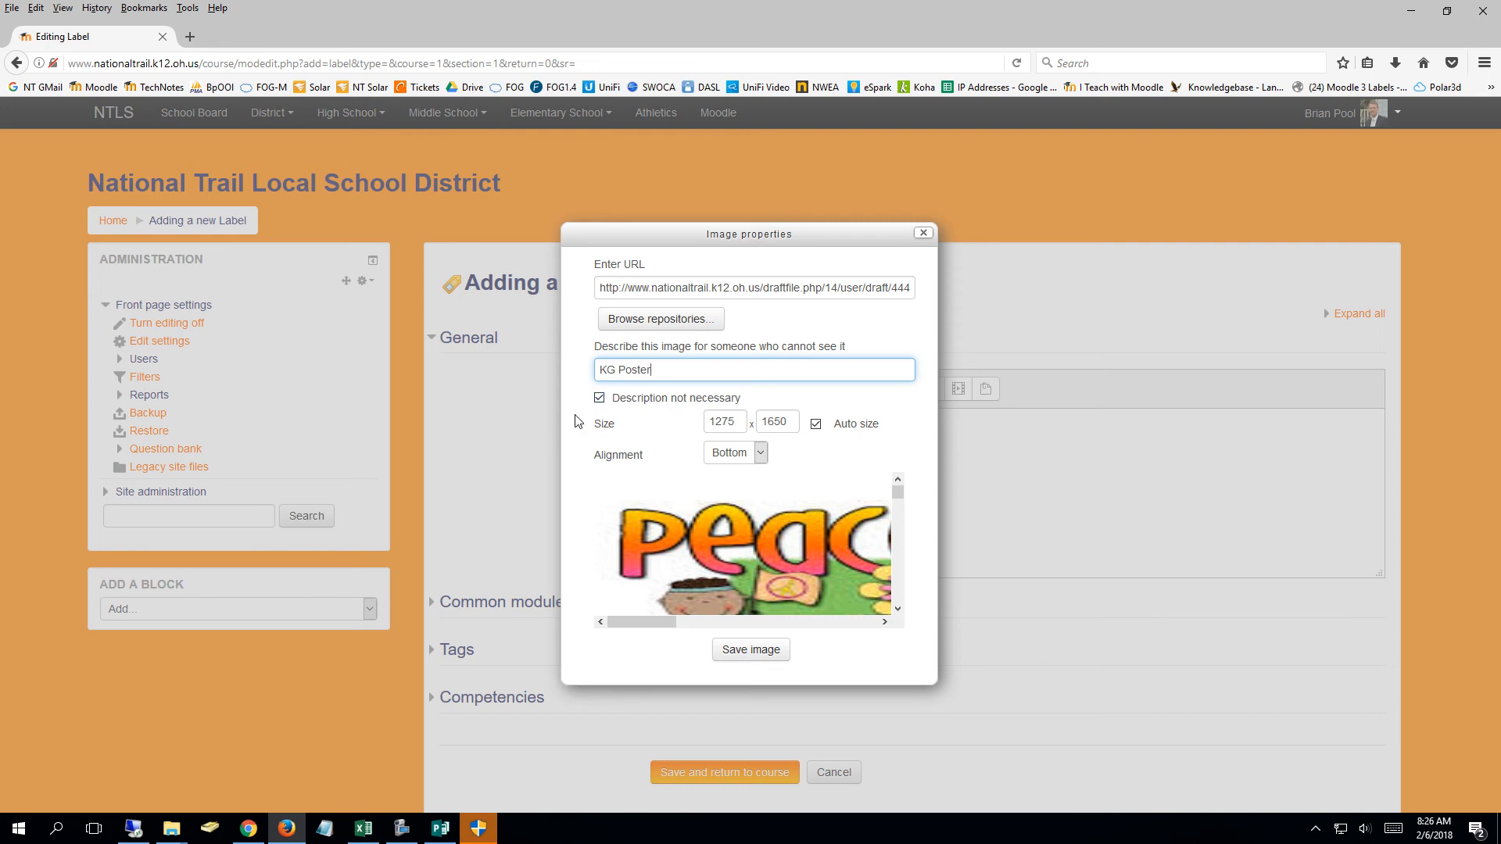
pyautogui.click(599, 399)
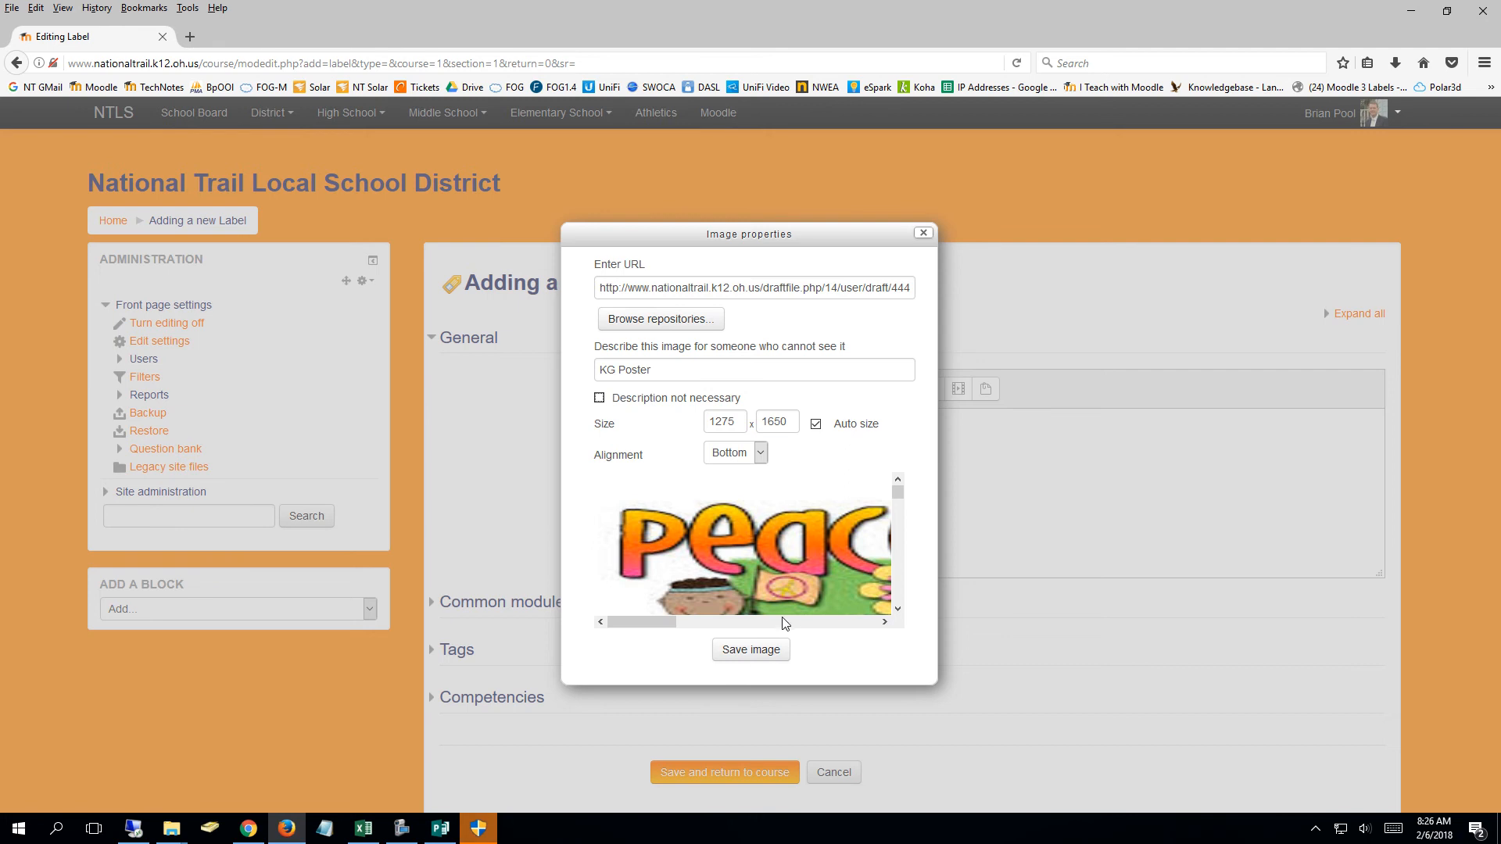
pyautogui.click(750, 651)
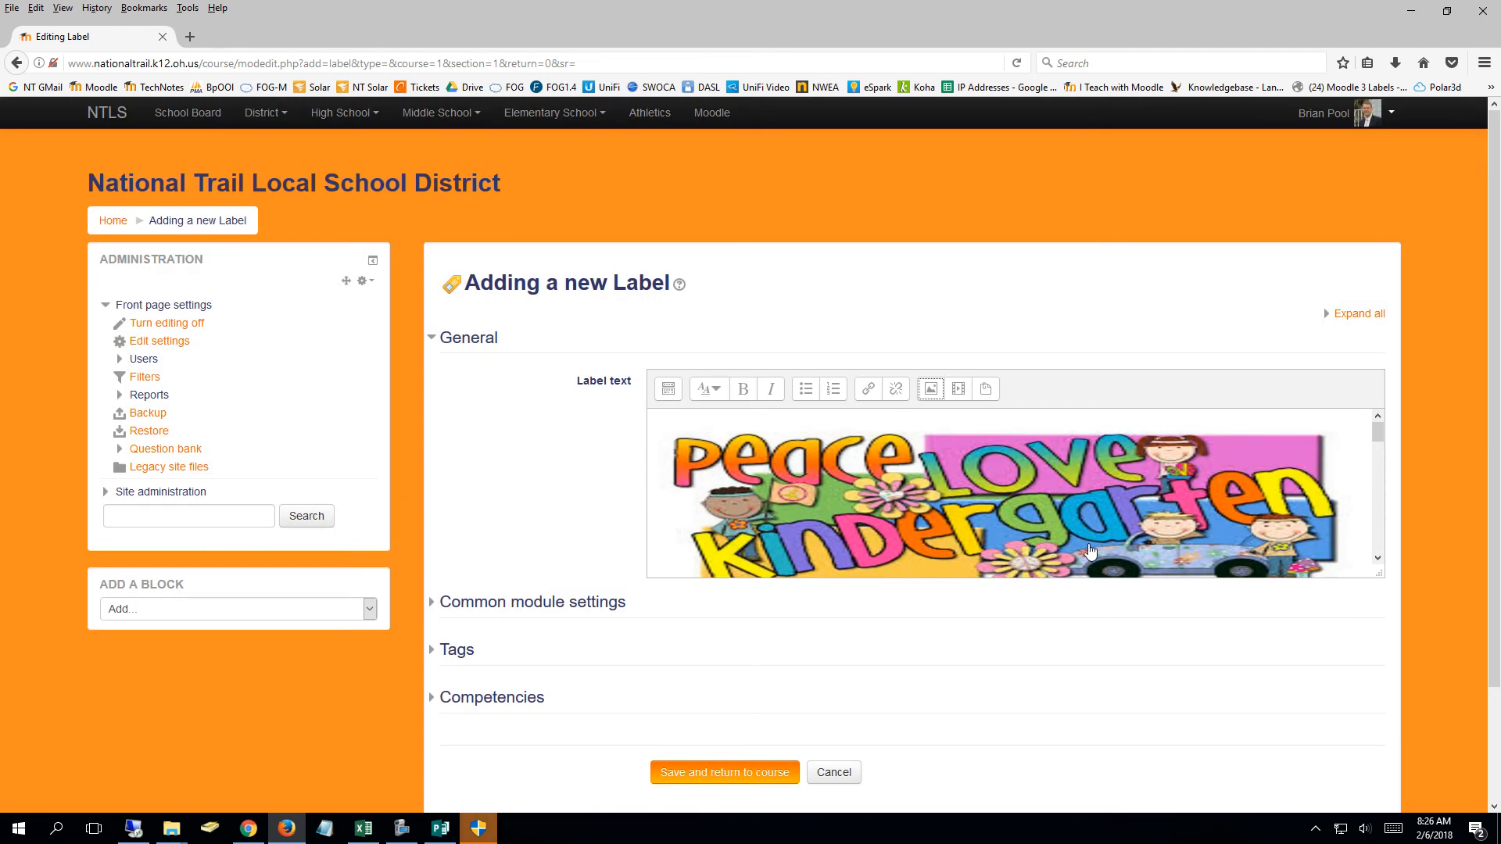
pyautogui.click(739, 774)
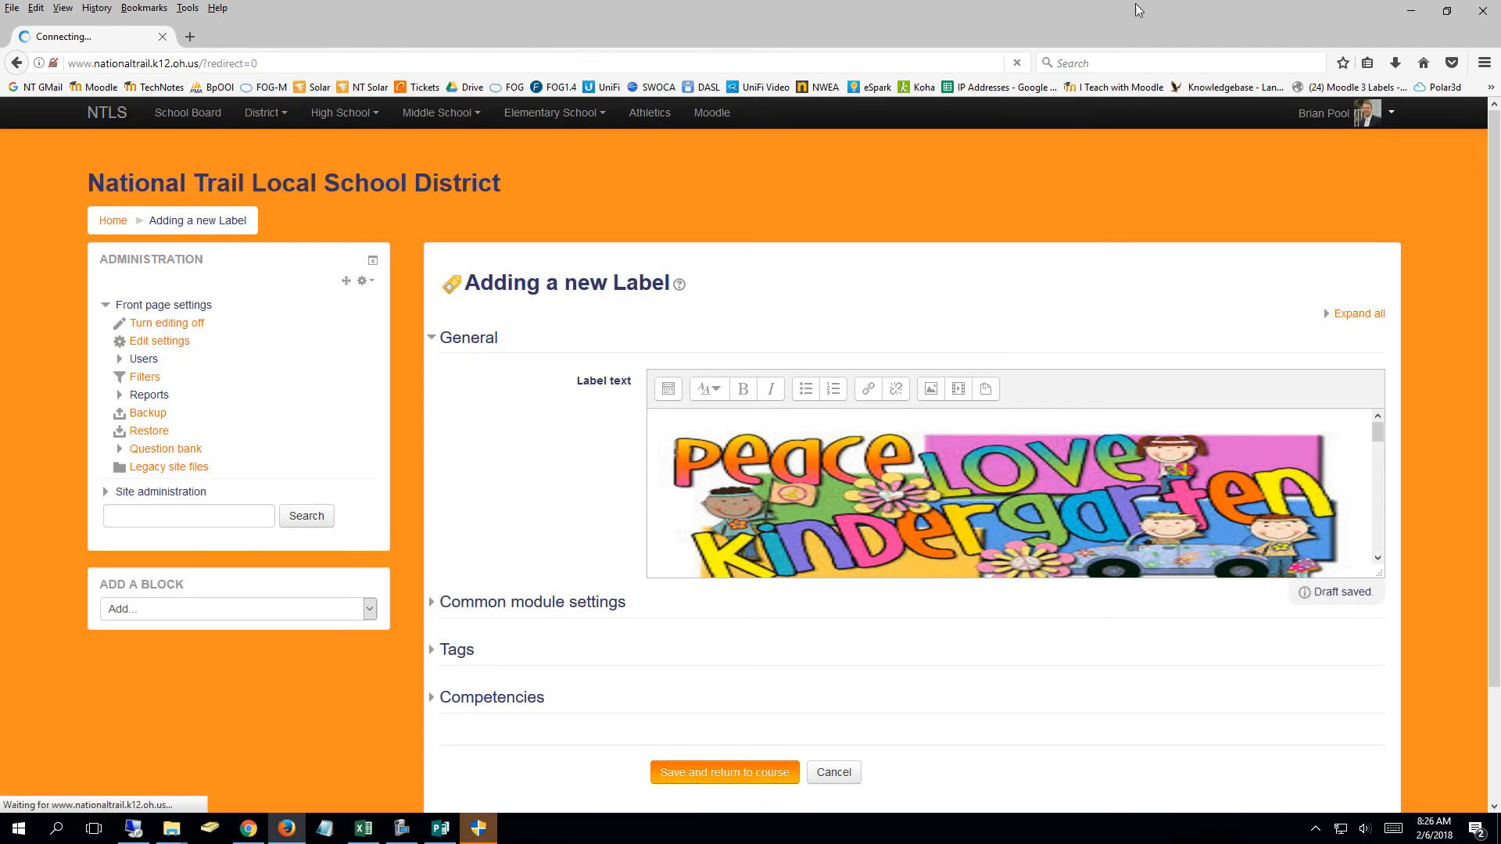
# Shrink the browser from full screen, turn off front page editing, and log out of the school website.
pyautogui.click(1447, 11)
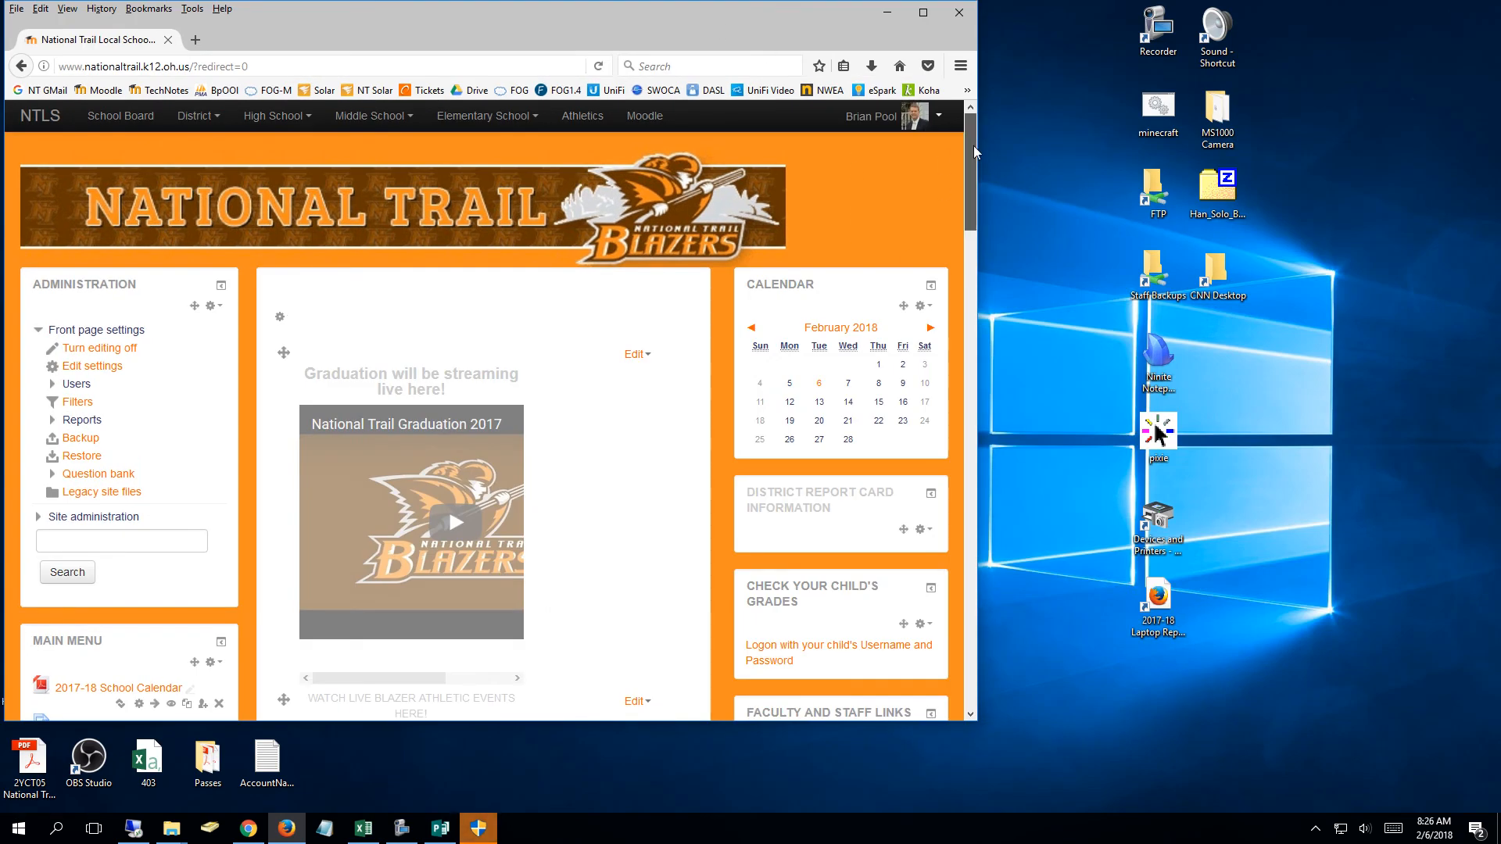
pyautogui.click(101, 348)
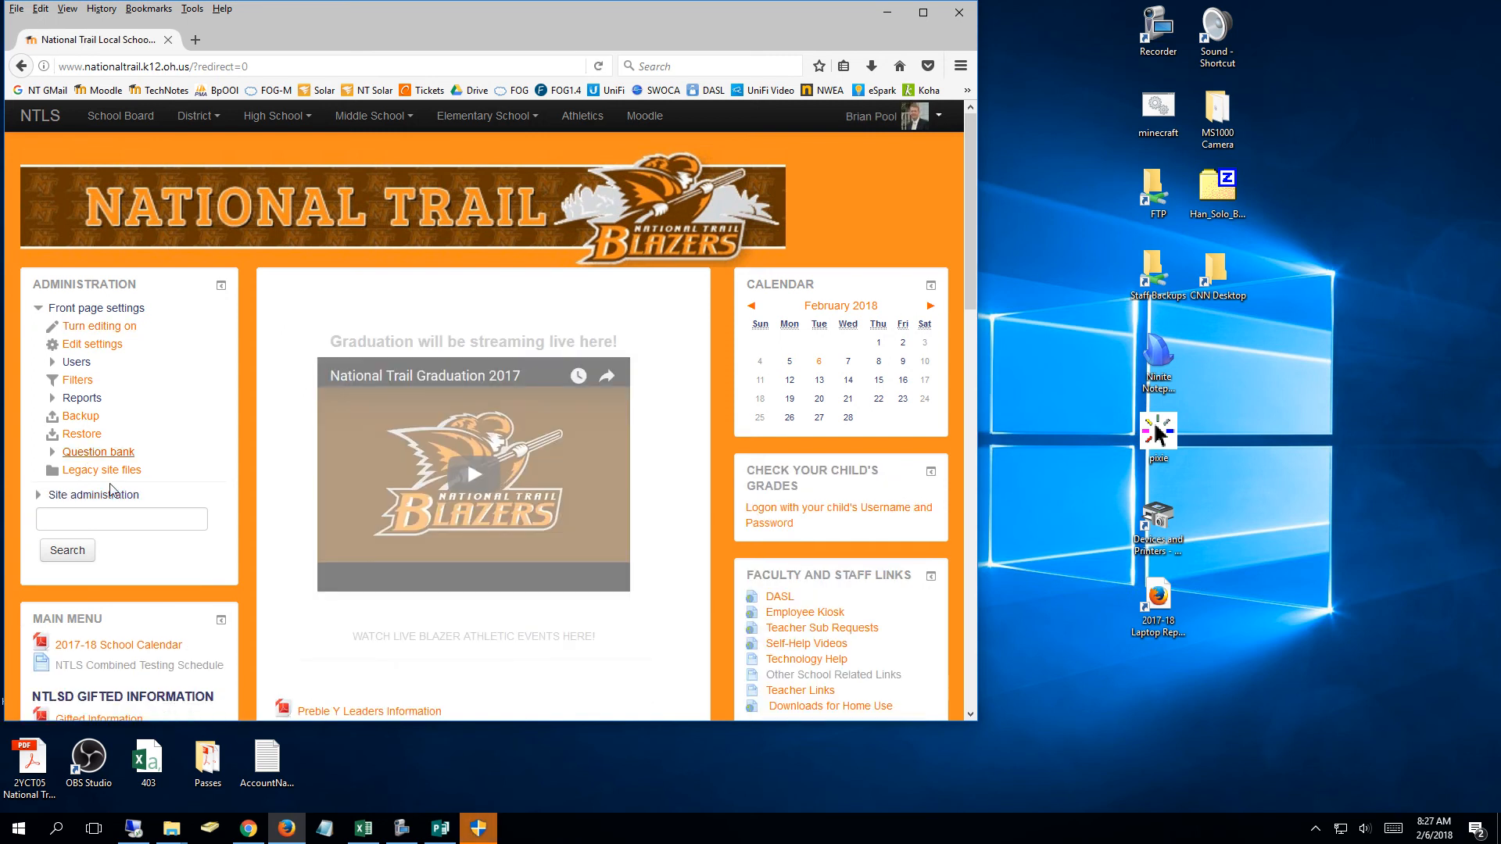
pyautogui.click(937, 116)
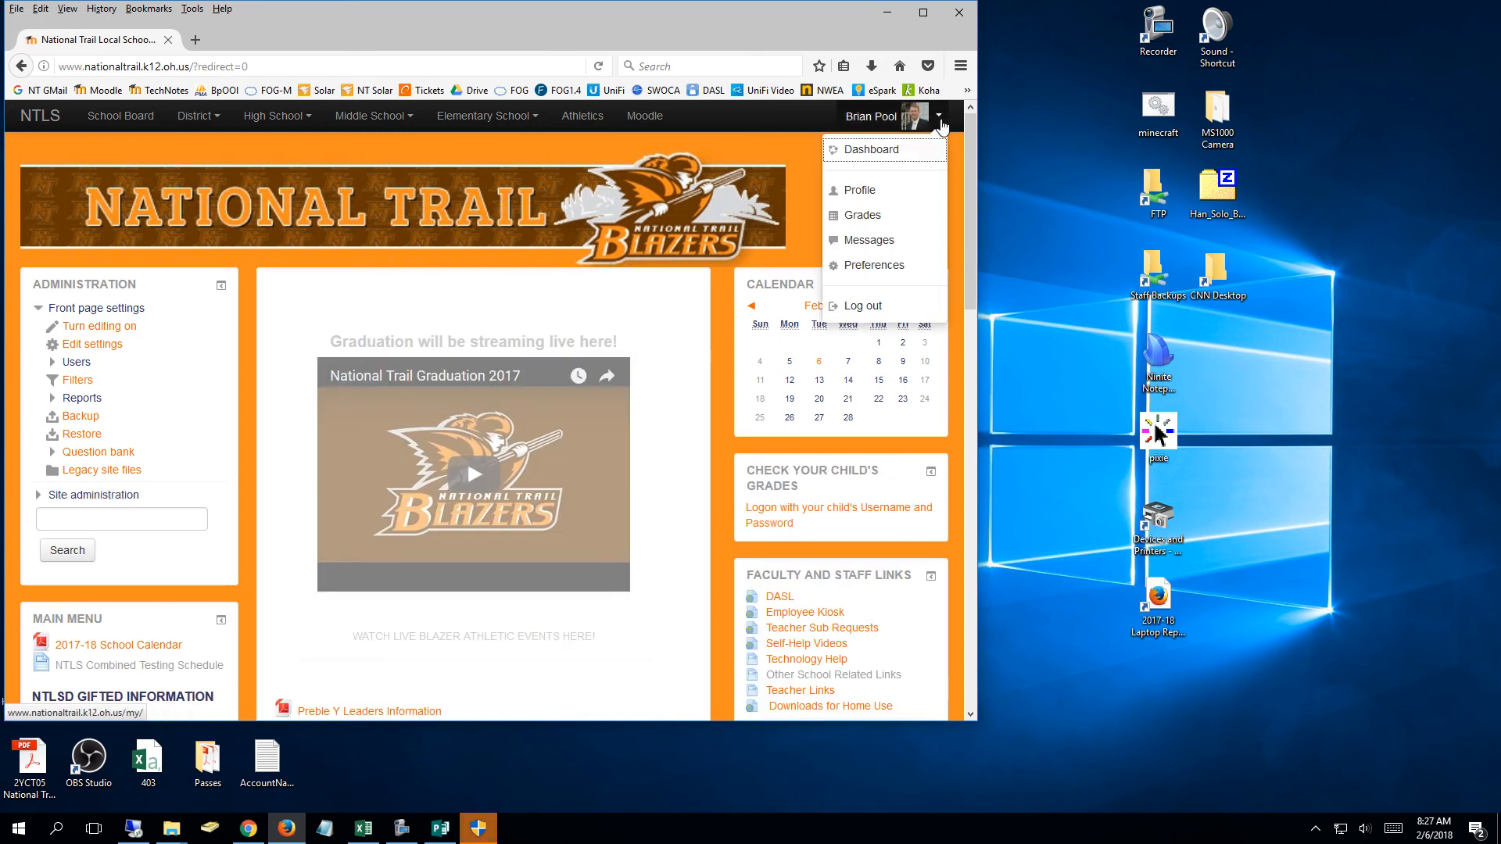
pyautogui.click(863, 306)
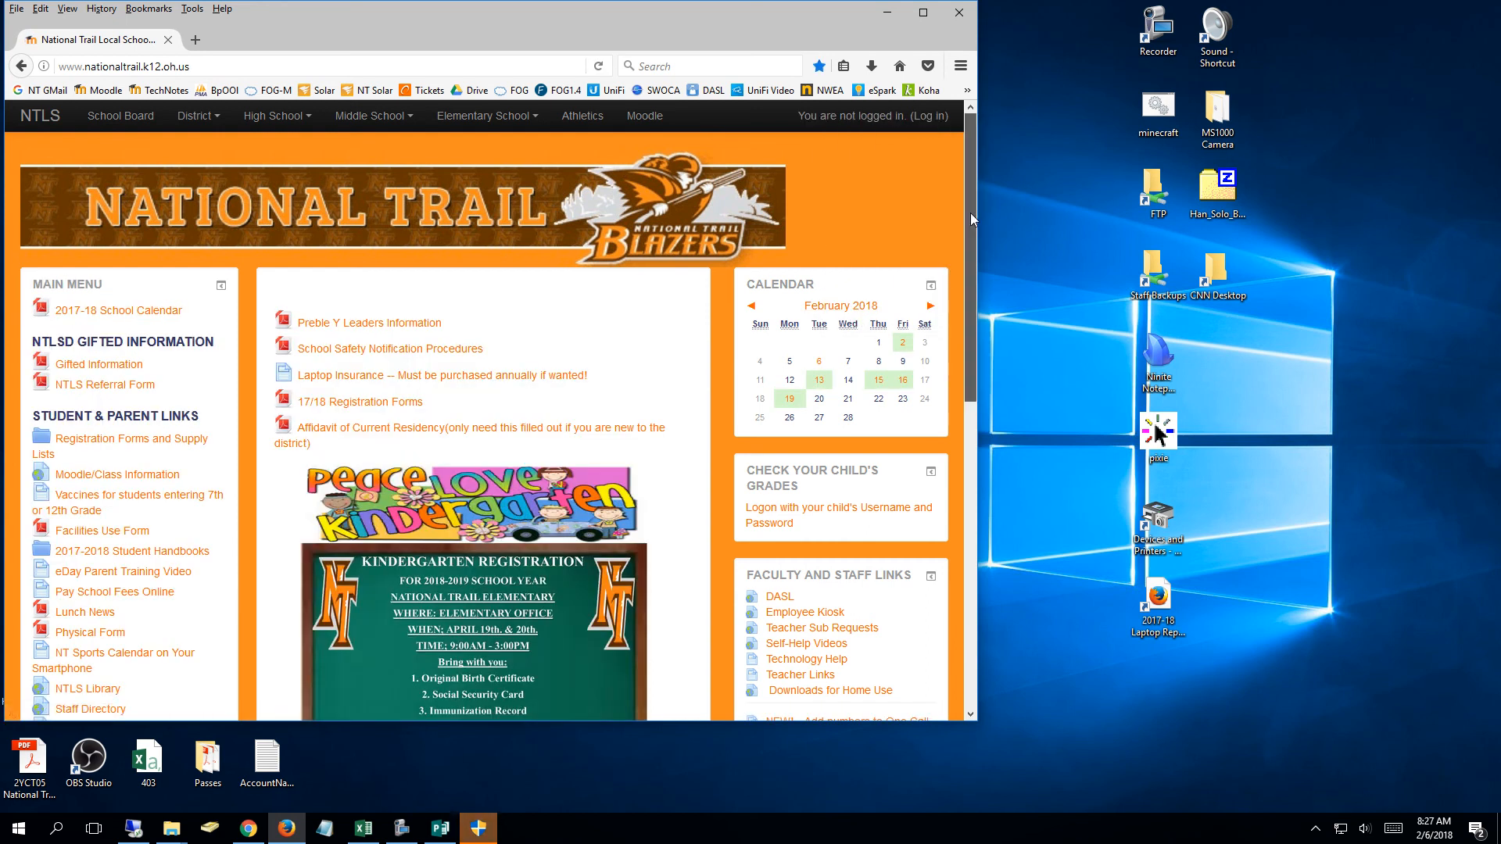
# Narrow the browser window to test how the poster scales, and maximize it to review the public front page.
pyautogui.moveTo(969, 213); pyautogui.dragTo(710, 362)
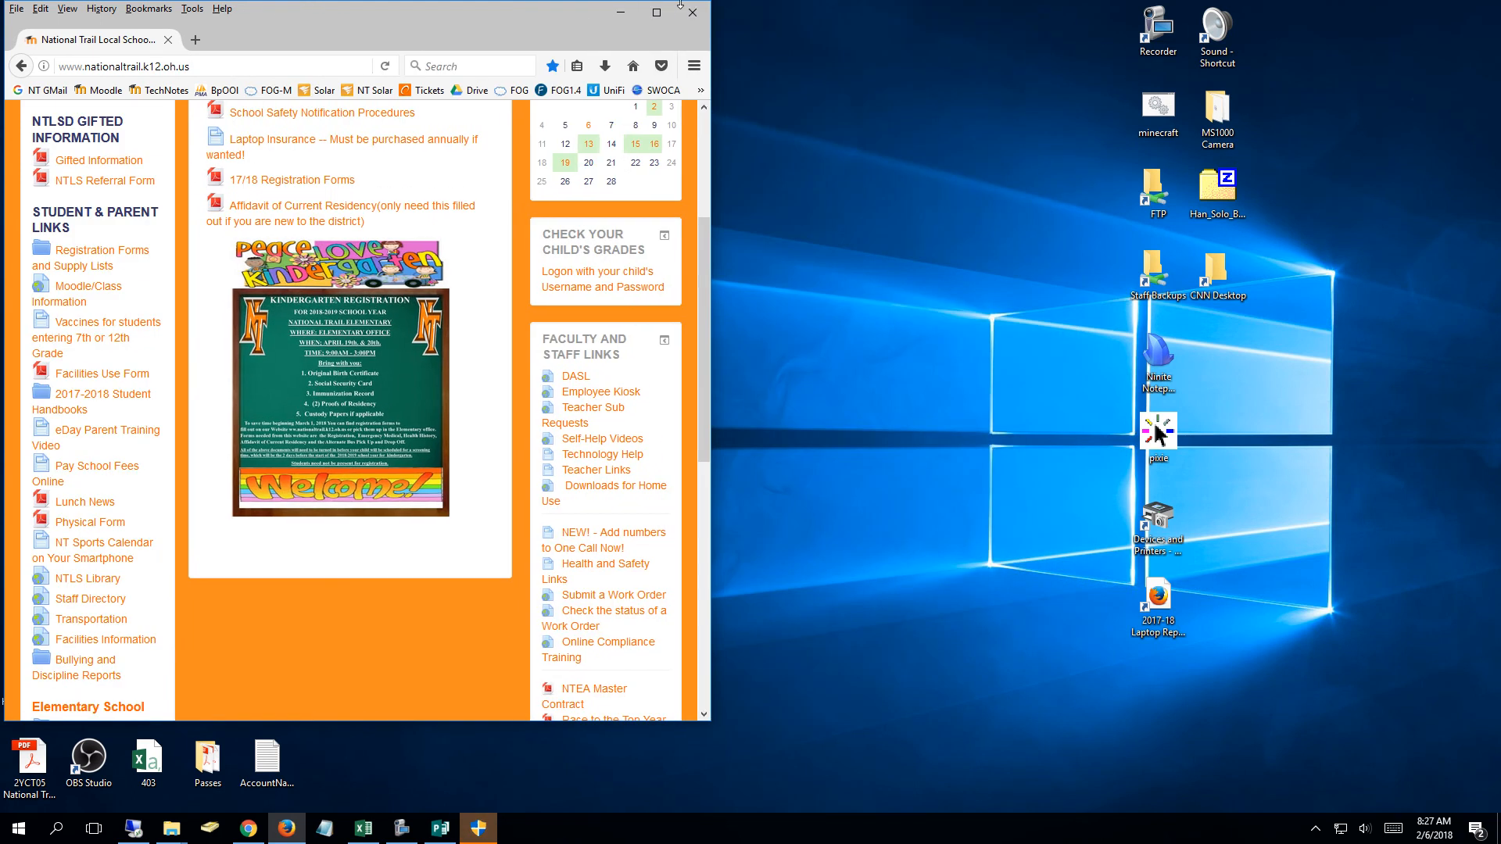
pyautogui.click(657, 13)
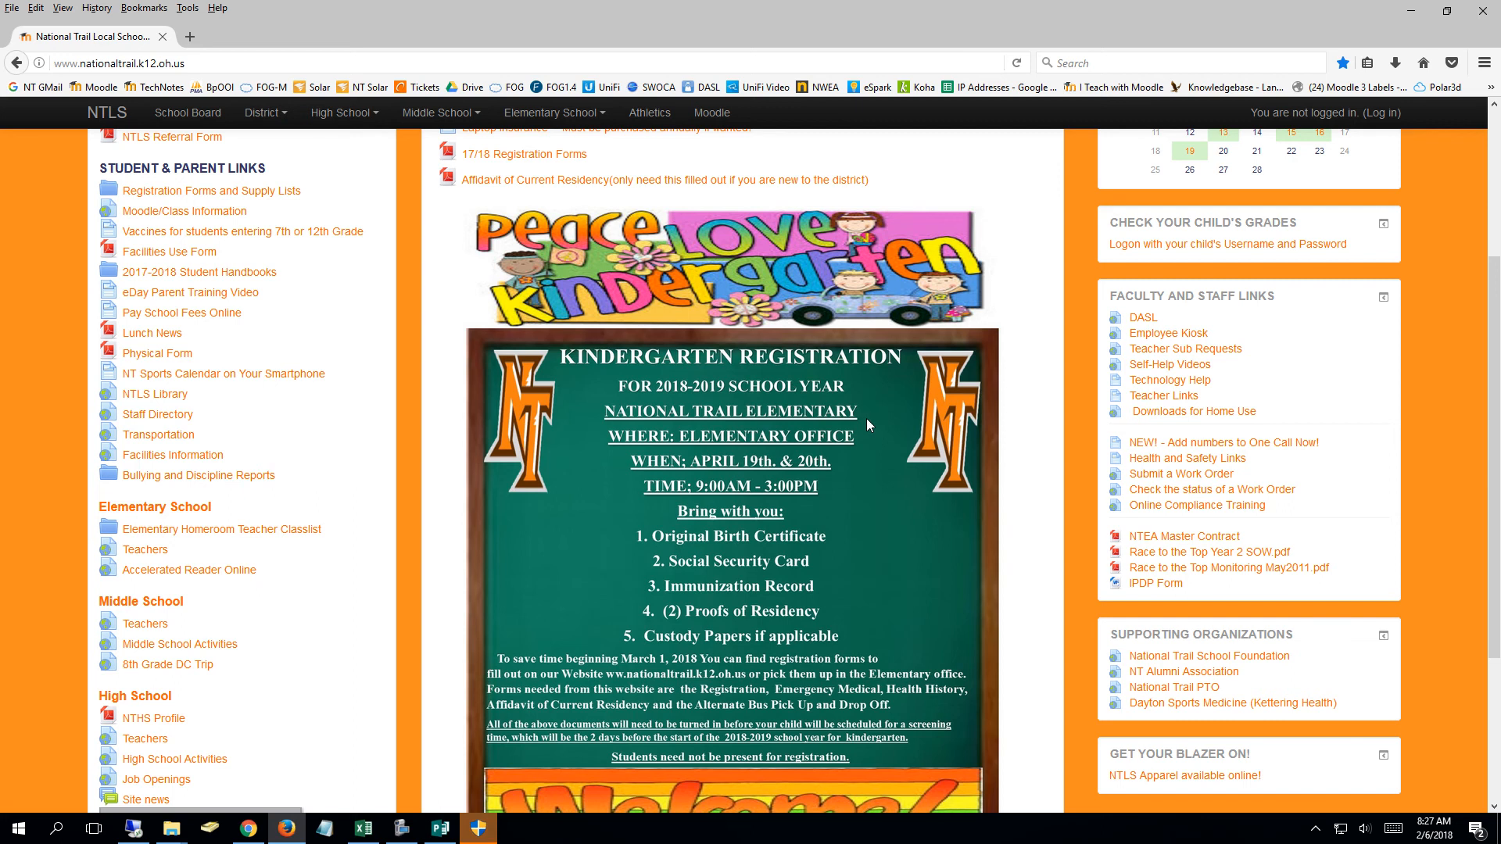
pyautogui.scroll(-1, 876, 433)
pyautogui.scroll(5, 876, 433)
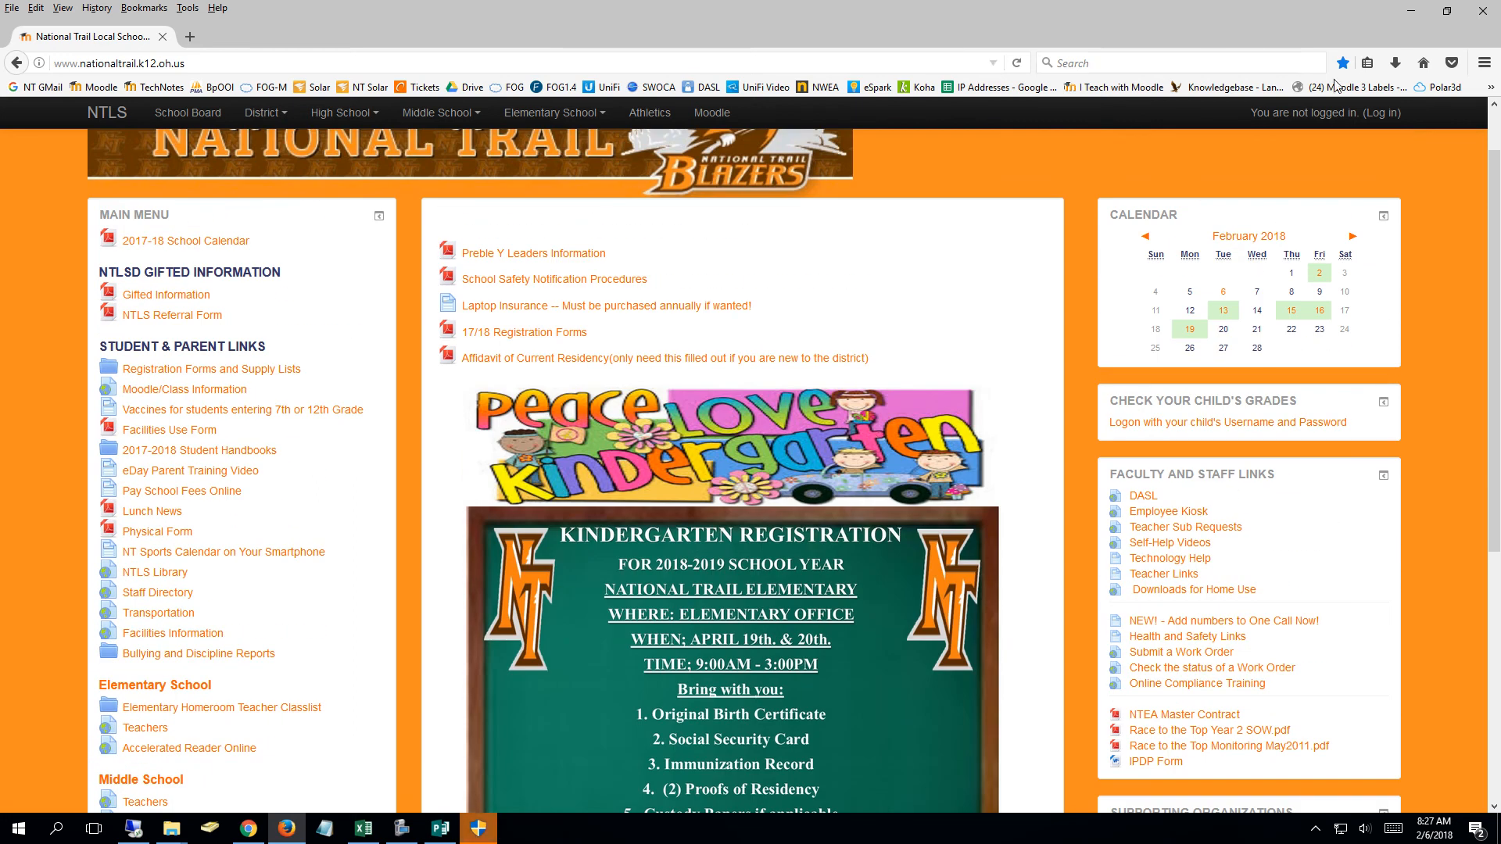
# Log back in to the school website with the saved username and password and check the kindergarten poster on the front page.
pyautogui.click(1381, 113)
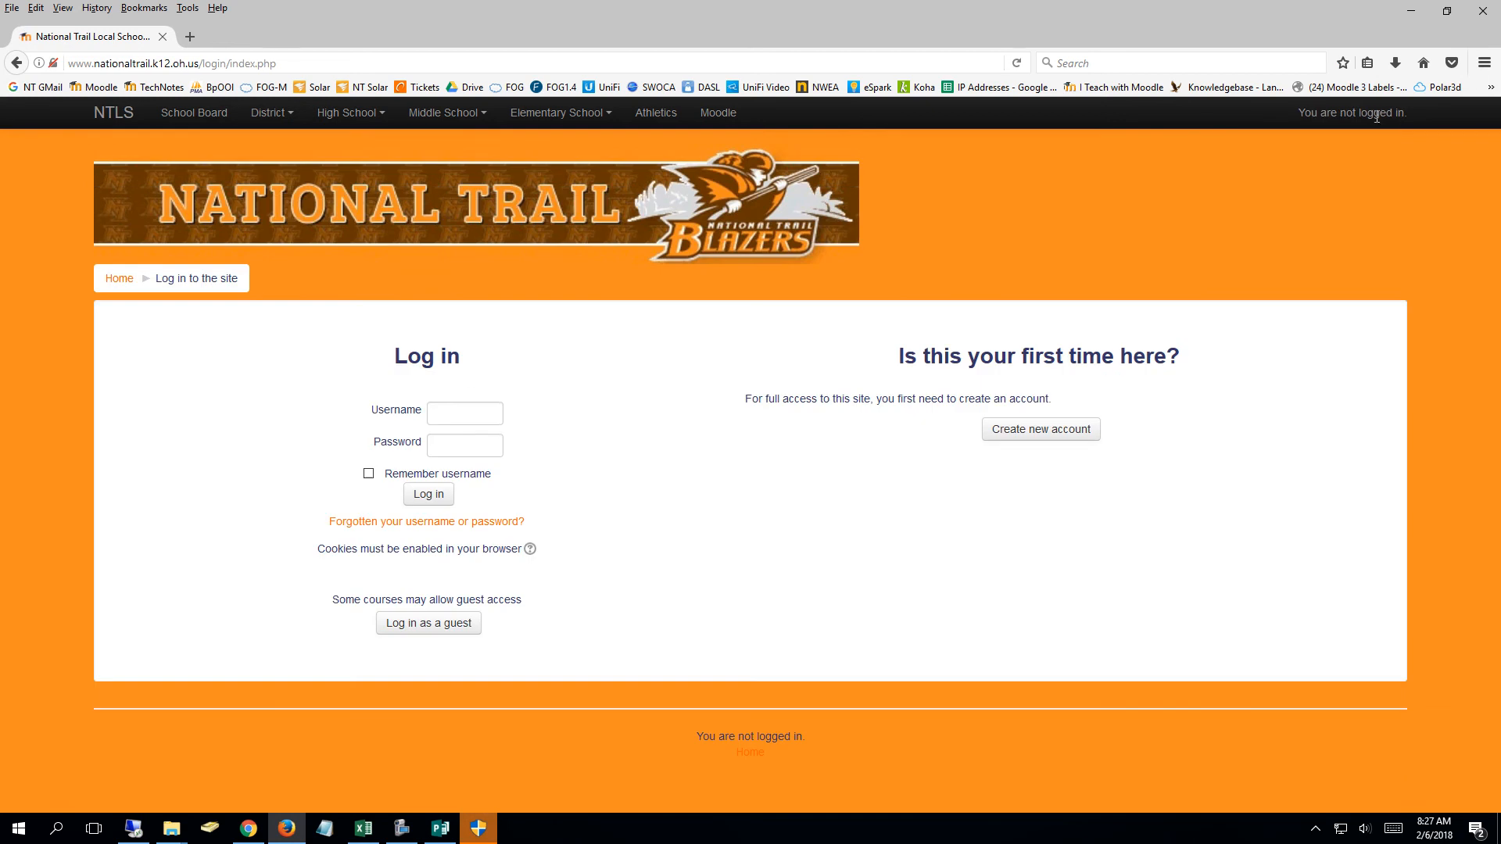
pyautogui.click(435, 410)
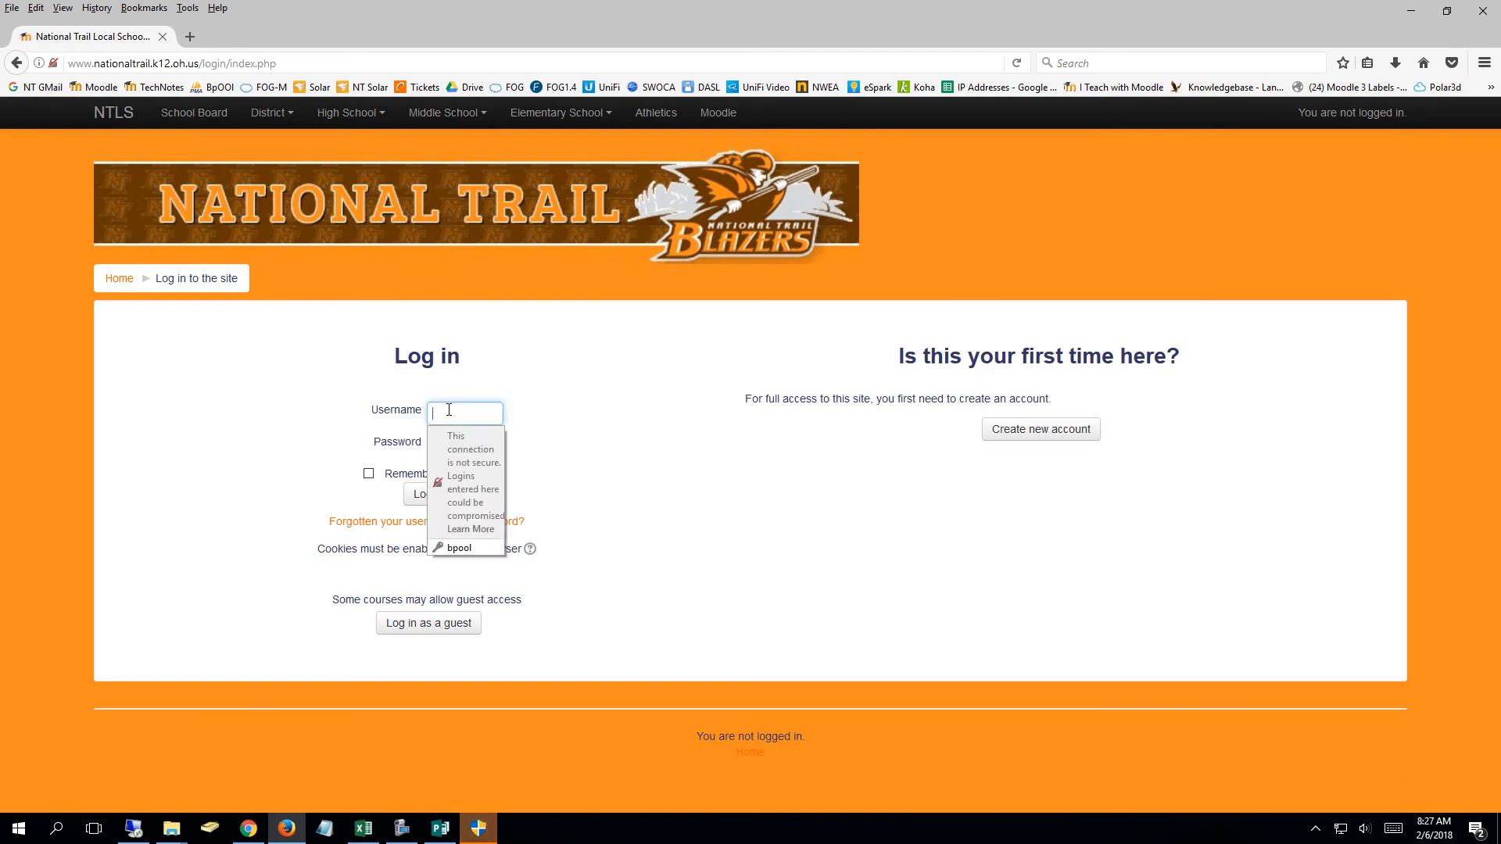
pyautogui.click(456, 545)
pyautogui.click(430, 495)
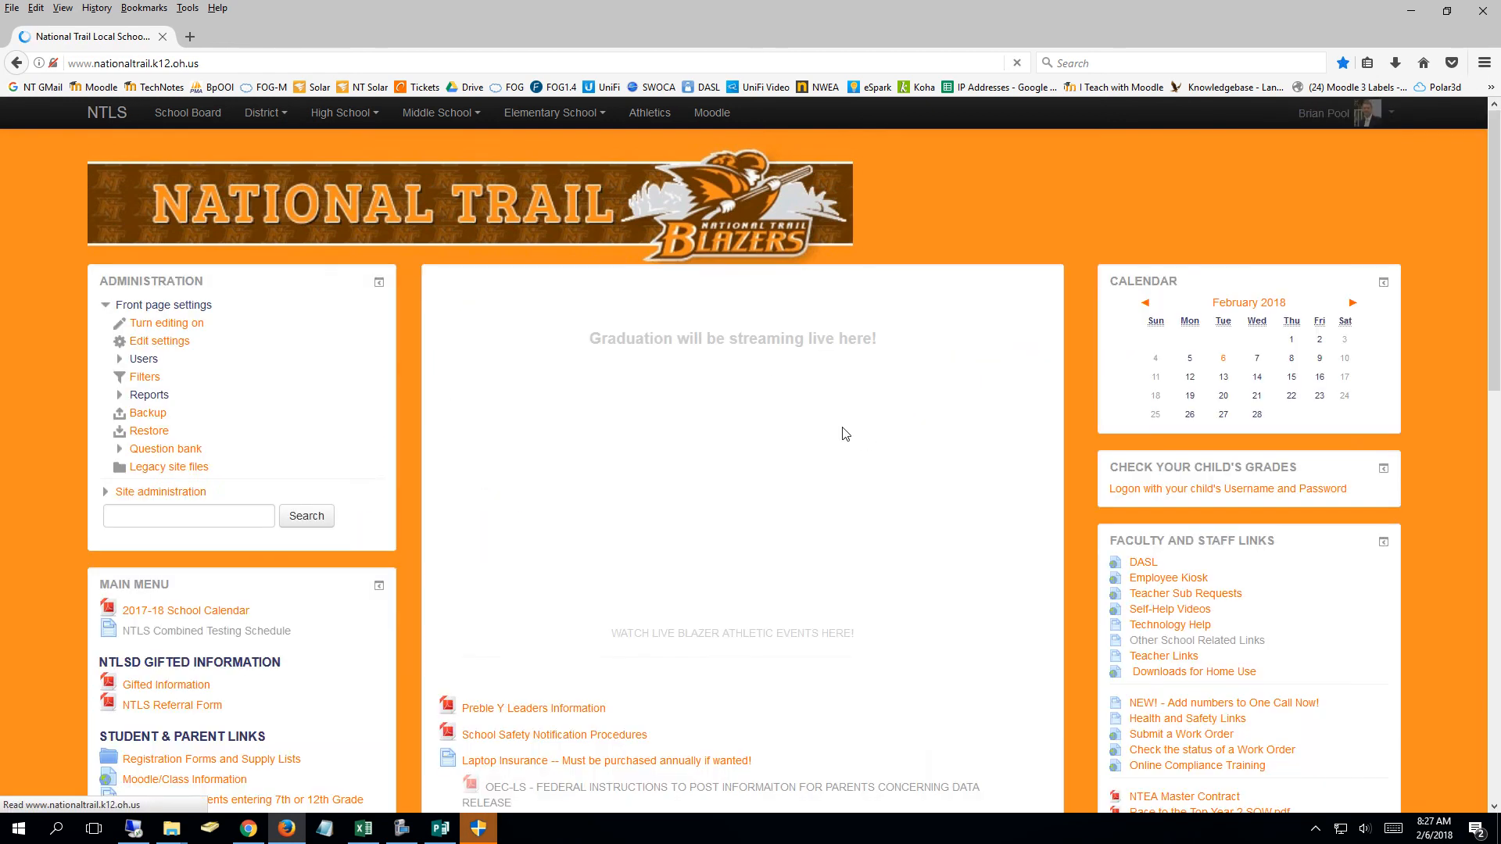
pyautogui.scroll(-3, 843, 412)
pyautogui.scroll(-6, 843, 412)
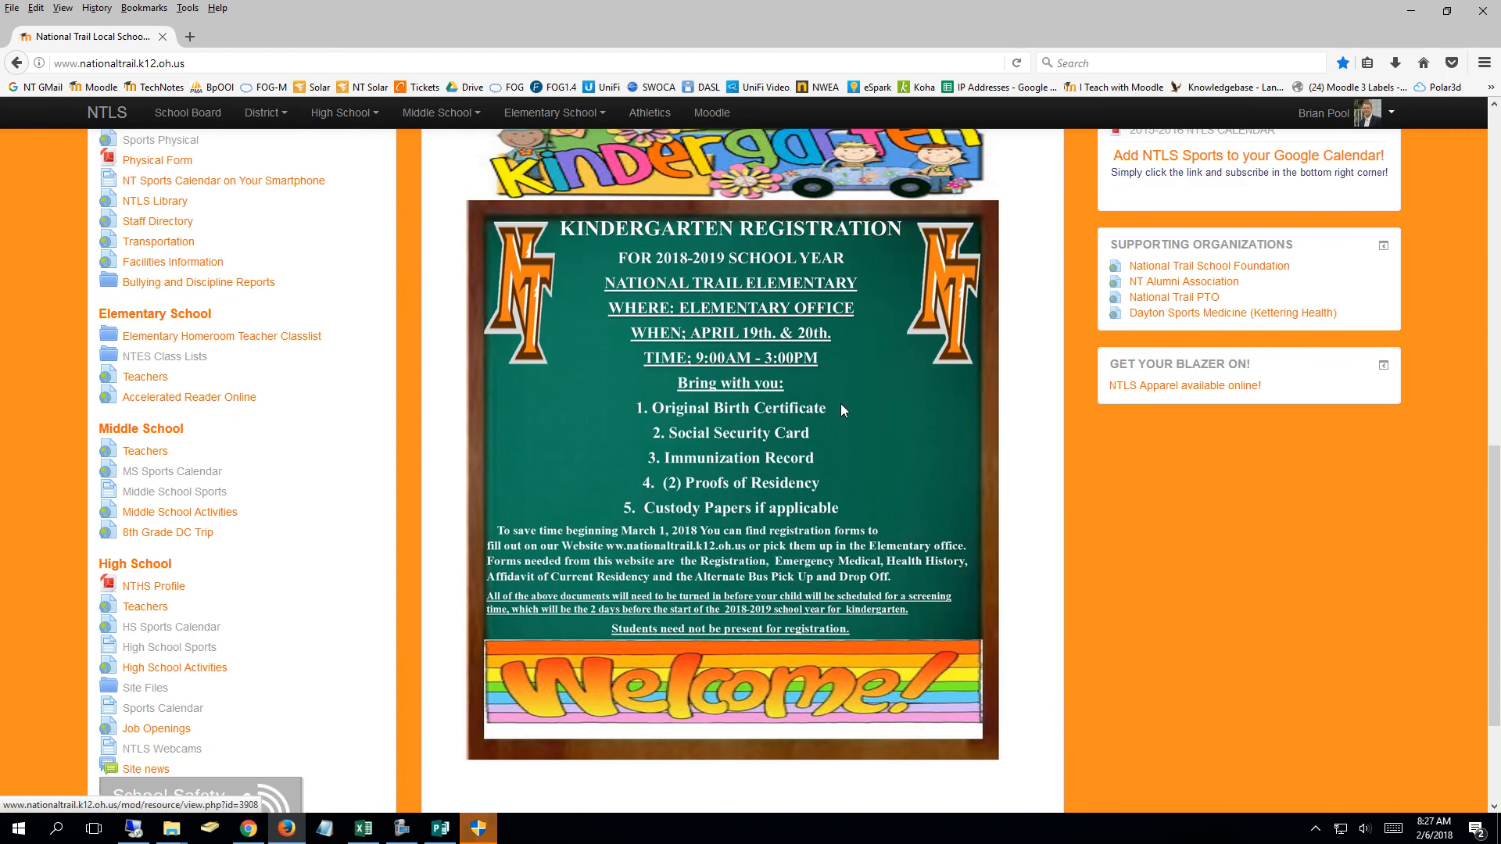
pyautogui.scroll(3, 763, 363)
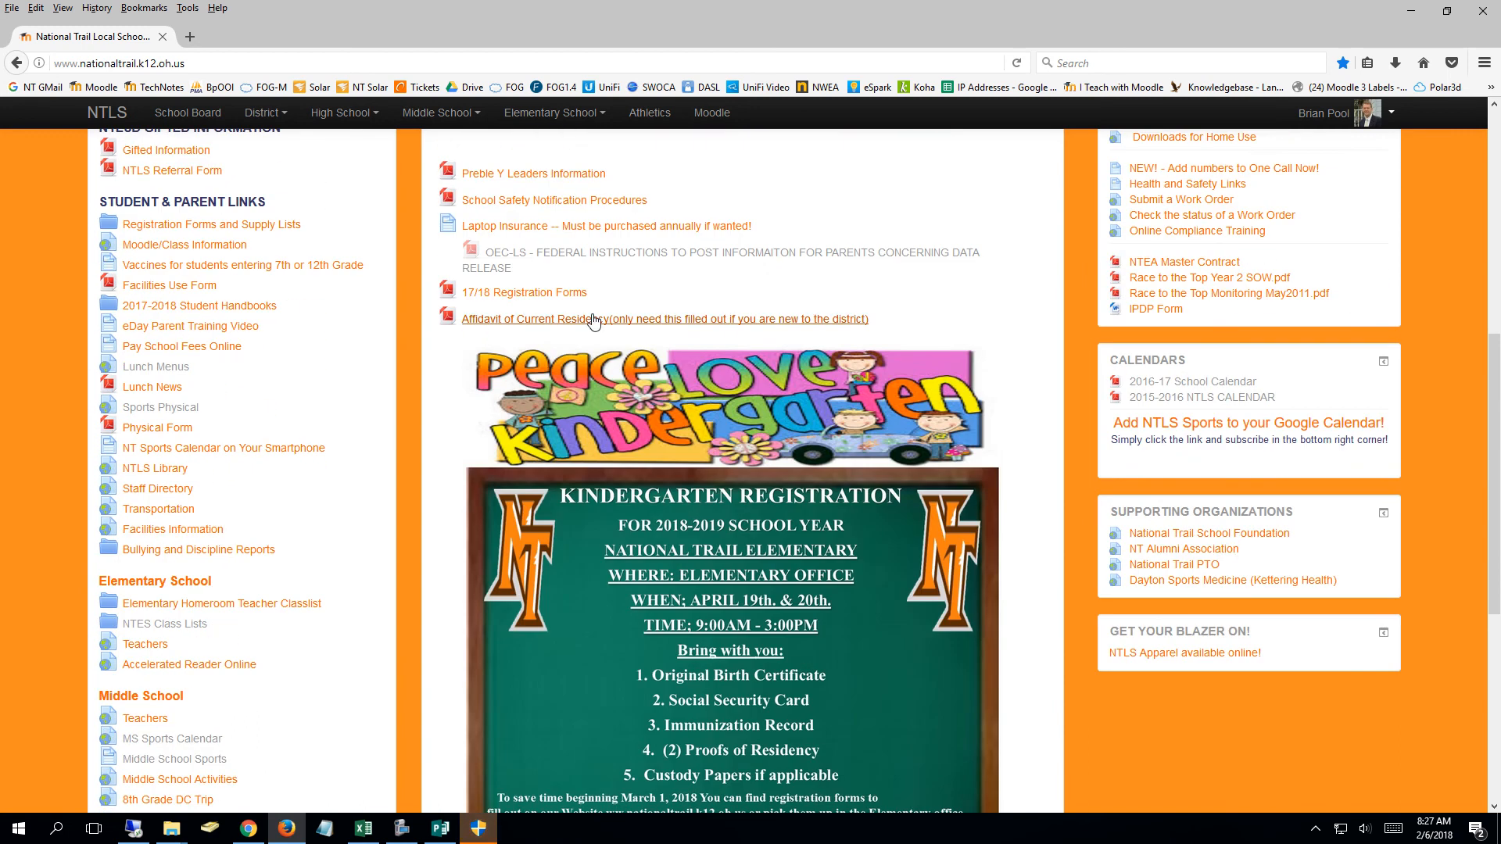
# Review the kindergarten poster on the front page and turn on front page editing.
pyautogui.scroll(-3, 752, 476)
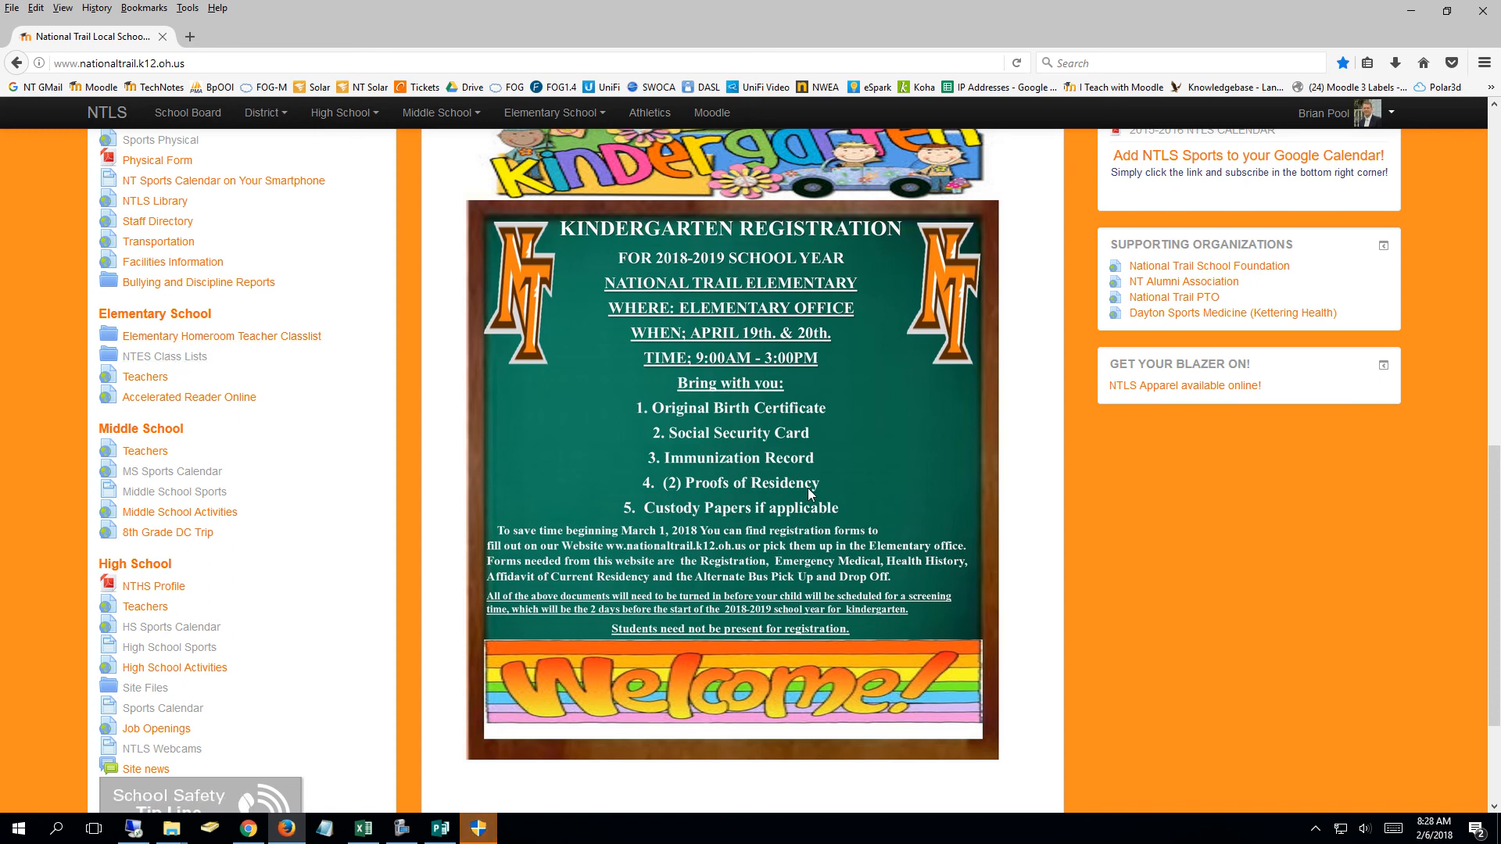
pyautogui.scroll(4, 808, 488)
pyautogui.scroll(6, 808, 488)
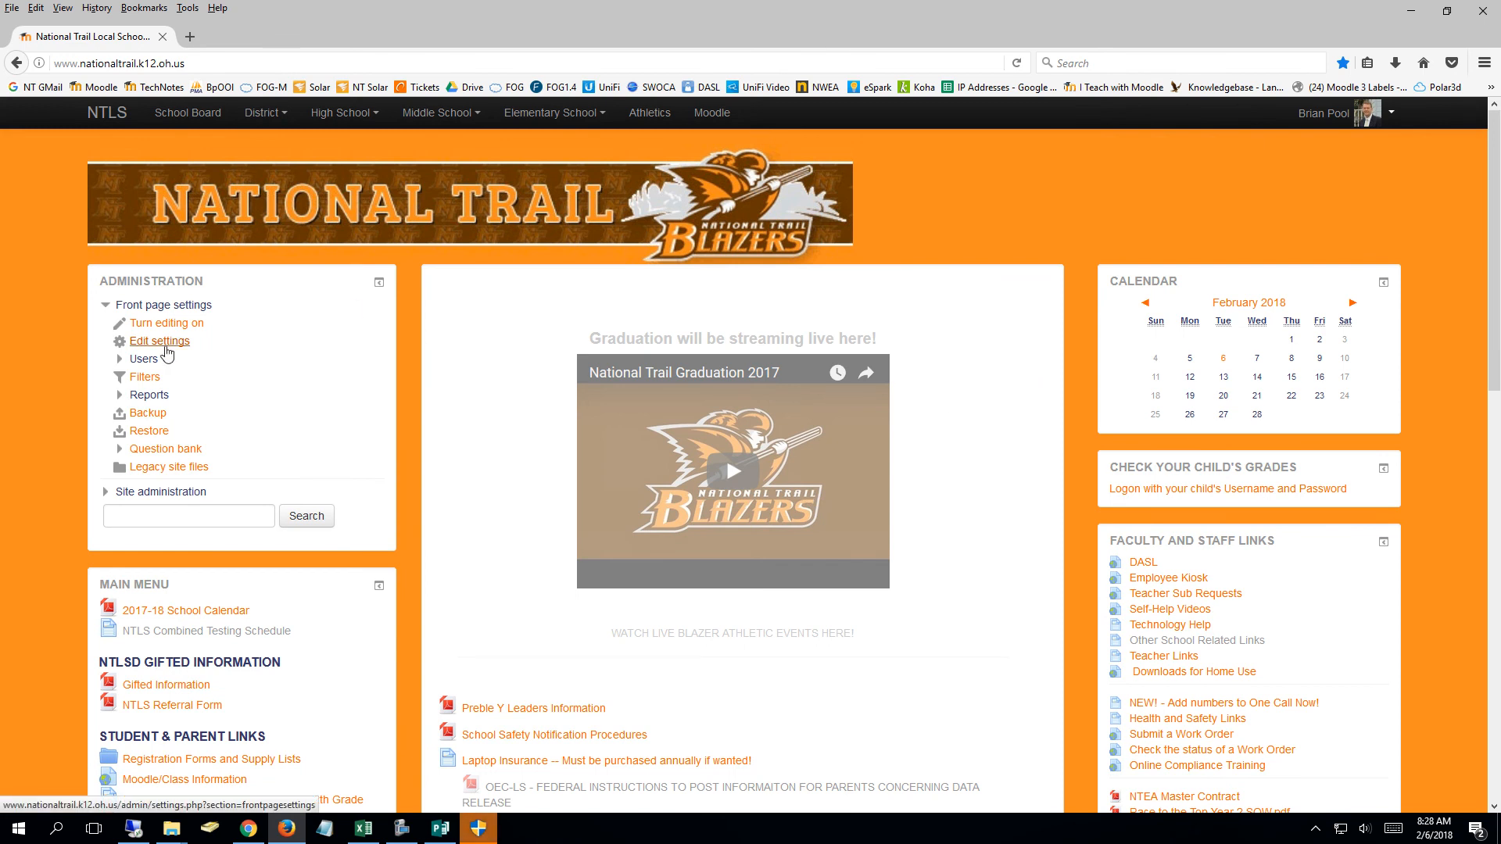
pyautogui.click(172, 324)
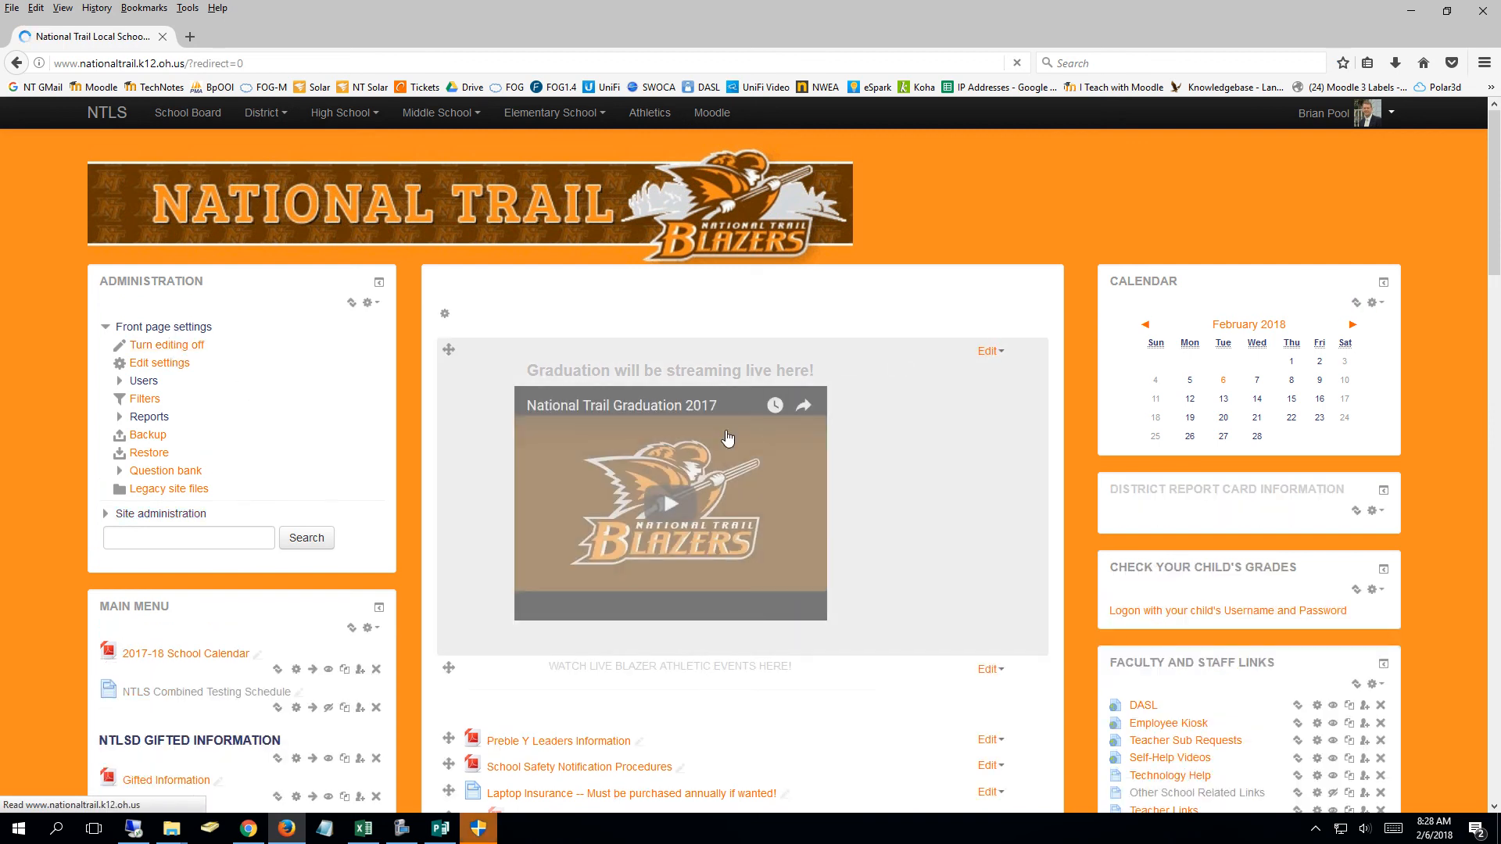
# Open the Registration Forms and Supply Lists folder and start downloading 17-18 KG_enroll forms.pdf.
pyautogui.scroll(-5, 800, 427)
pyautogui.scroll(-3, 800, 427)
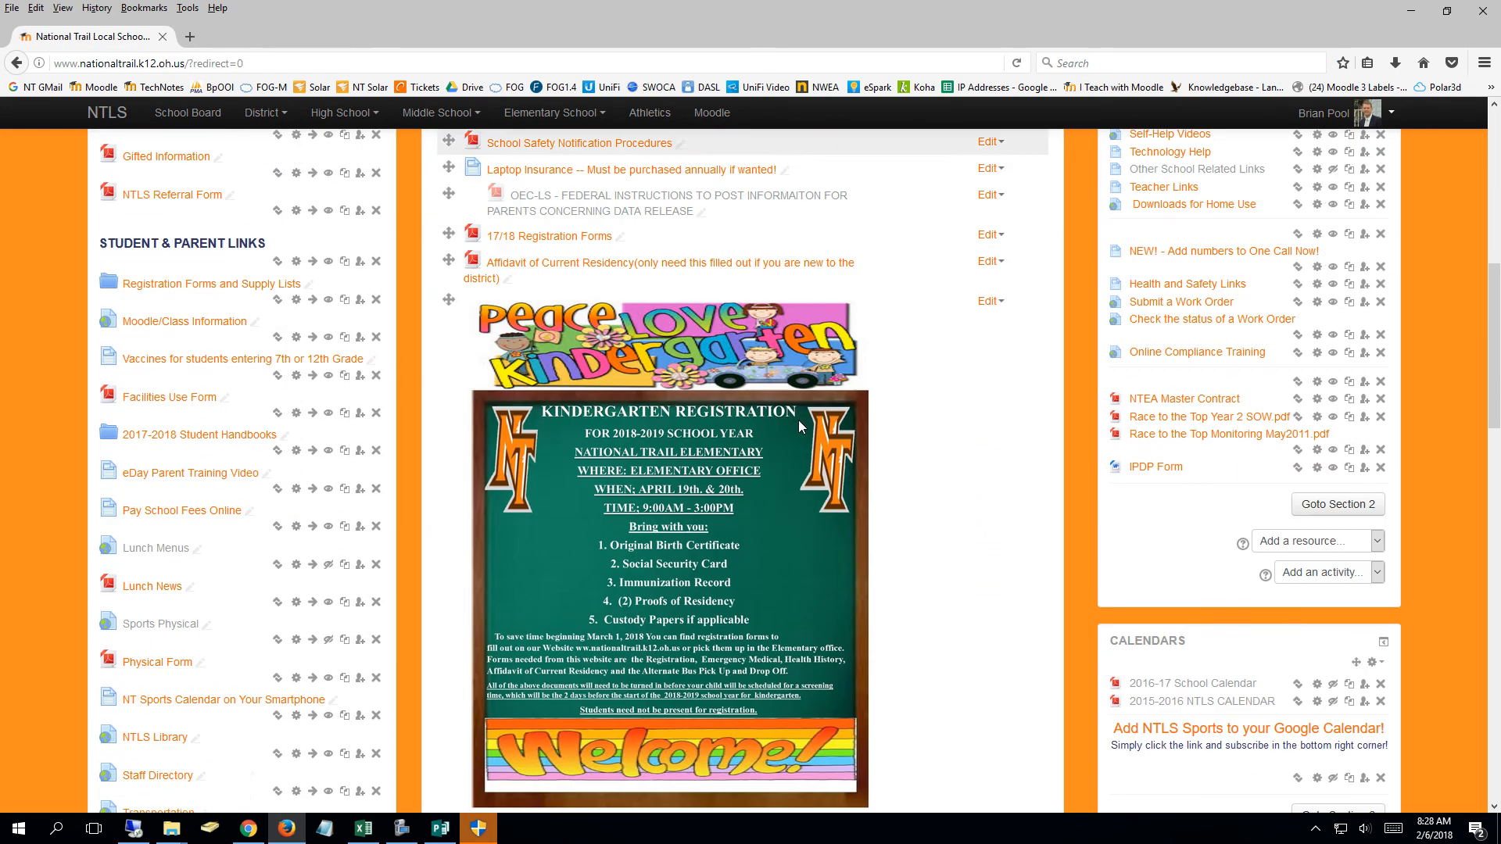
pyautogui.click(154, 289)
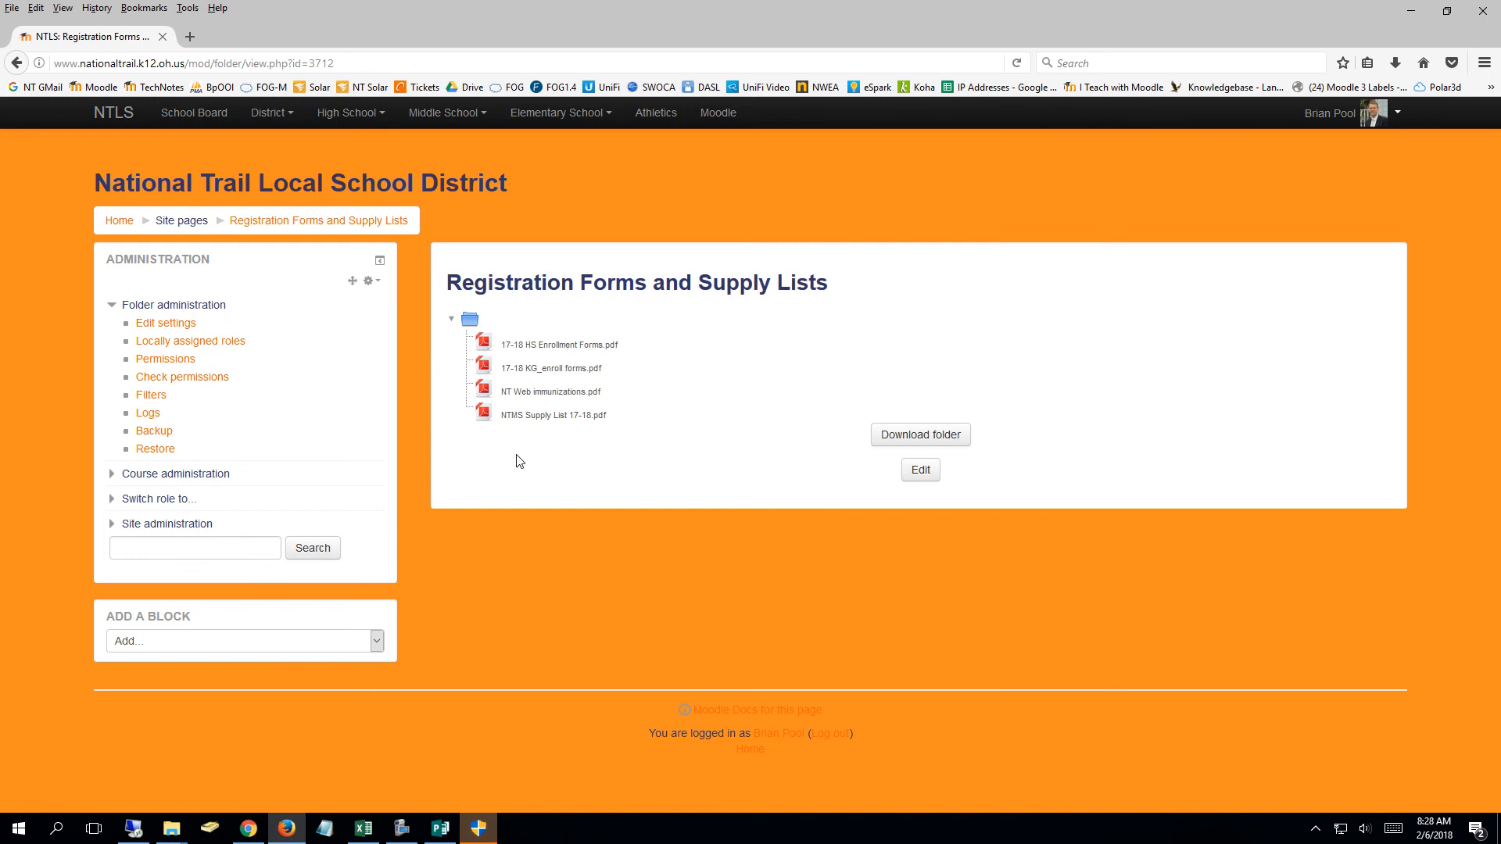
pyautogui.click(522, 371)
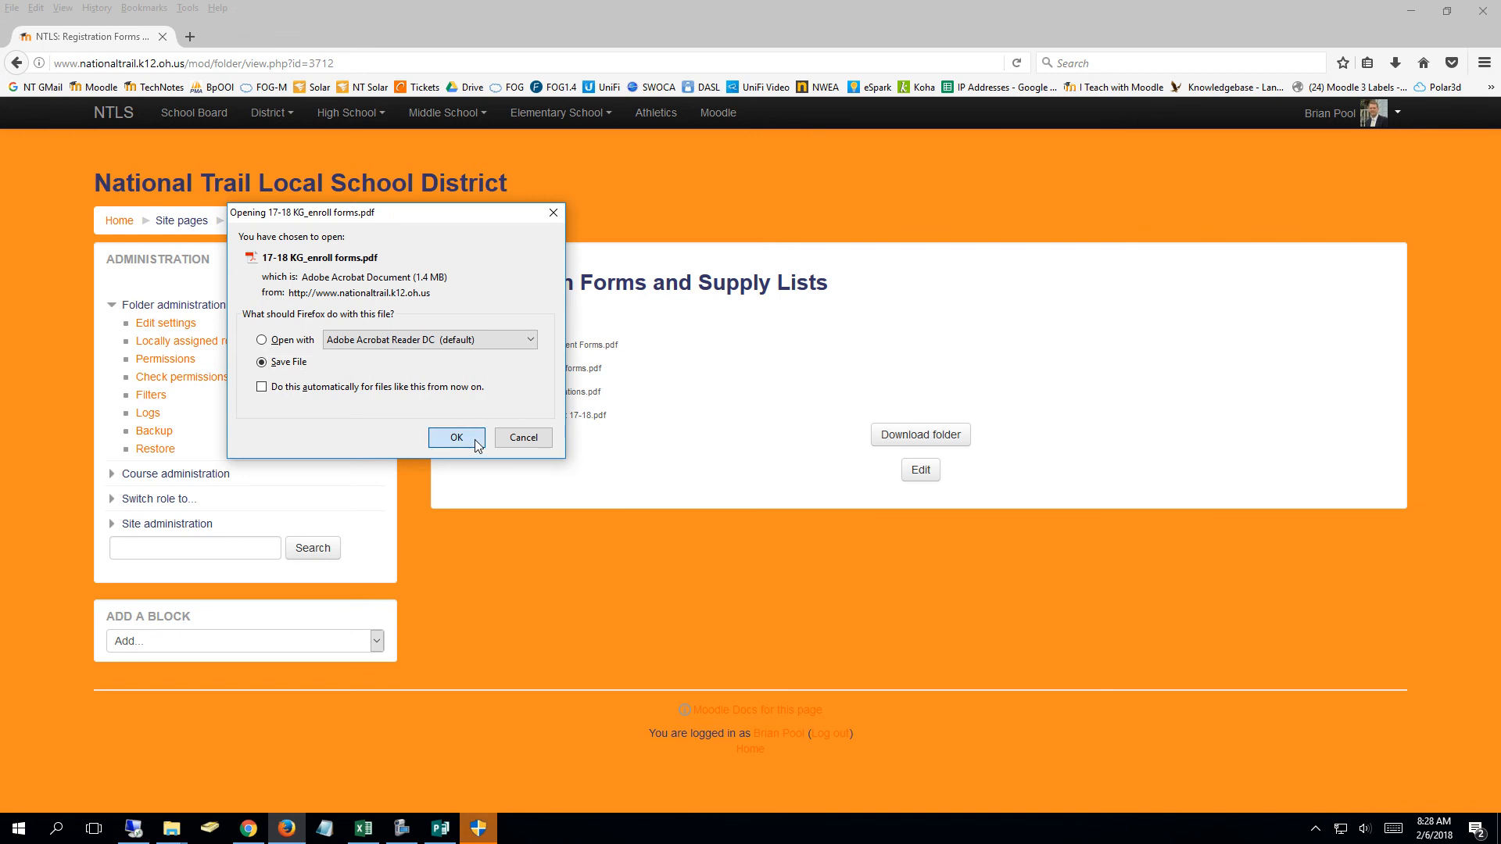
# Save the 17-18 KG_enroll forms PDF into the Deleteme folder on the Desktop.
pyautogui.click(475, 439)
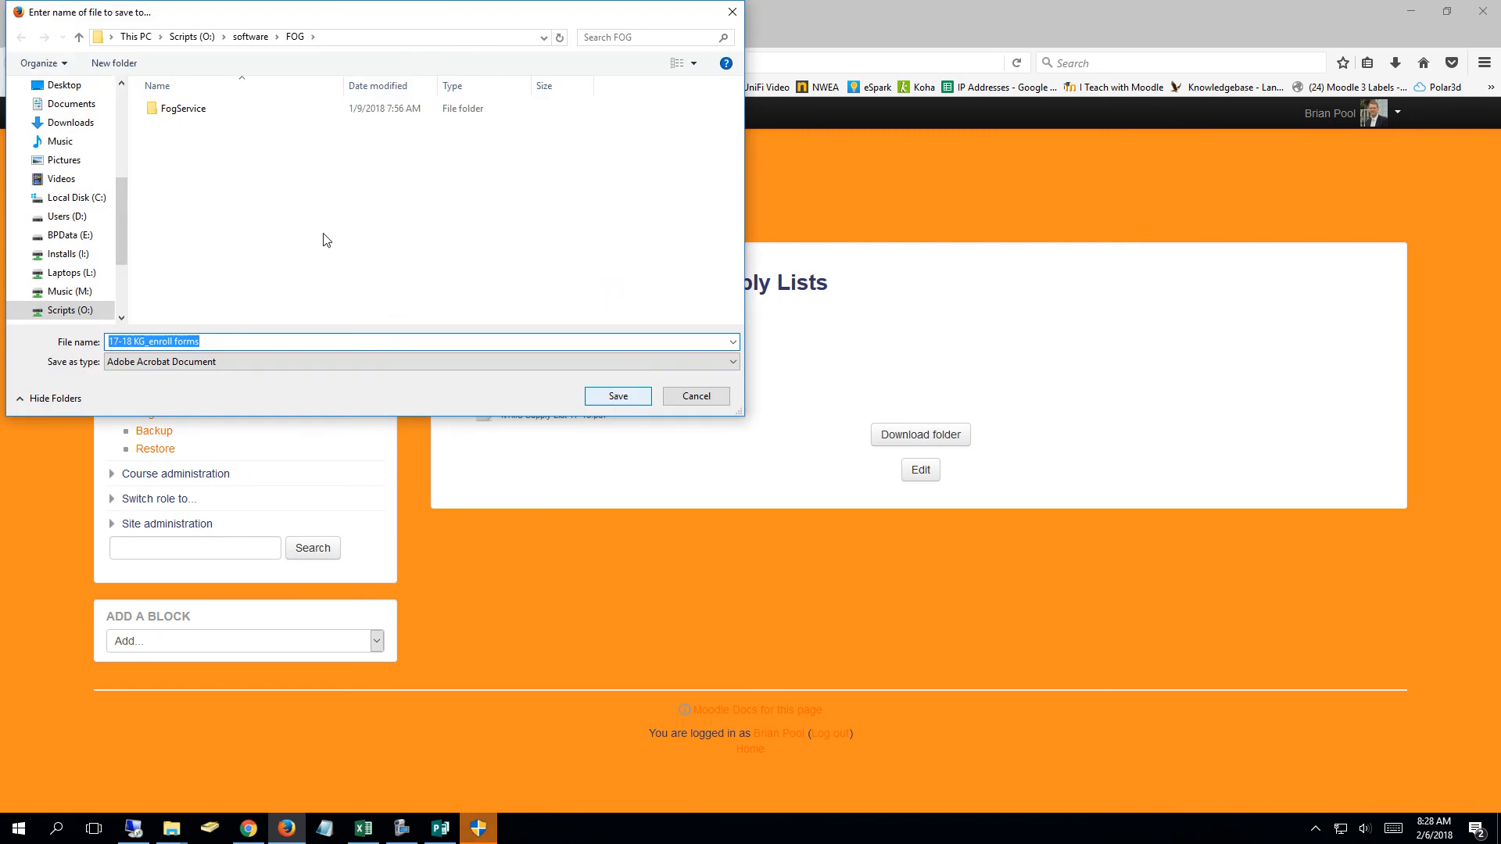
pyautogui.click(64, 85)
pyautogui.click(176, 122)
pyautogui.doubleClick(176, 122)
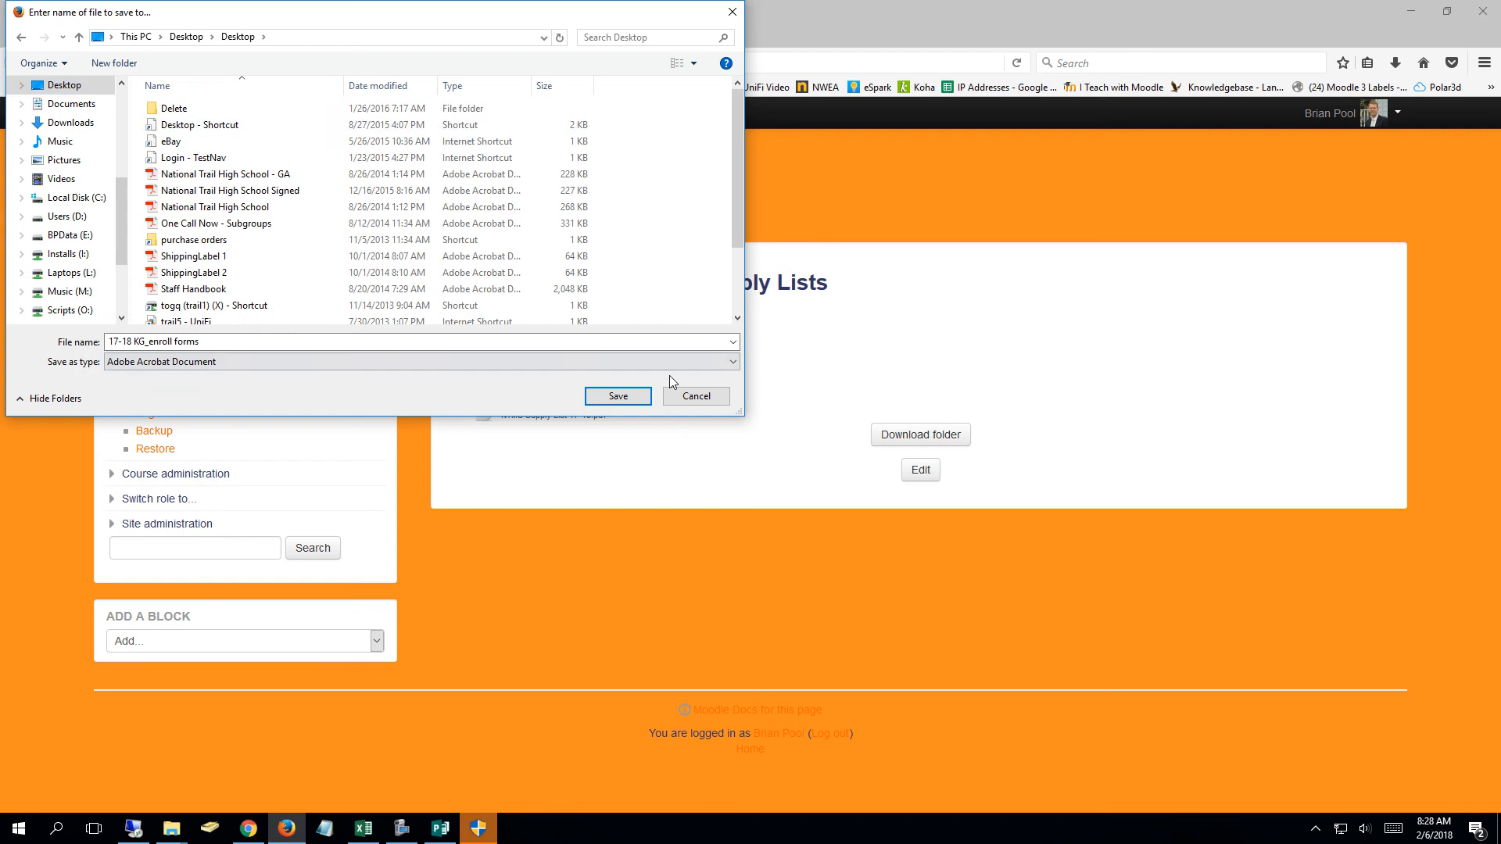
pyautogui.doubleClick(172, 109)
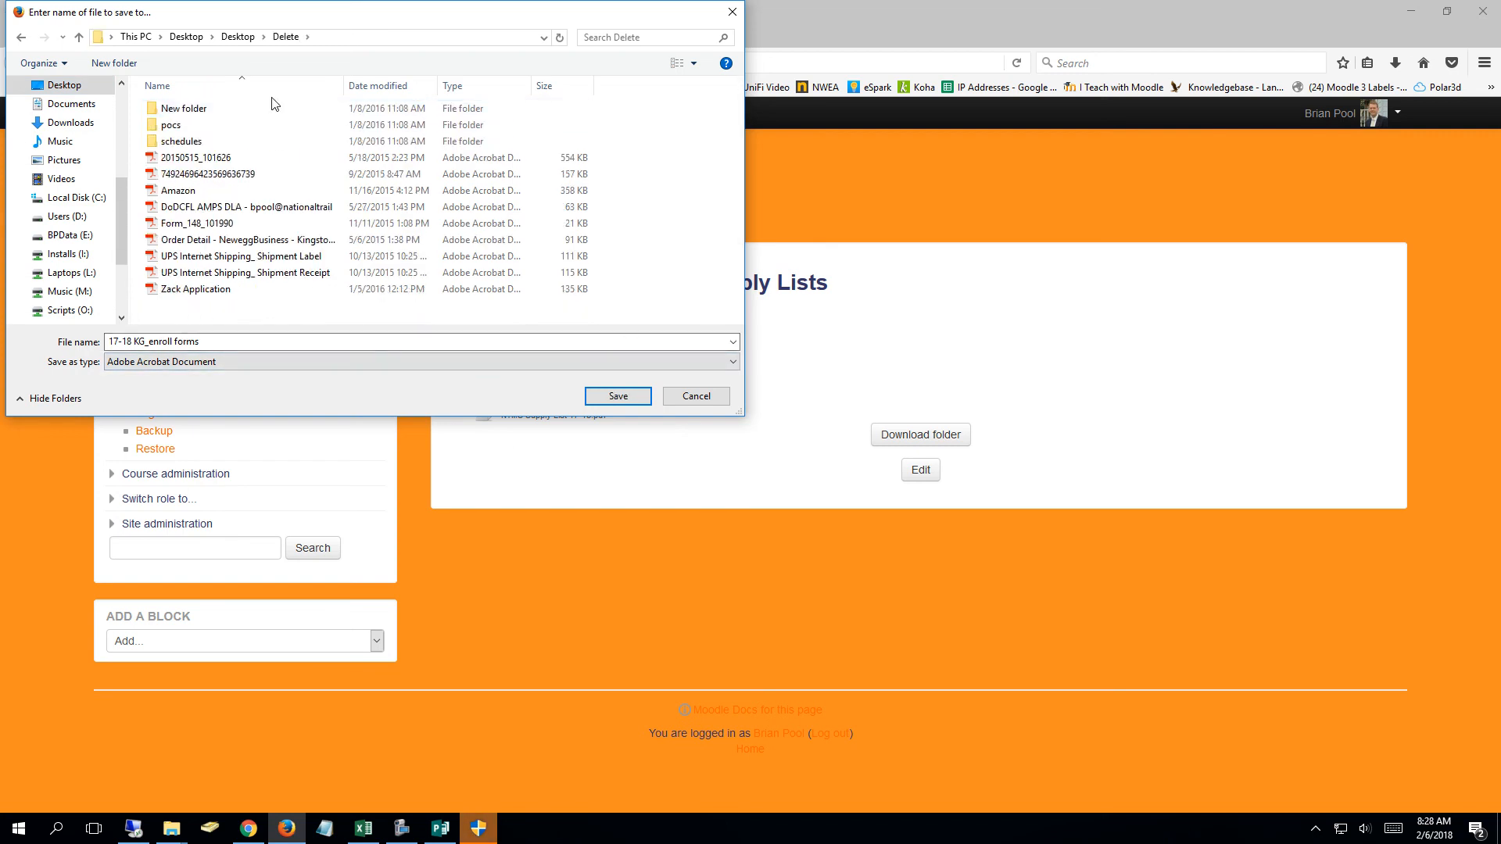
pyautogui.click(187, 38)
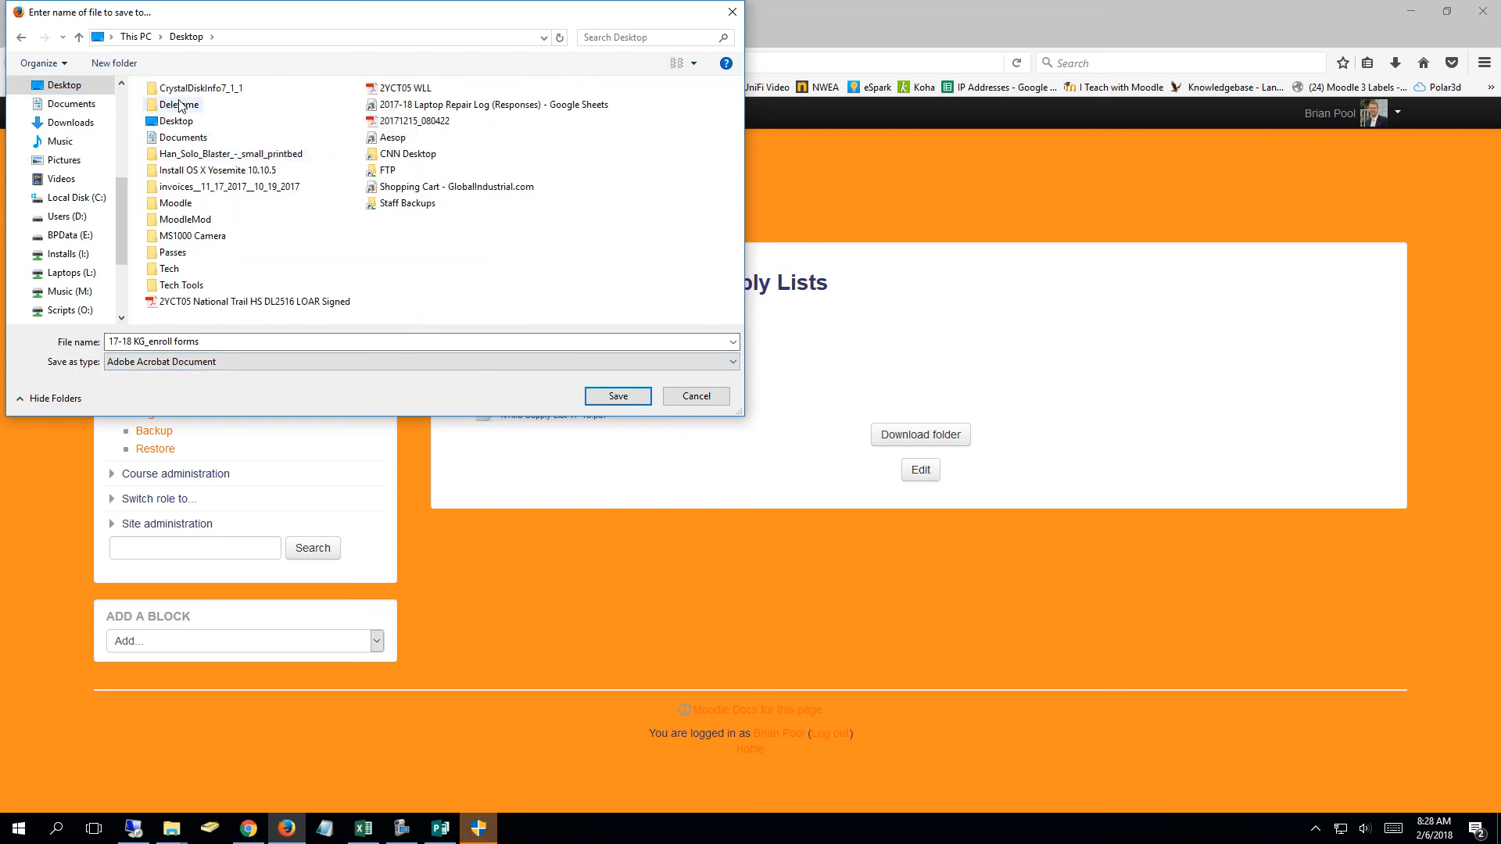
pyautogui.doubleClick(180, 105)
pyautogui.click(625, 396)
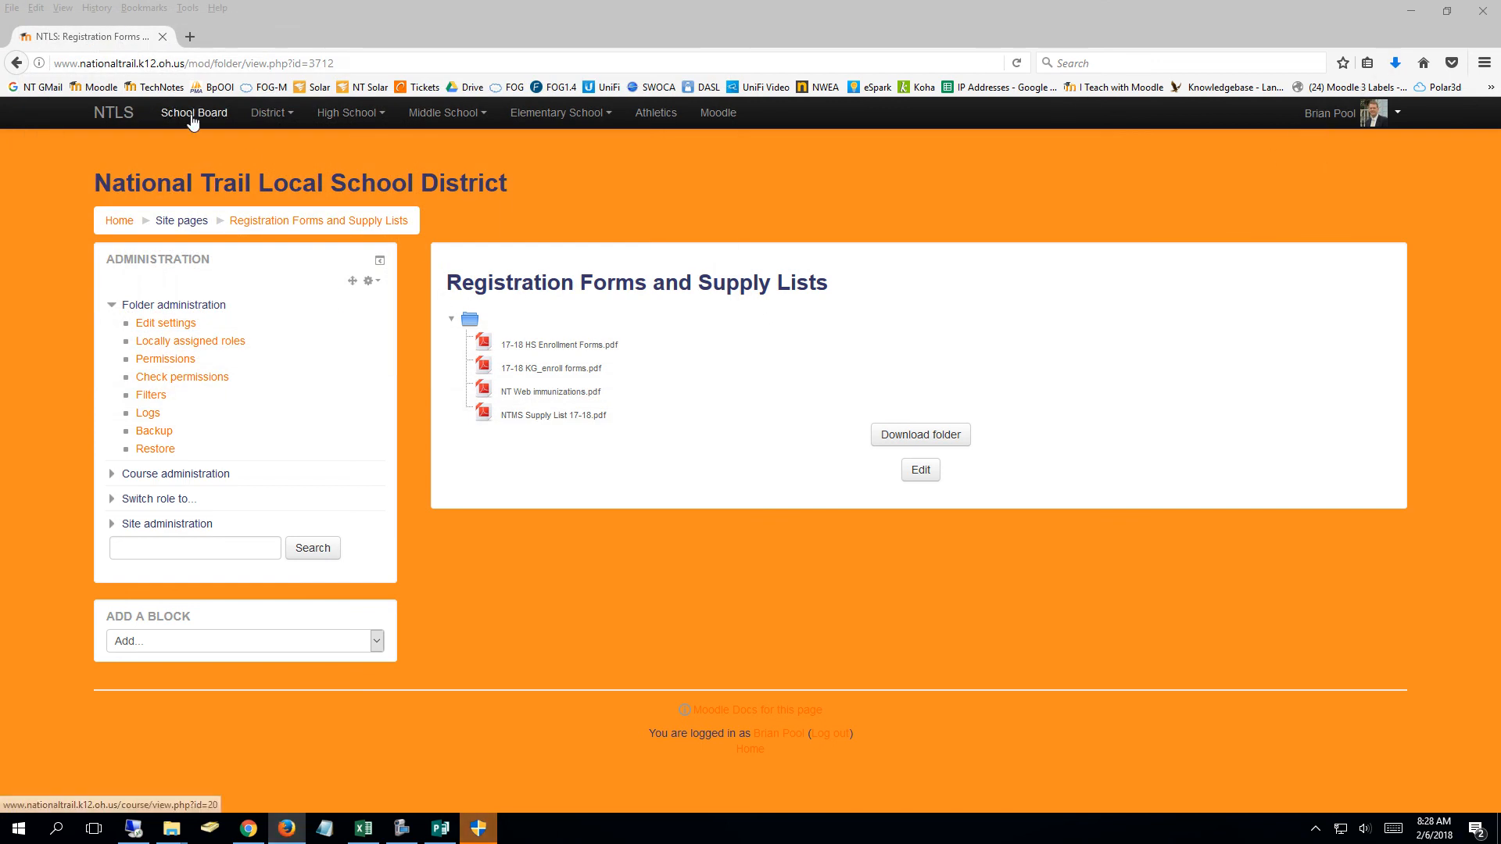
# Return to the site's home page and add a new File resource to the section containing the poster.
pyautogui.click(119, 221)
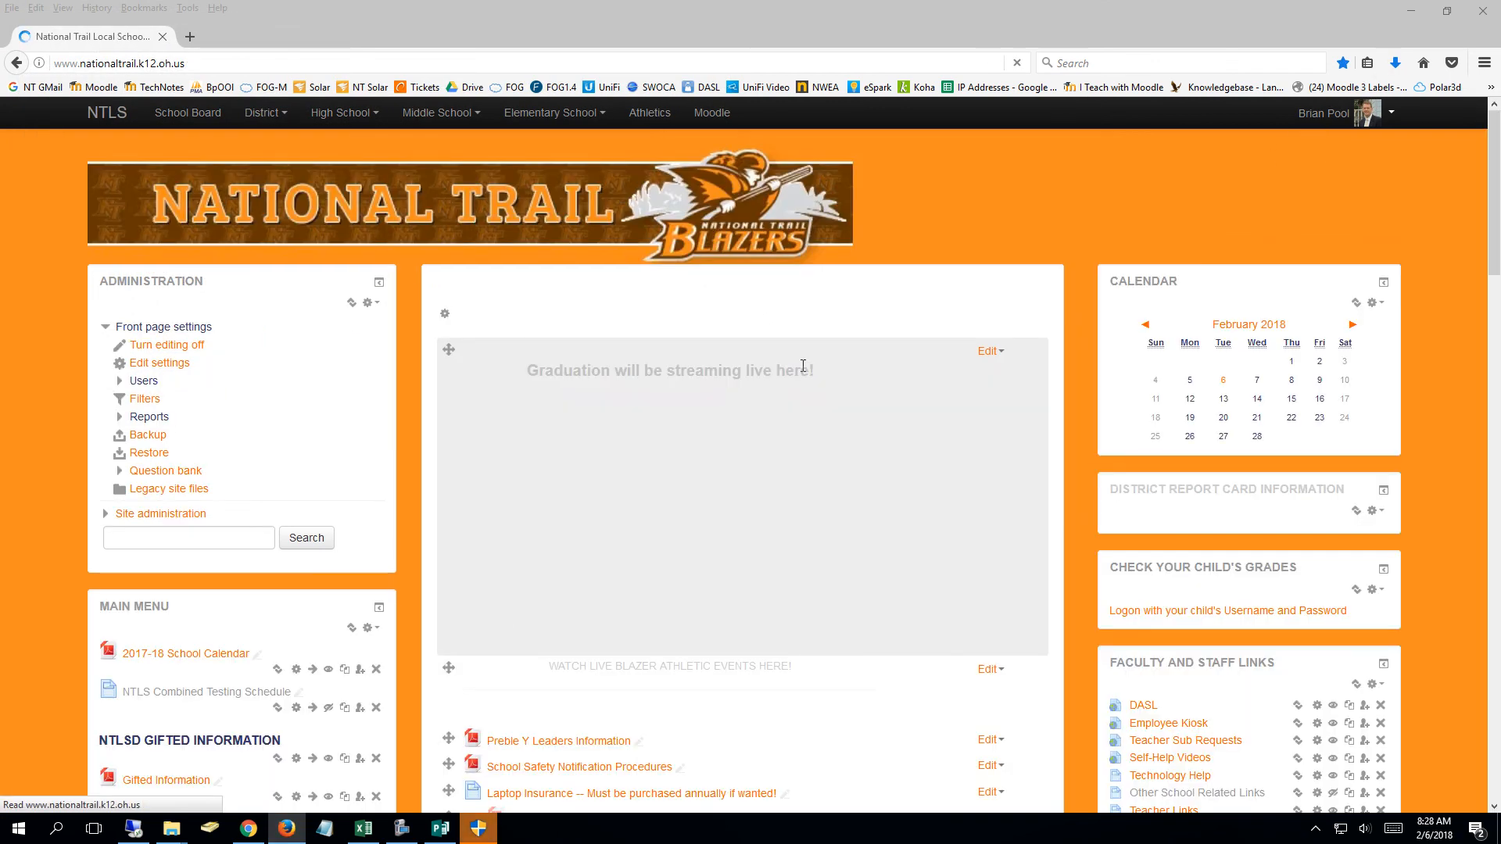
pyautogui.scroll(-12, 1016, 353)
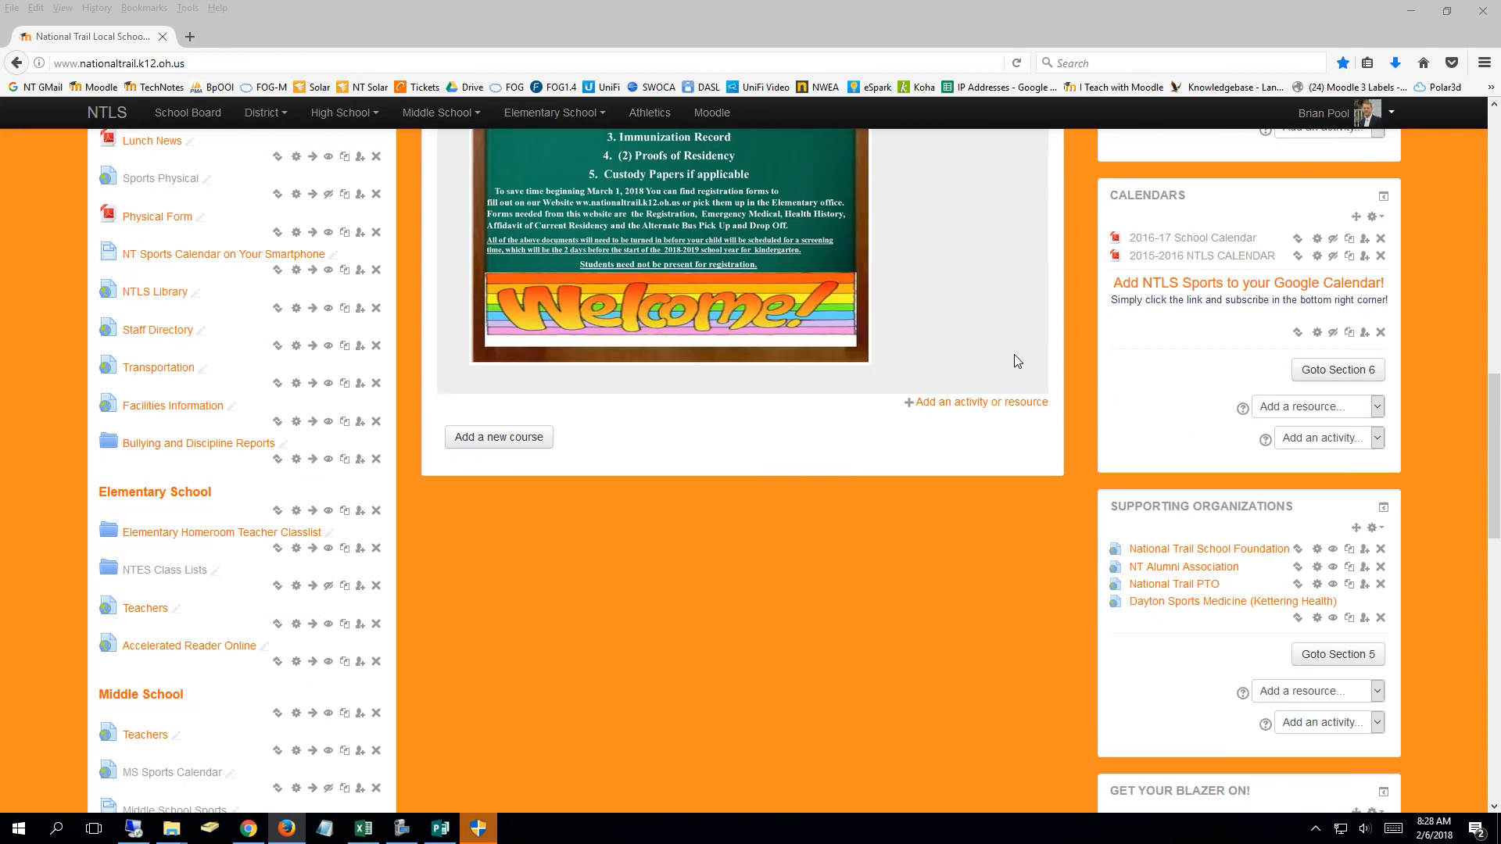
pyautogui.click(987, 406)
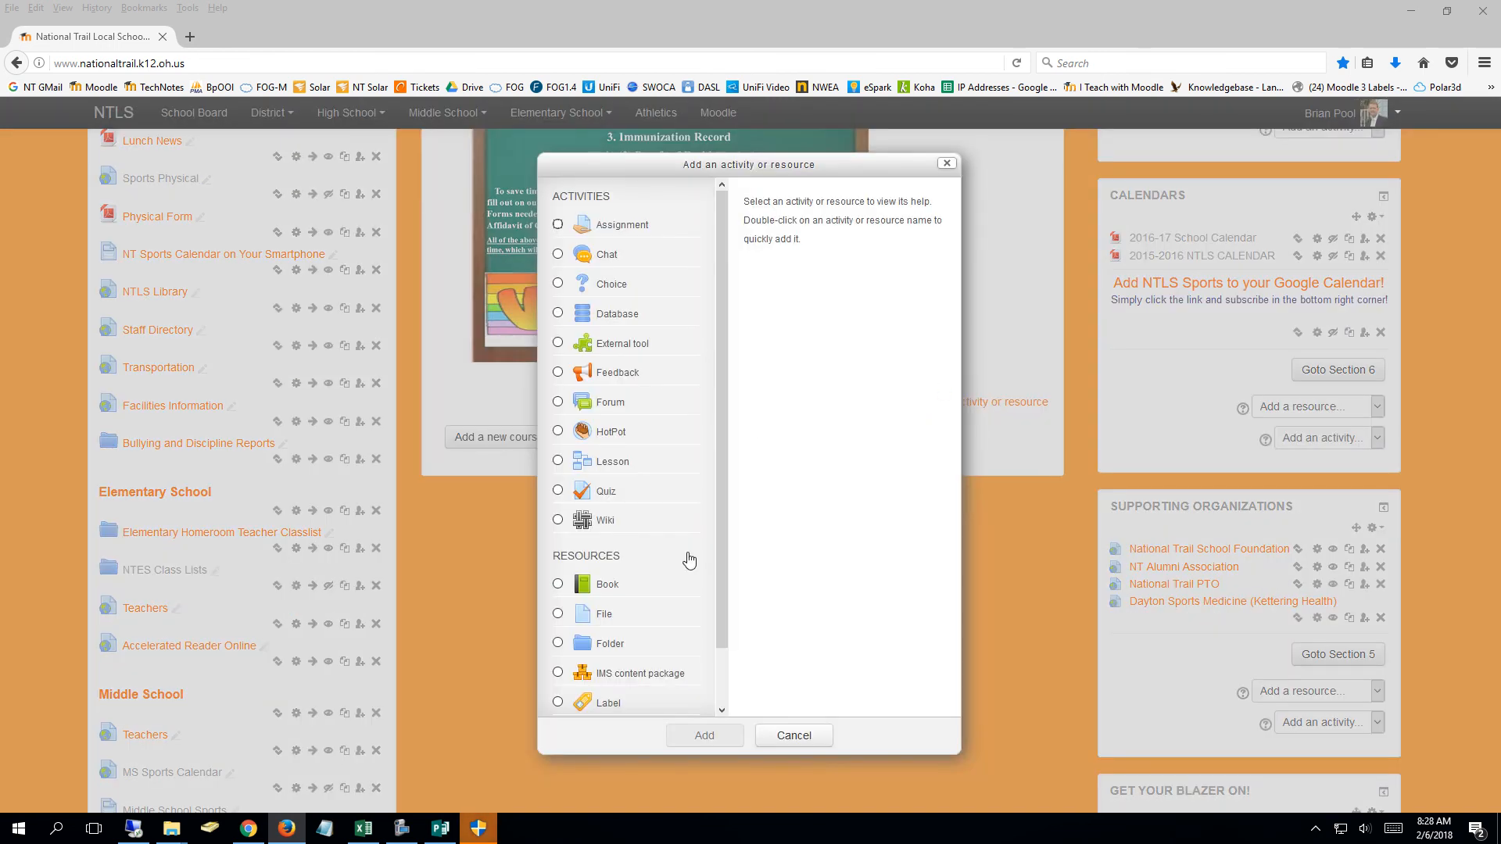
pyautogui.scroll(-2, 723, 556)
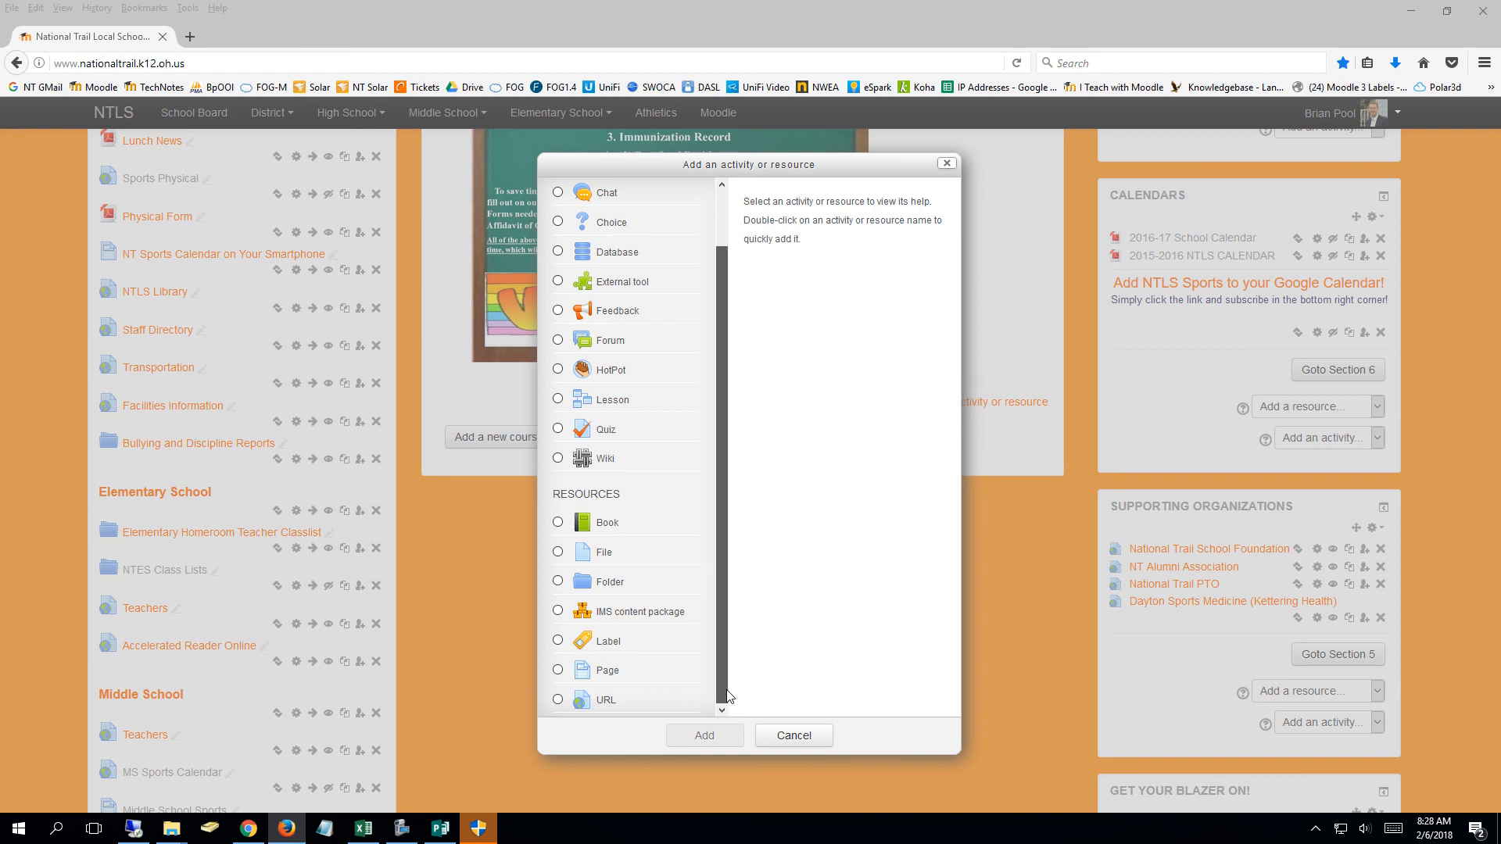
pyautogui.click(558, 553)
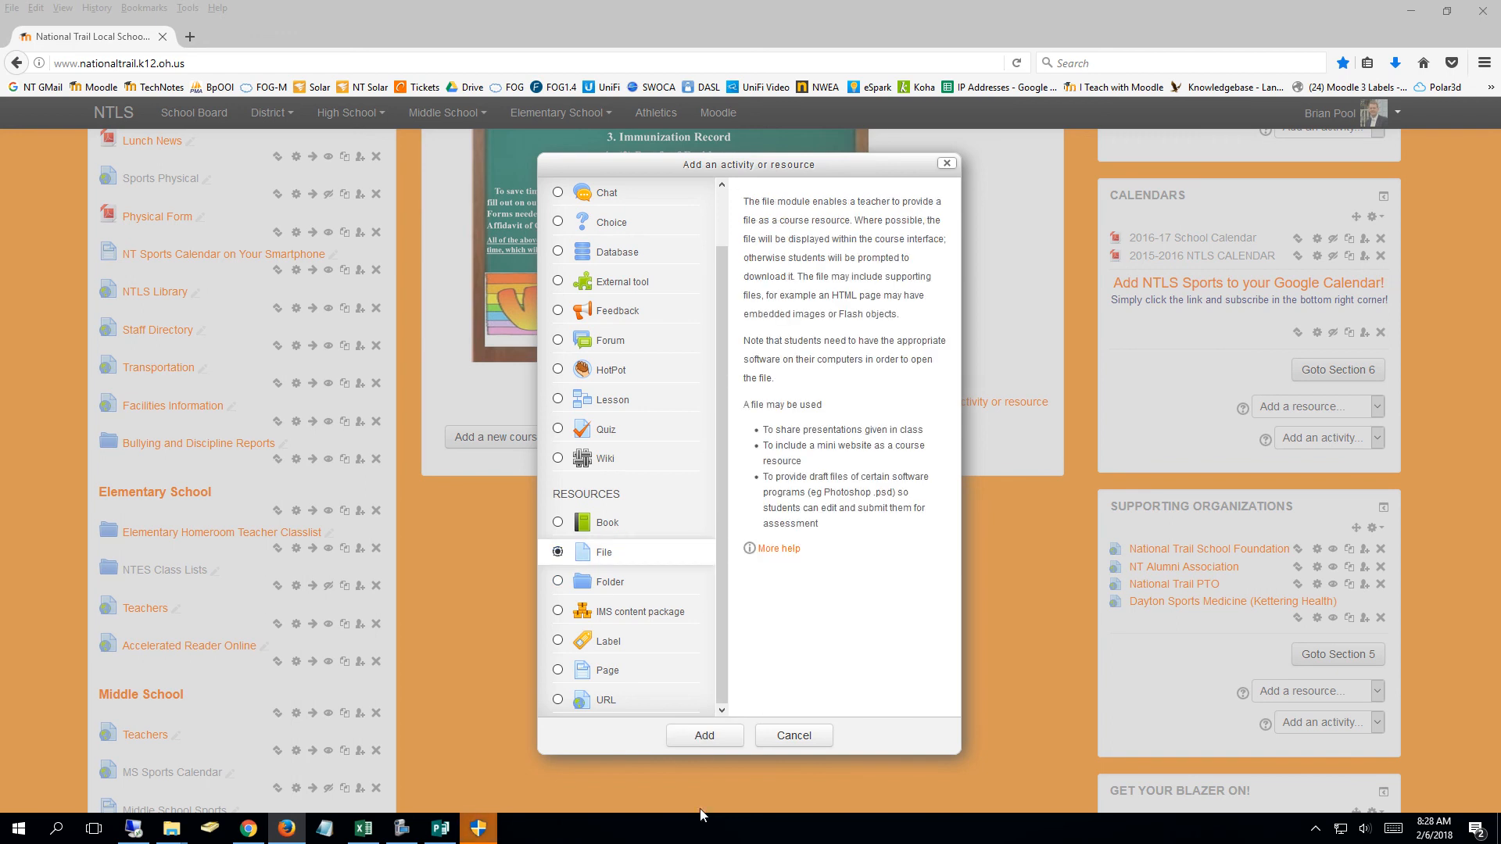
pyautogui.click(694, 744)
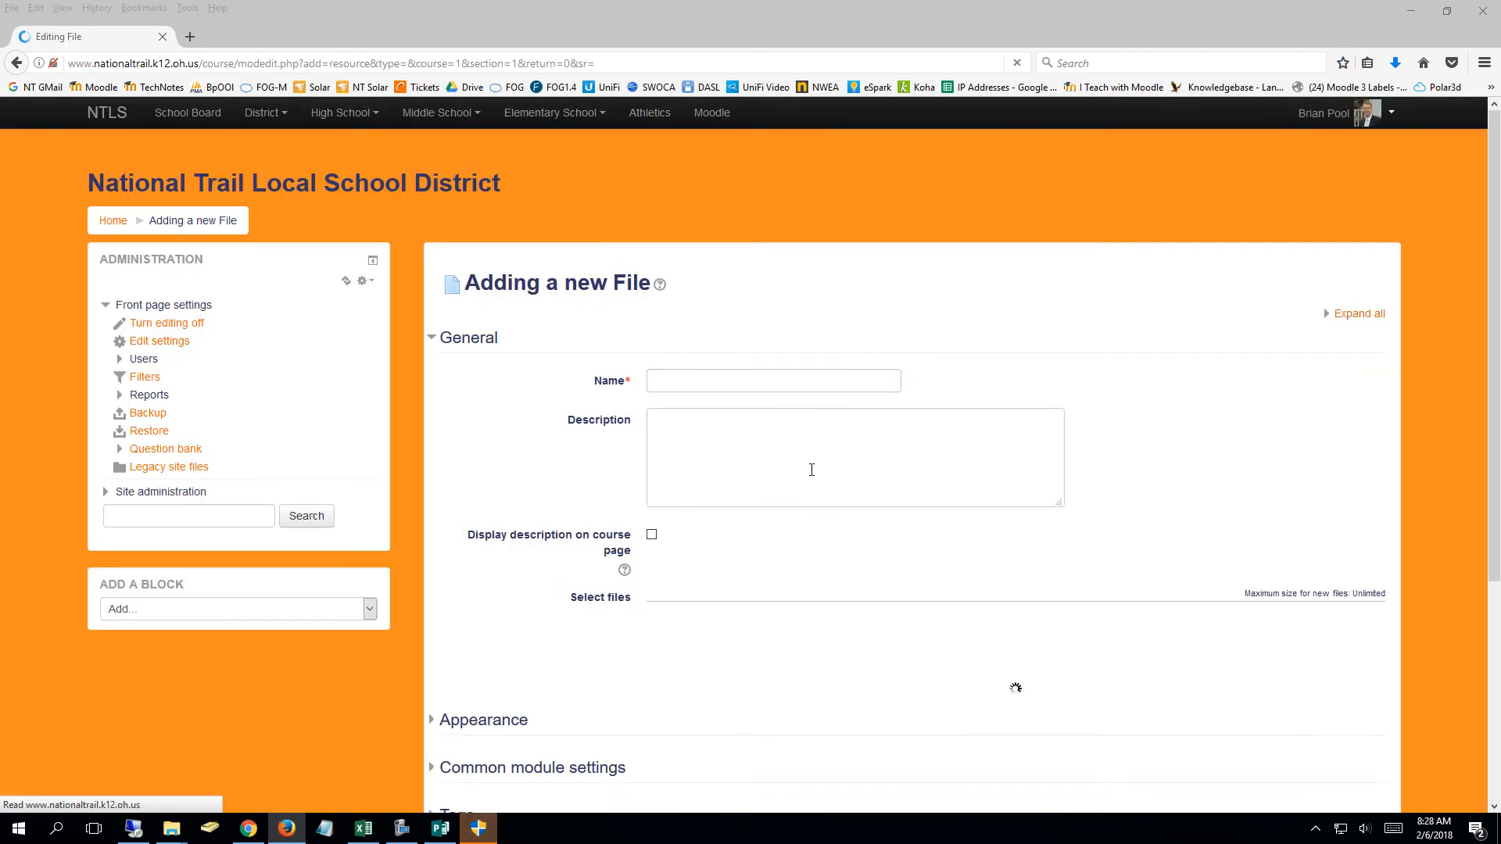
# Name the new file resource KG Registration Form.
pyautogui.click(719, 383)
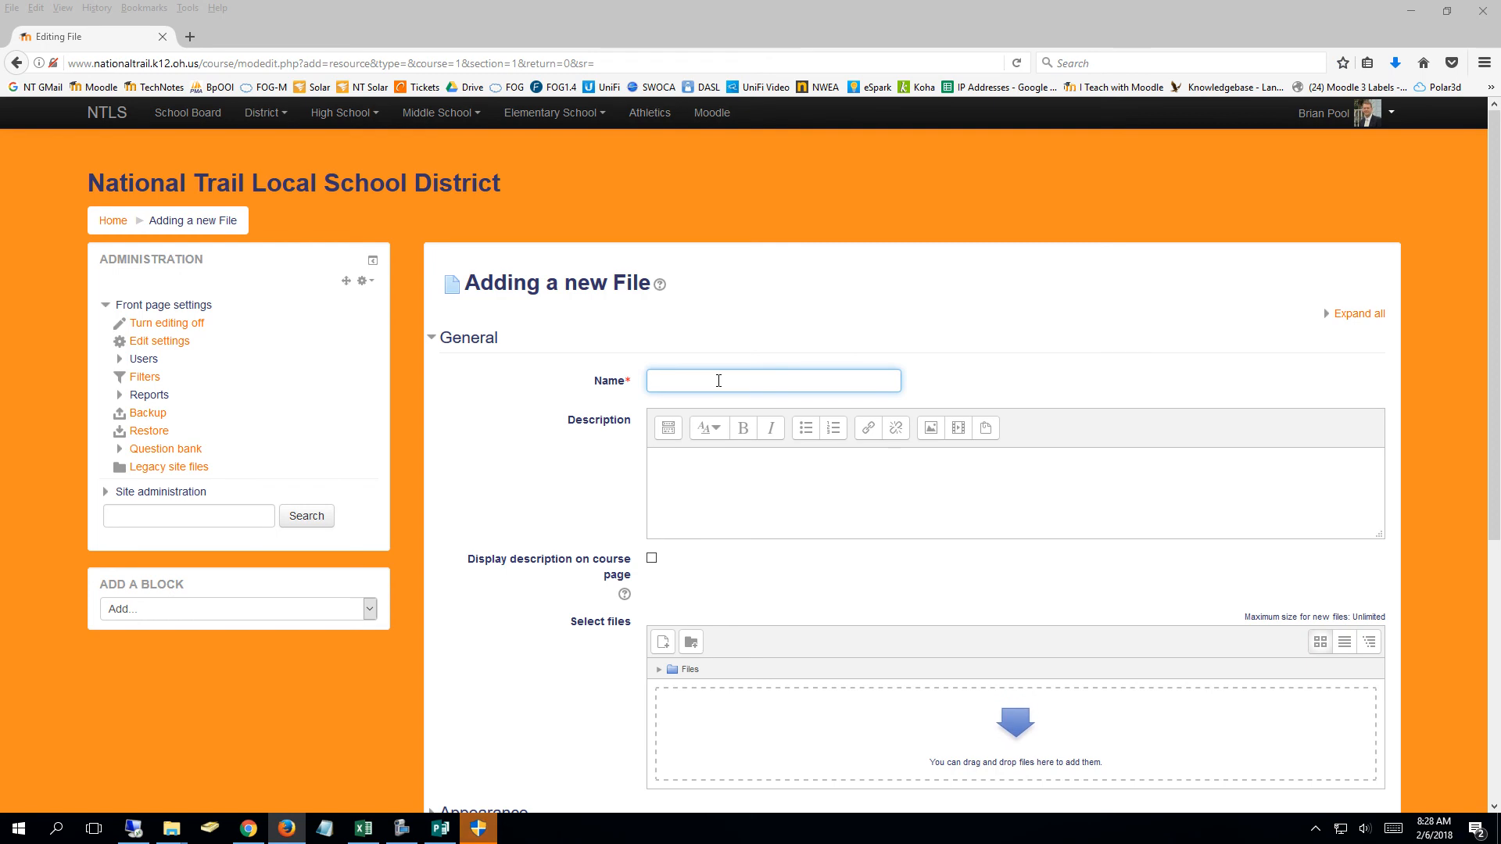
pyautogui.write('KG Registra')
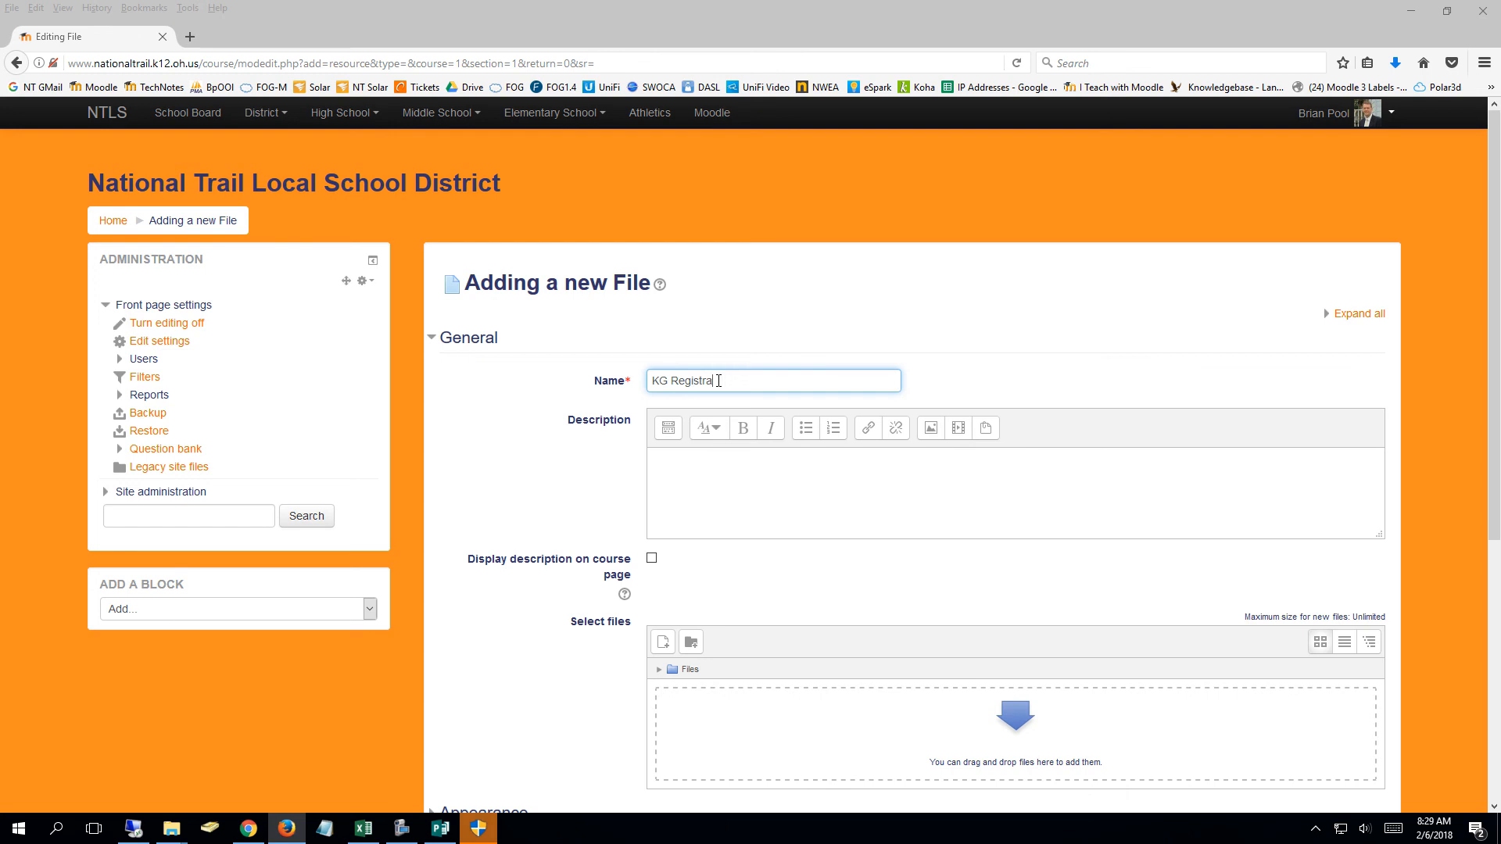
pyautogui.write('tion Form')
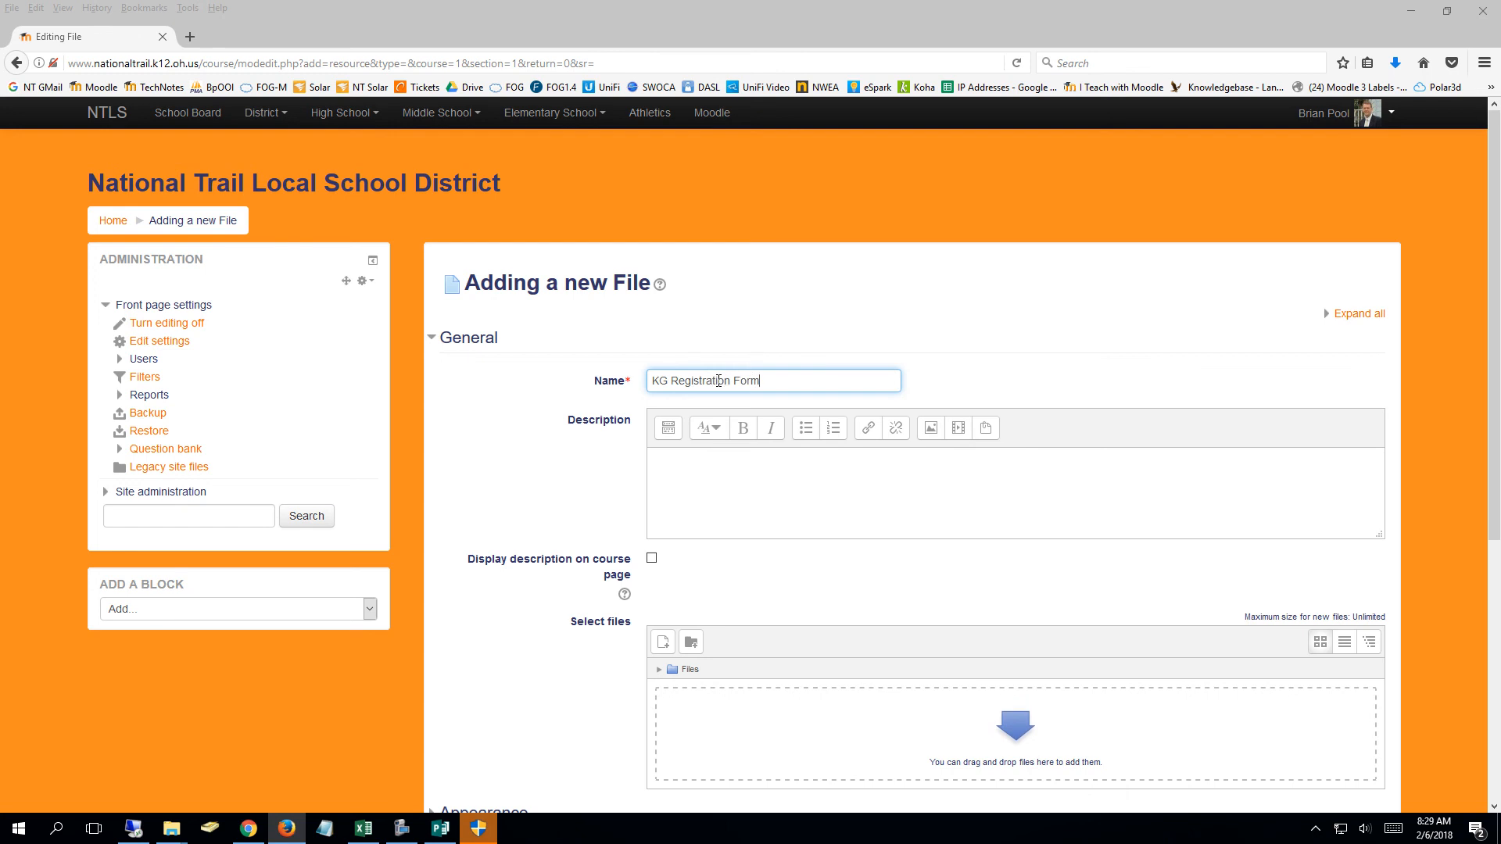
# Upload the 17-18 KG_enroll forms PDF from the Deleteme folder to the file resource and save it to the front page.
pyautogui.scroll(-3, 994, 558)
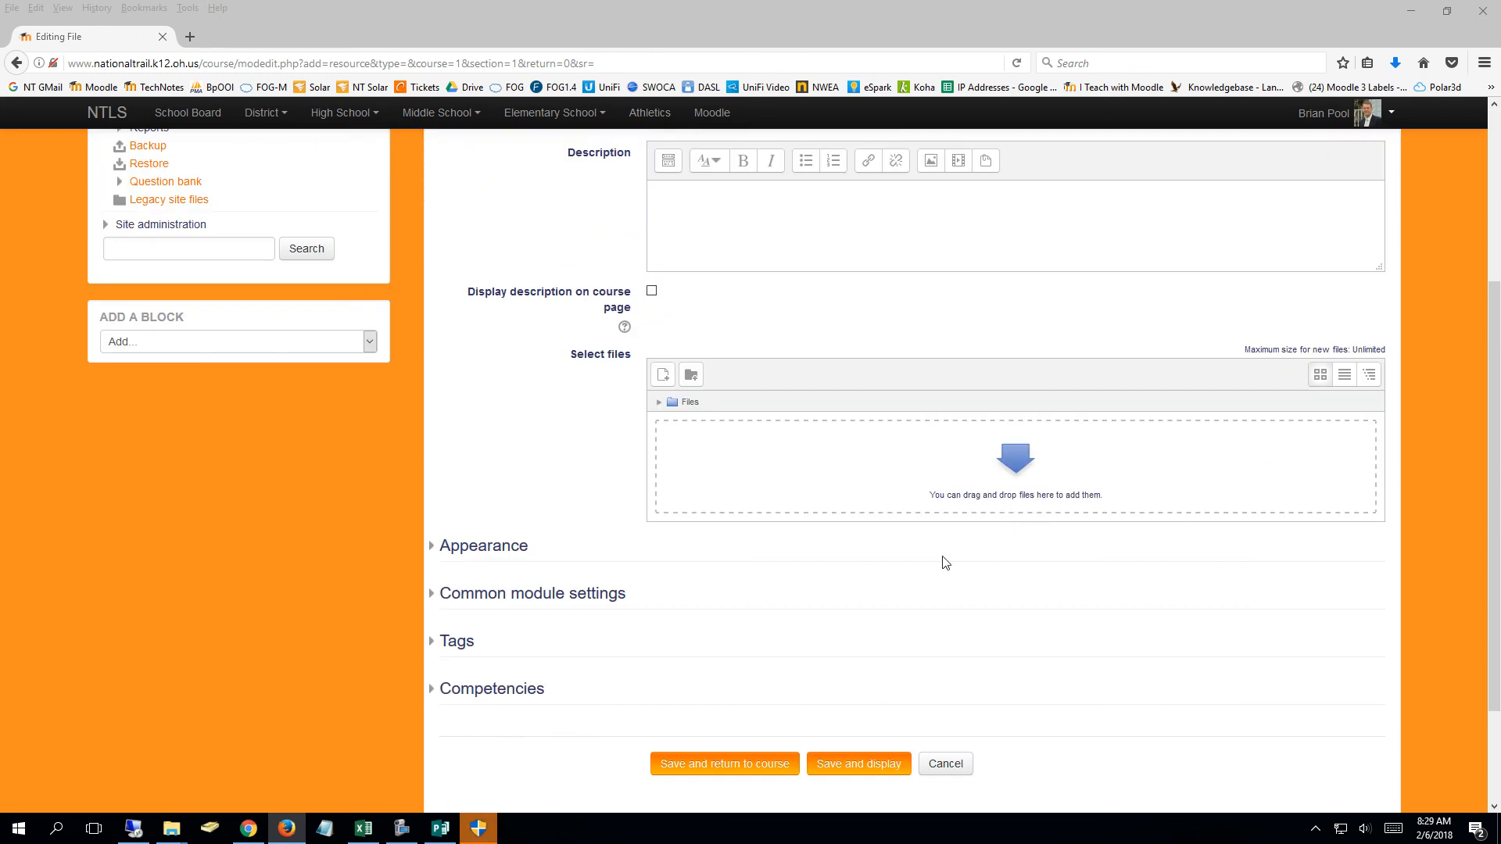
pyautogui.moveTo(175, 830)
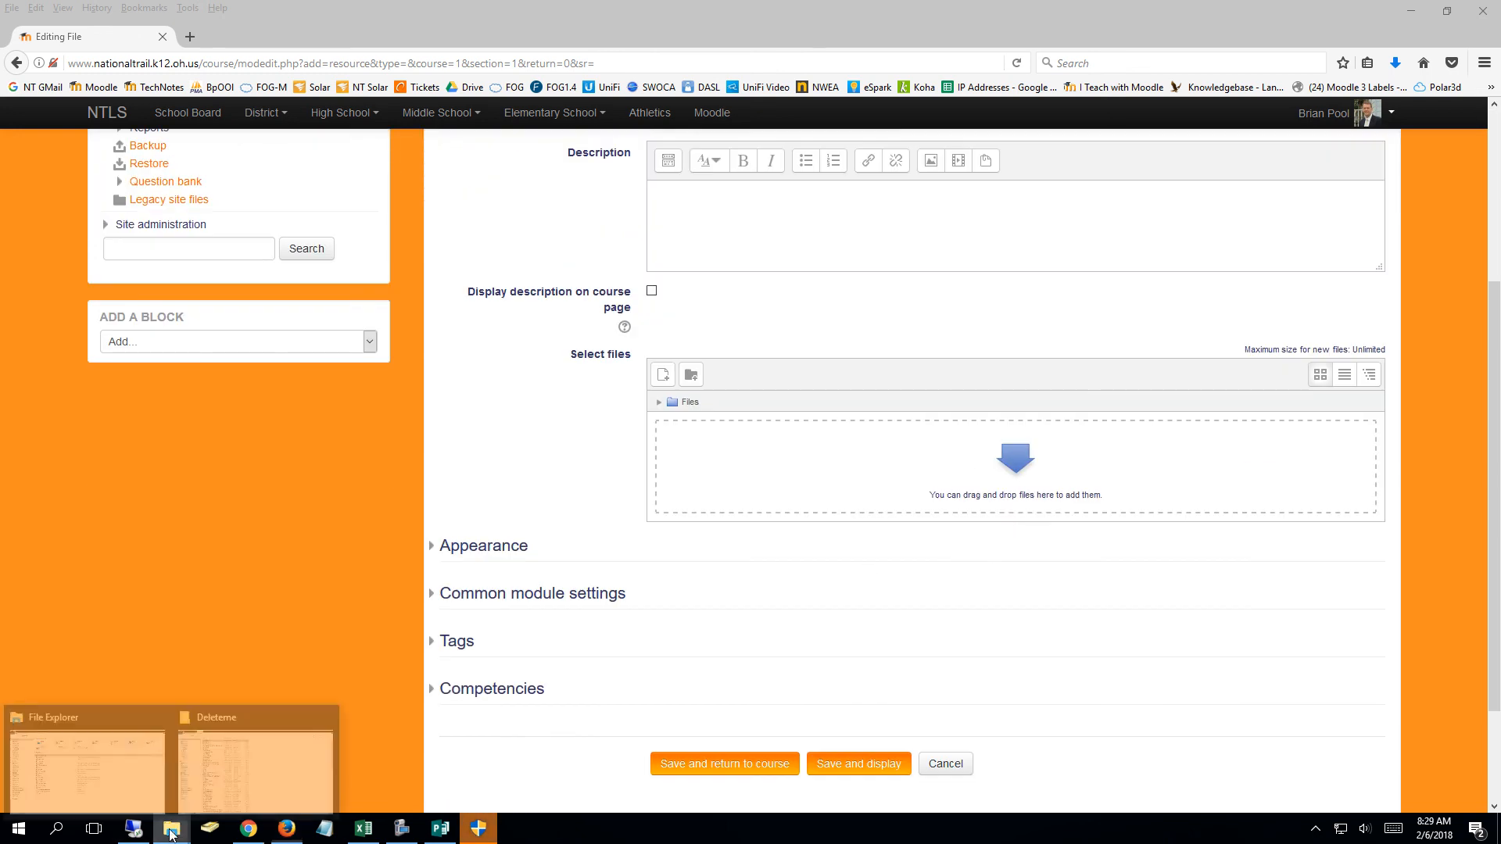
pyautogui.click(258, 738)
pyautogui.click(1447, 11)
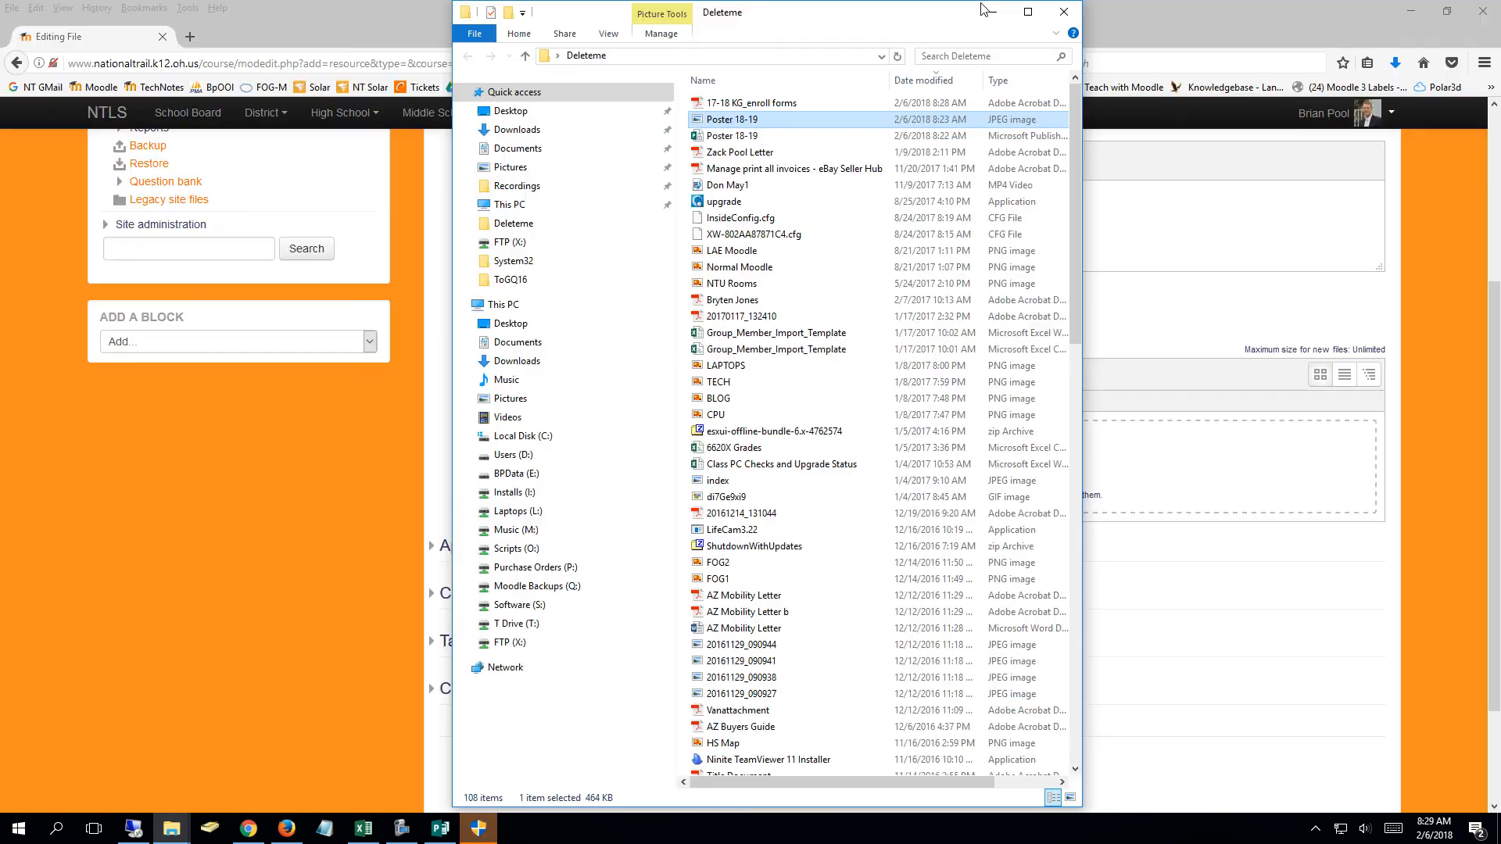
pyautogui.moveTo(820, 6); pyautogui.dragTo(318, 27)
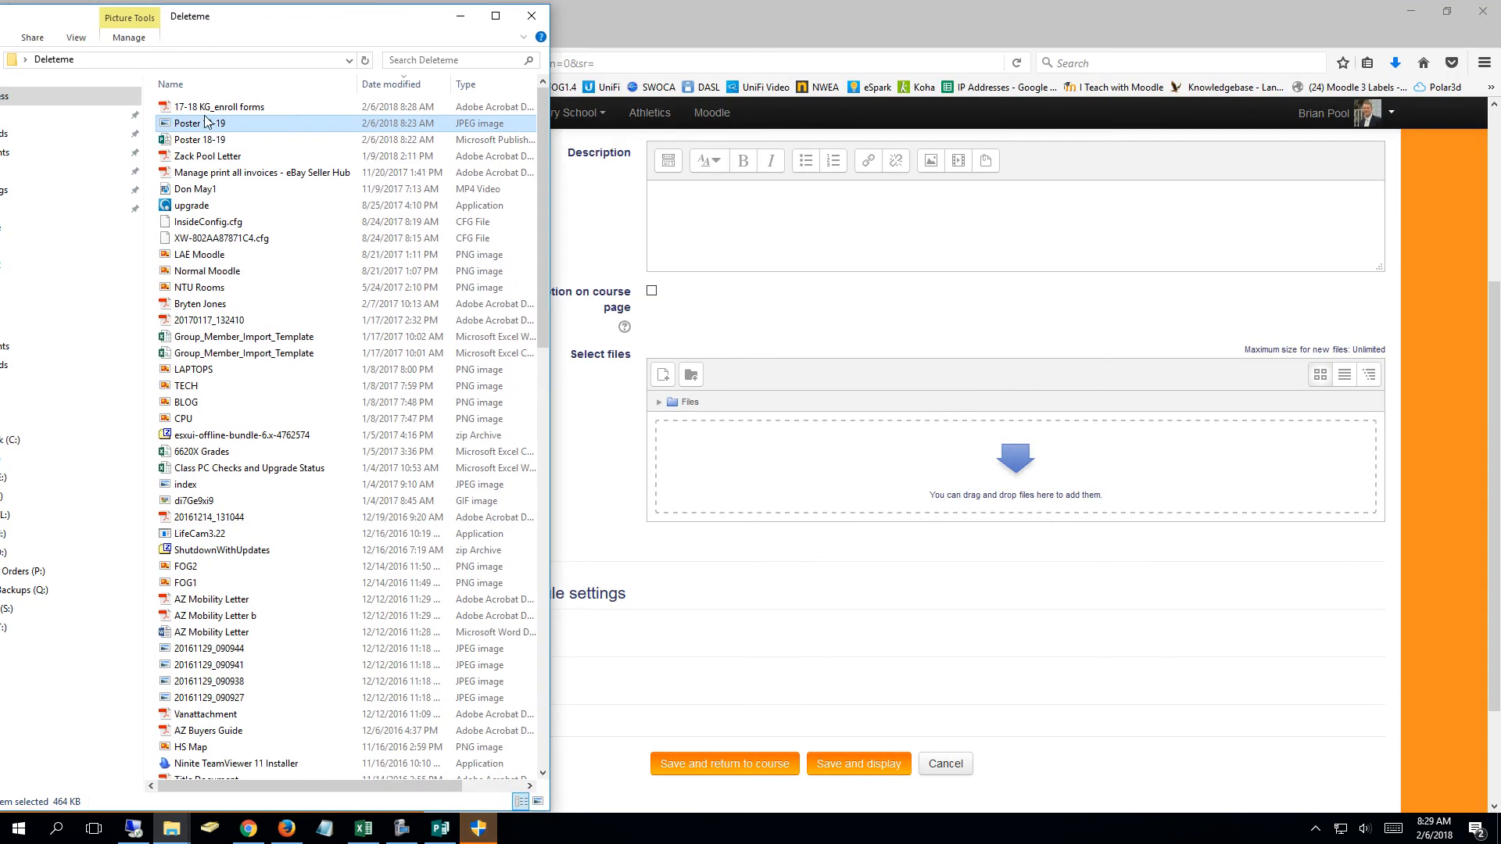
pyautogui.moveTo(205, 110); pyautogui.dragTo(847, 453)
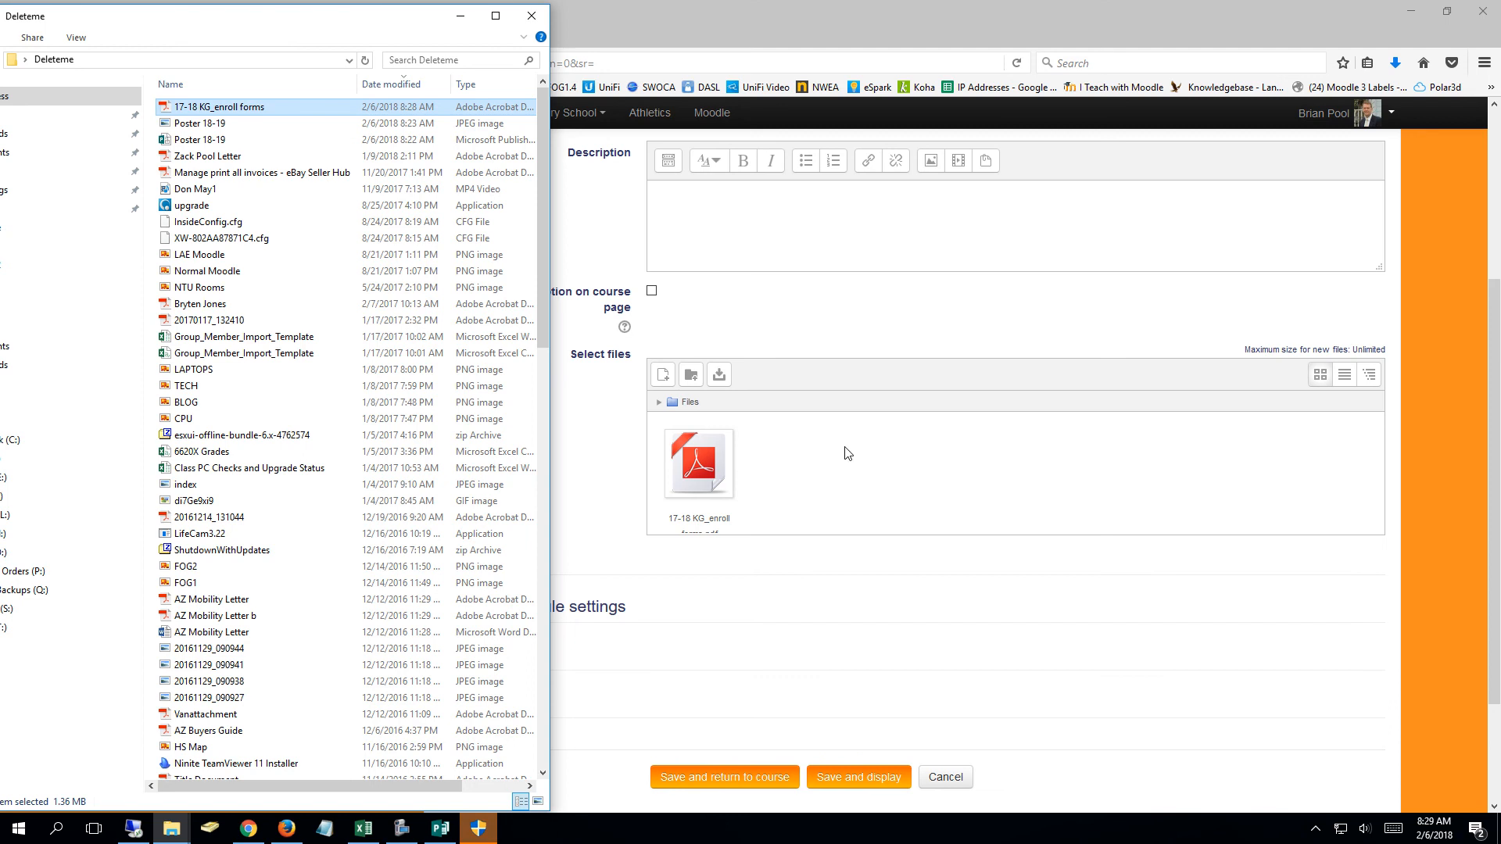
pyautogui.click(764, 777)
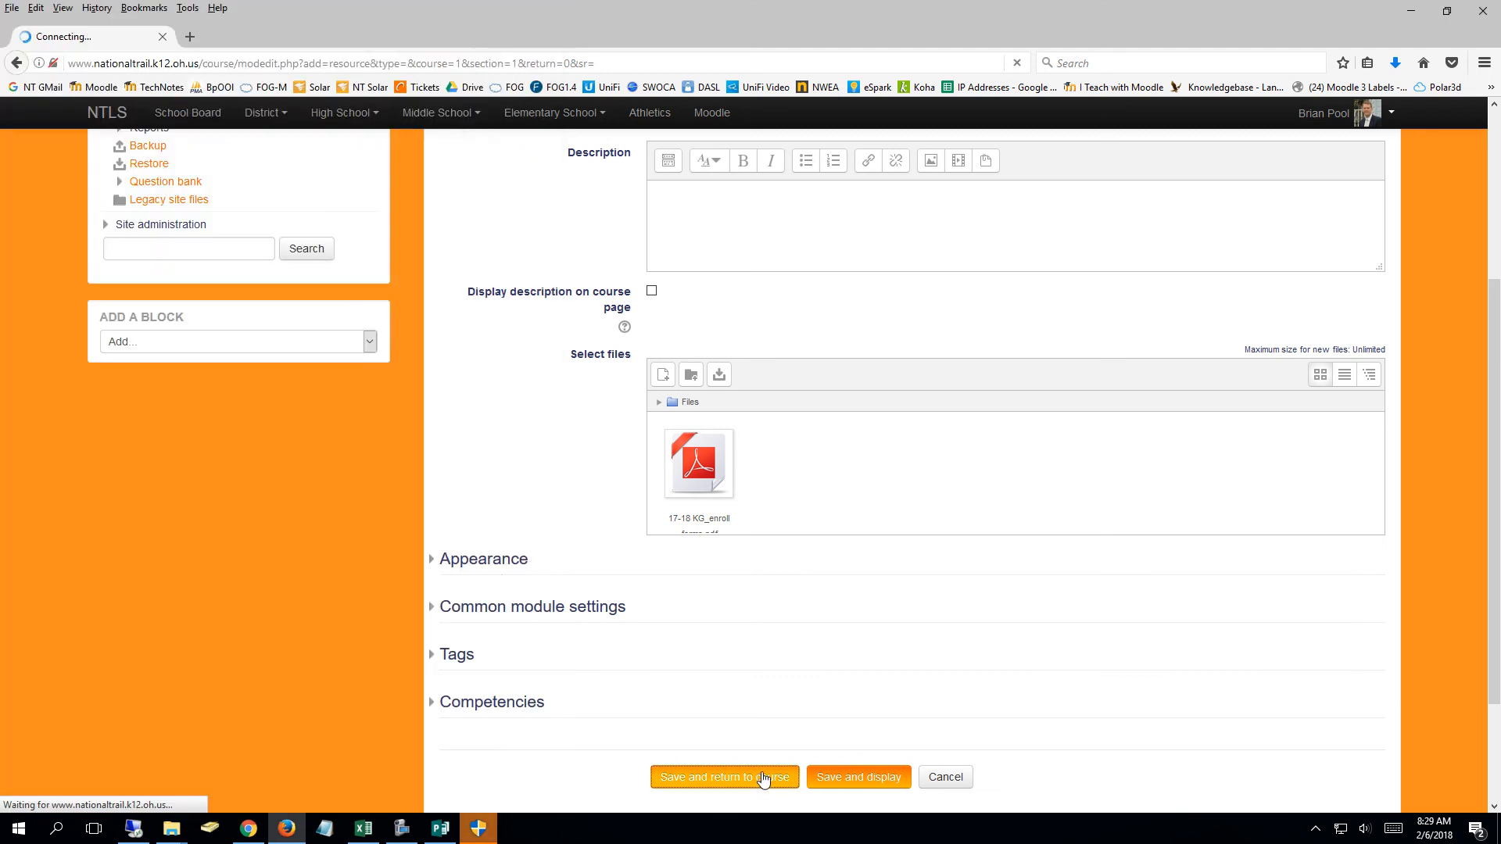
# Find the KG Registration Form link beneath the poster, open it to test it, and return to the front page.
pyautogui.scroll(-15, 860, 469)
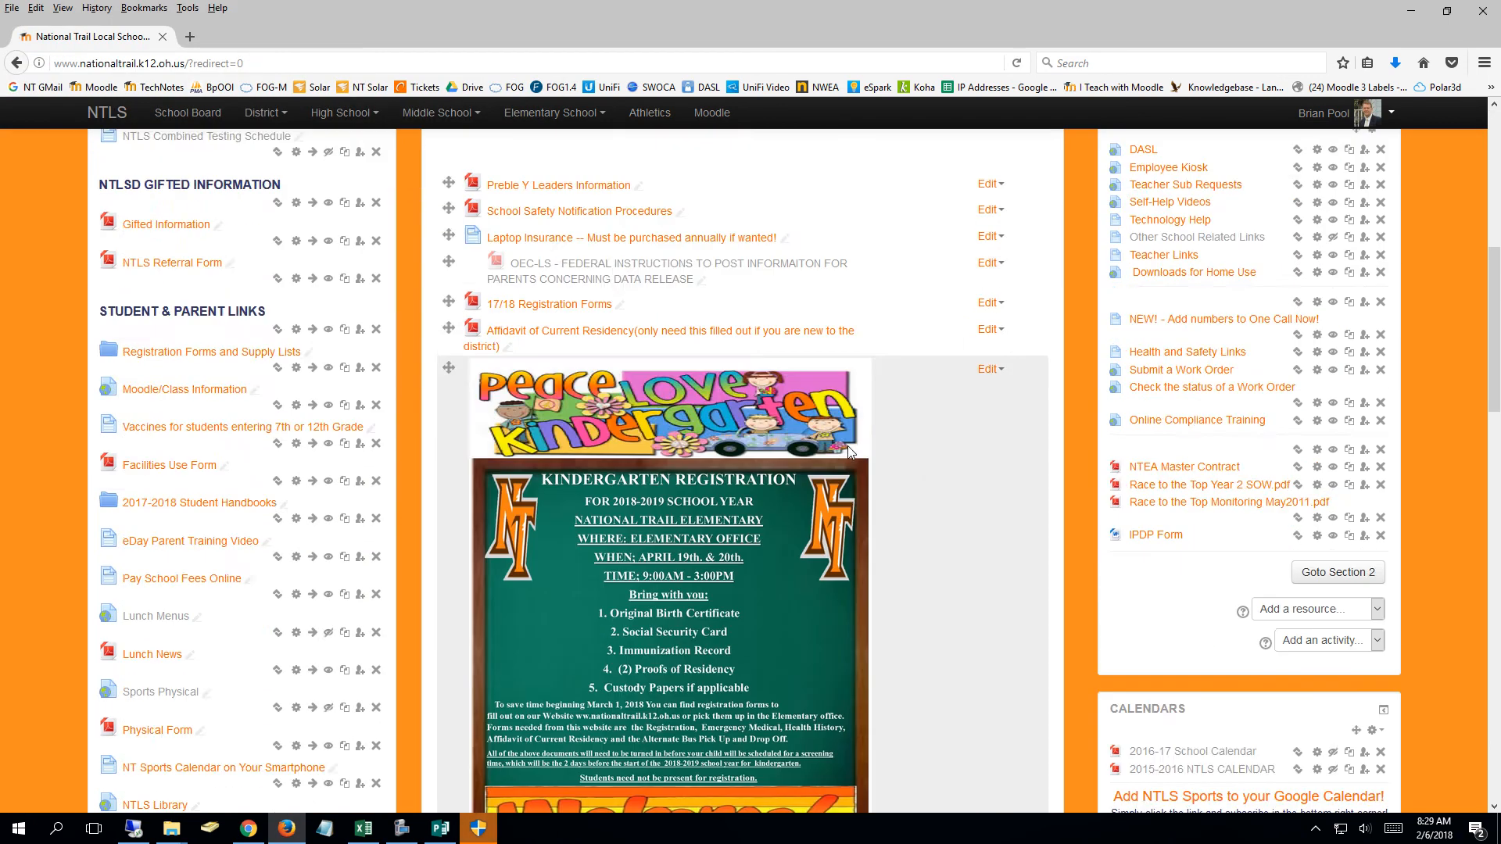
pyautogui.scroll(2, 850, 452)
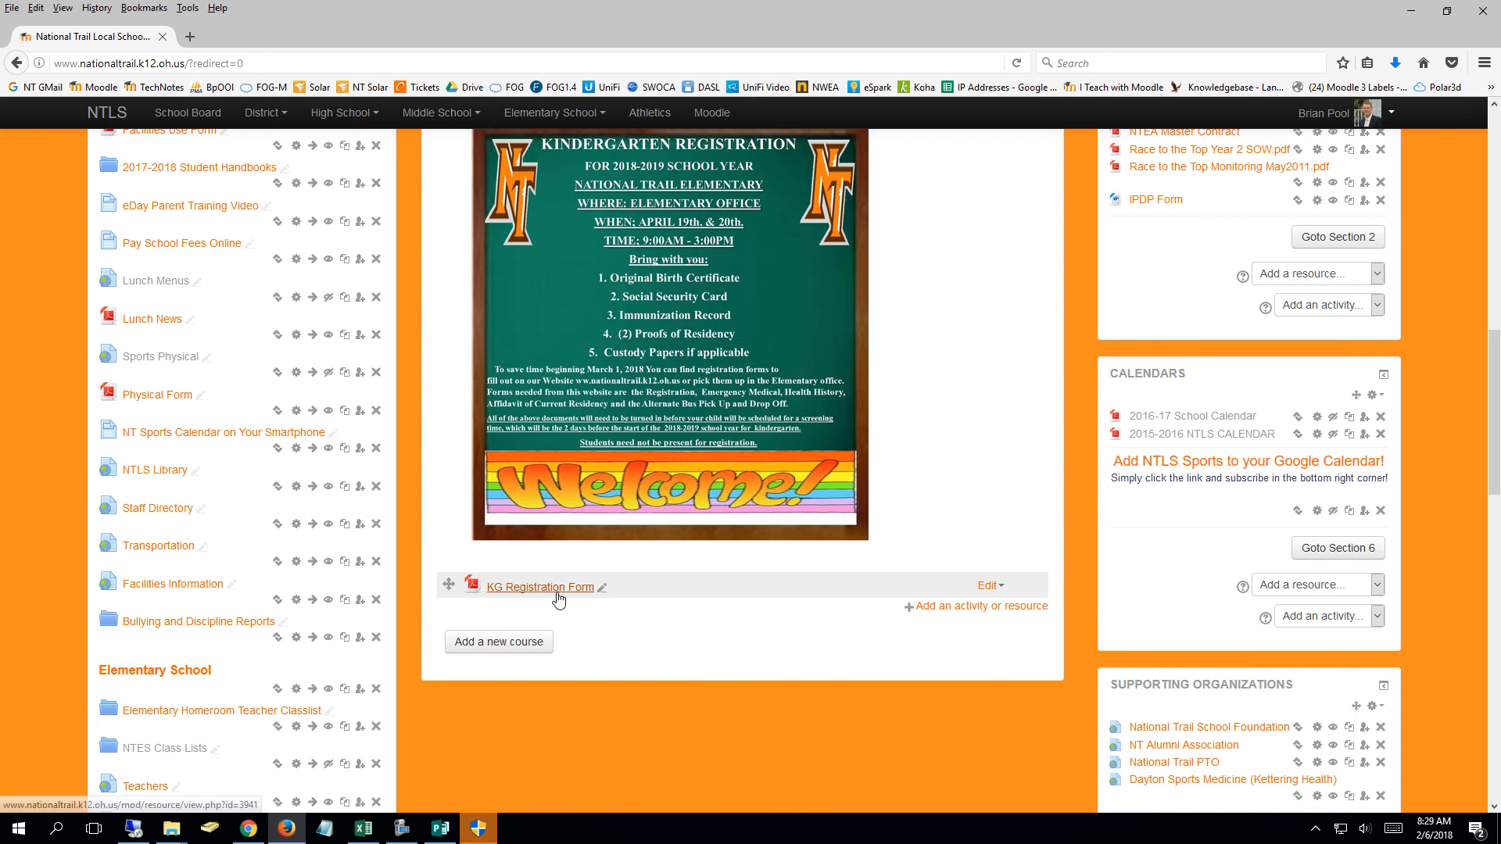
pyautogui.click(560, 594)
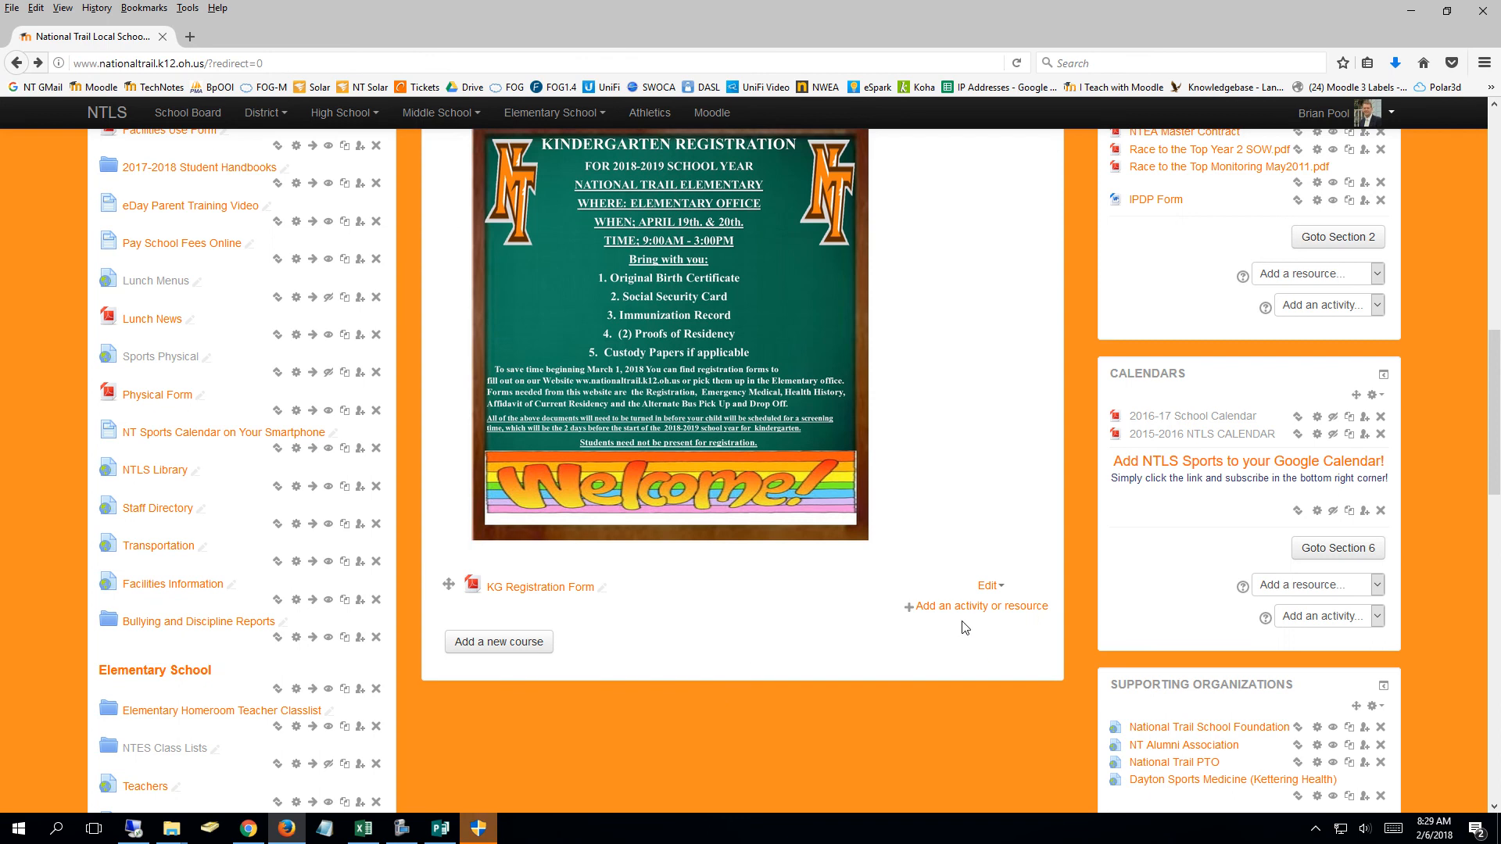
# Delete the KG Registration Form resource from the front page and confirm the deletion.
pyautogui.click(990, 586)
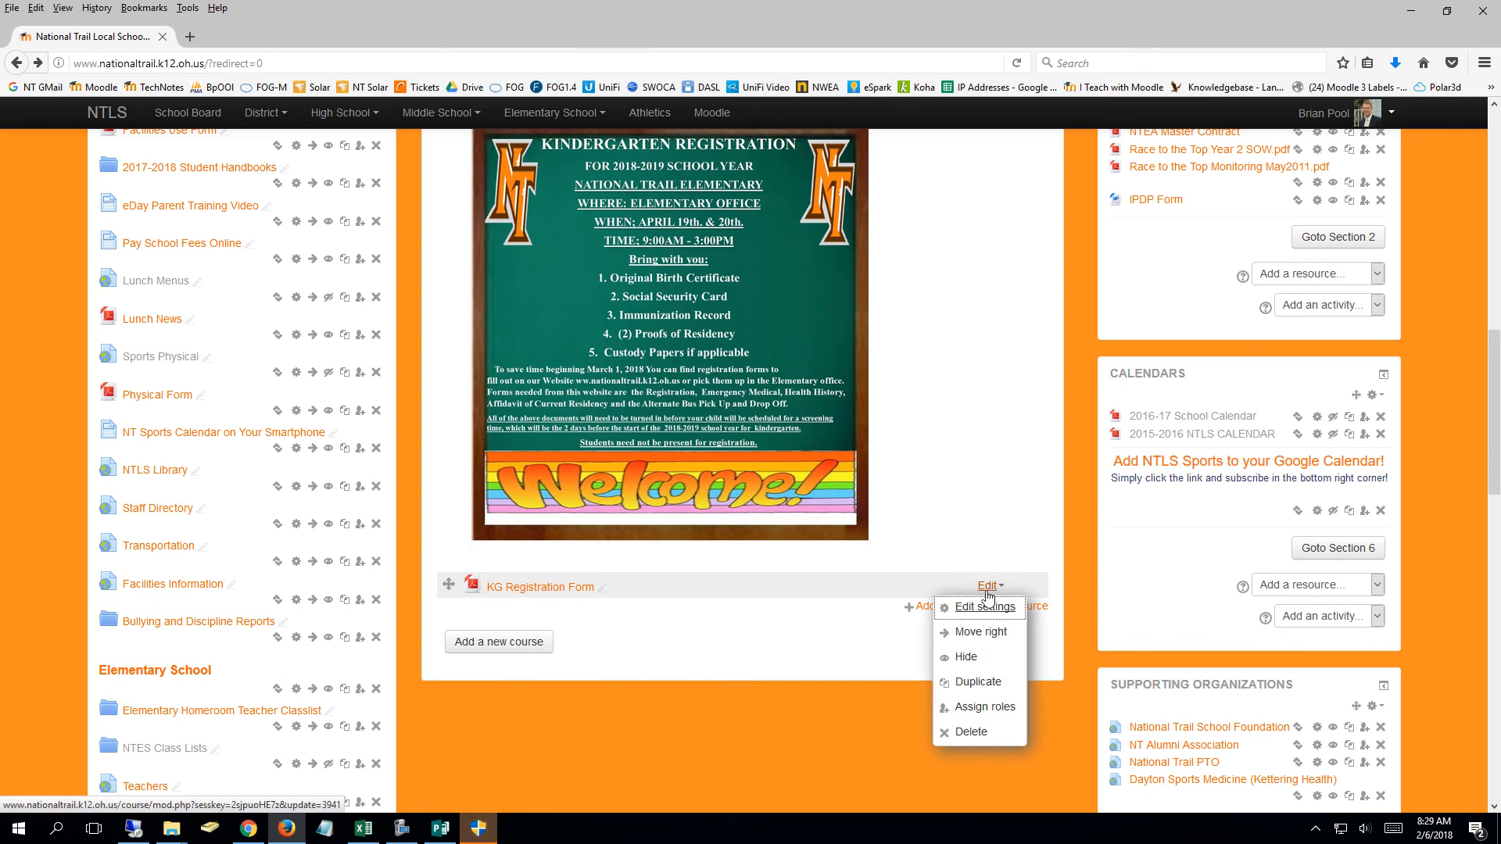
pyautogui.click(977, 735)
pyautogui.click(718, 540)
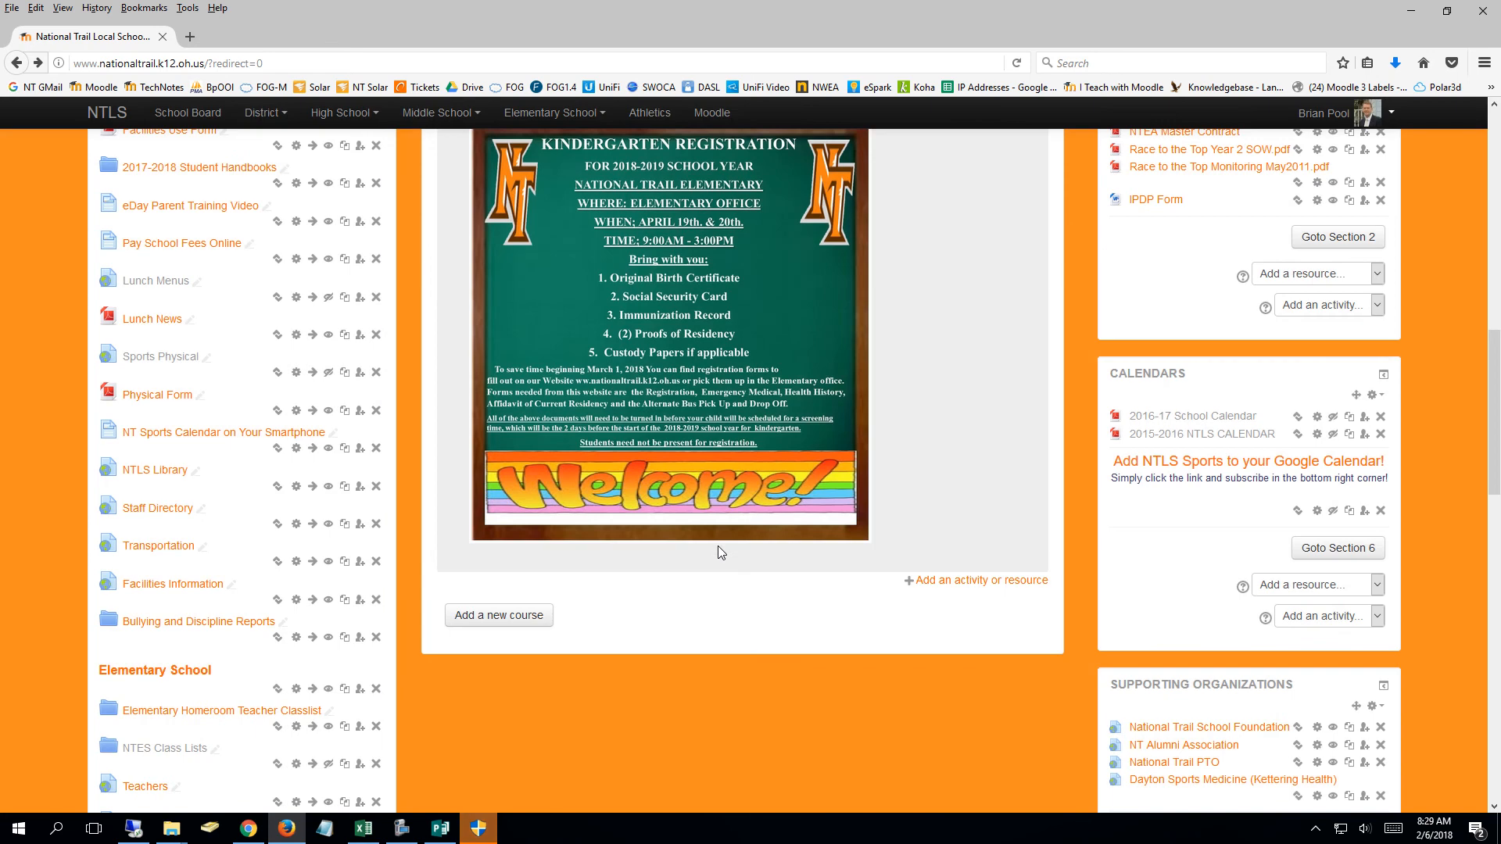
# Open the Registration Forms and Supply Lists folder, view its files in editing mode, and leave without saving changes.
pyautogui.scroll(3, 960, 598)
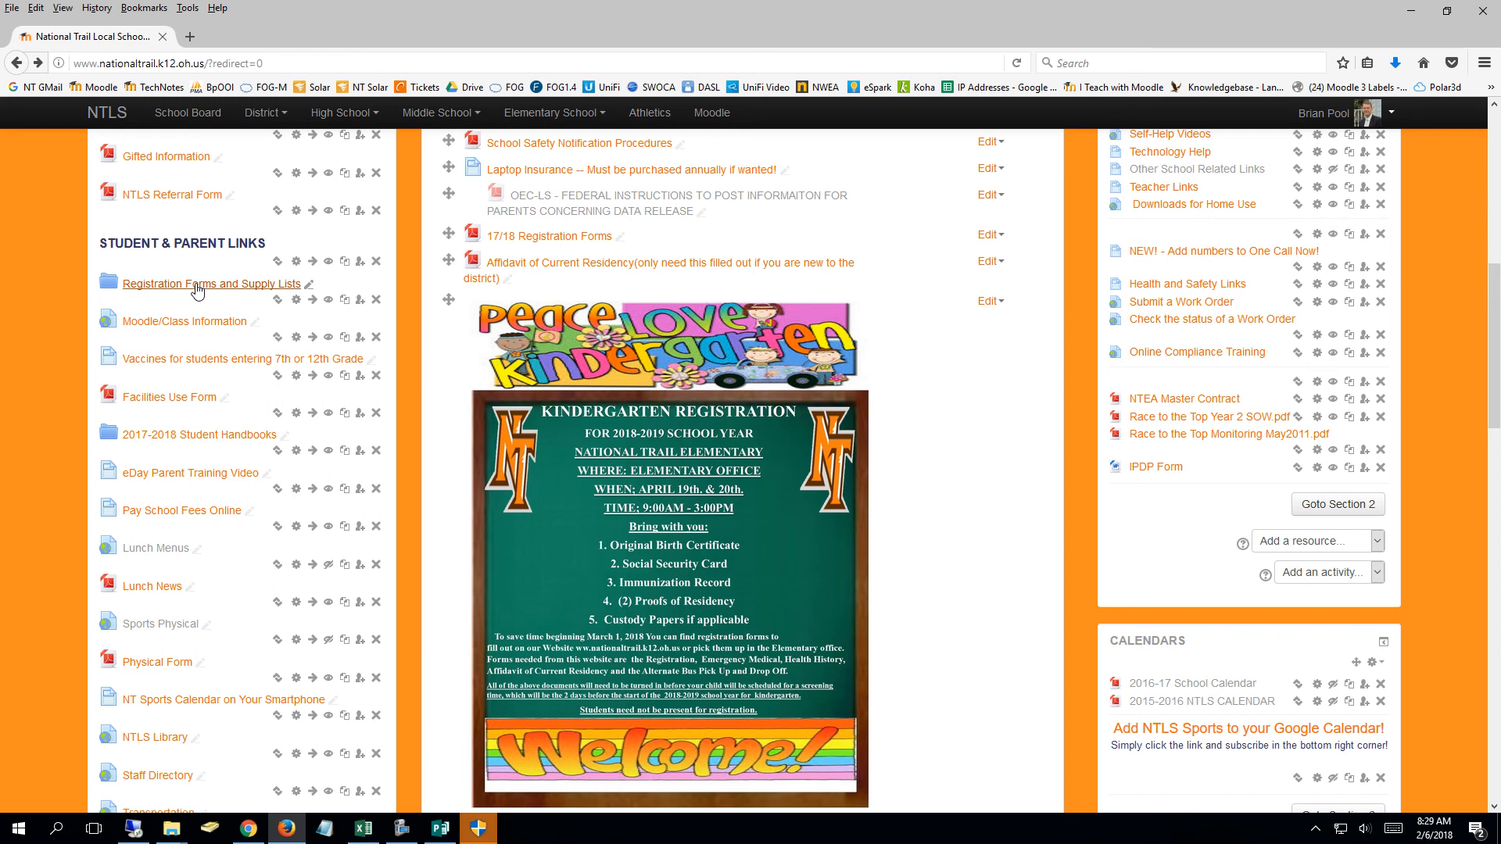
pyautogui.click(196, 286)
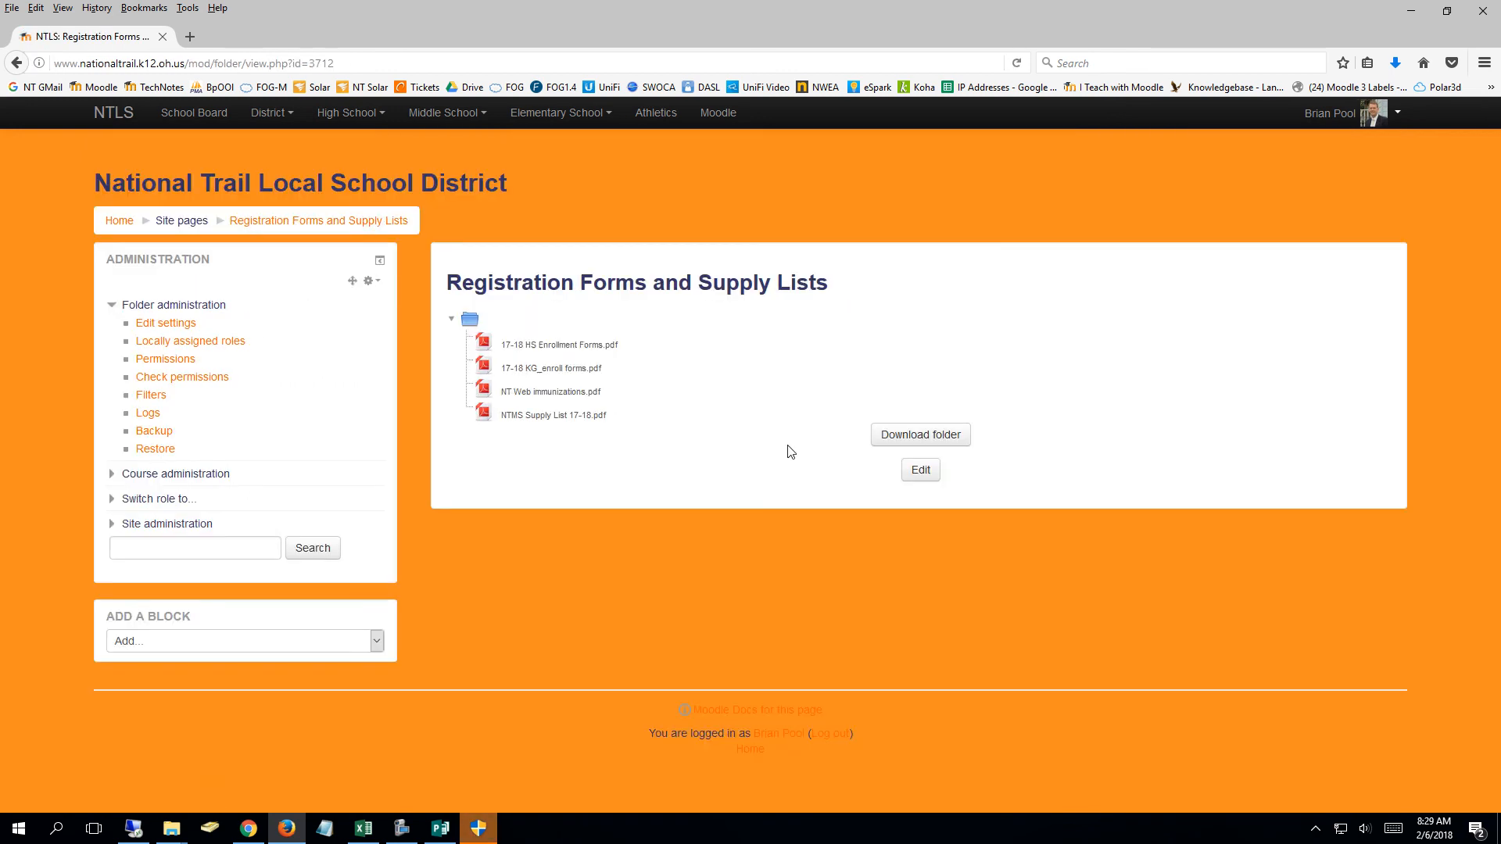
pyautogui.click(920, 470)
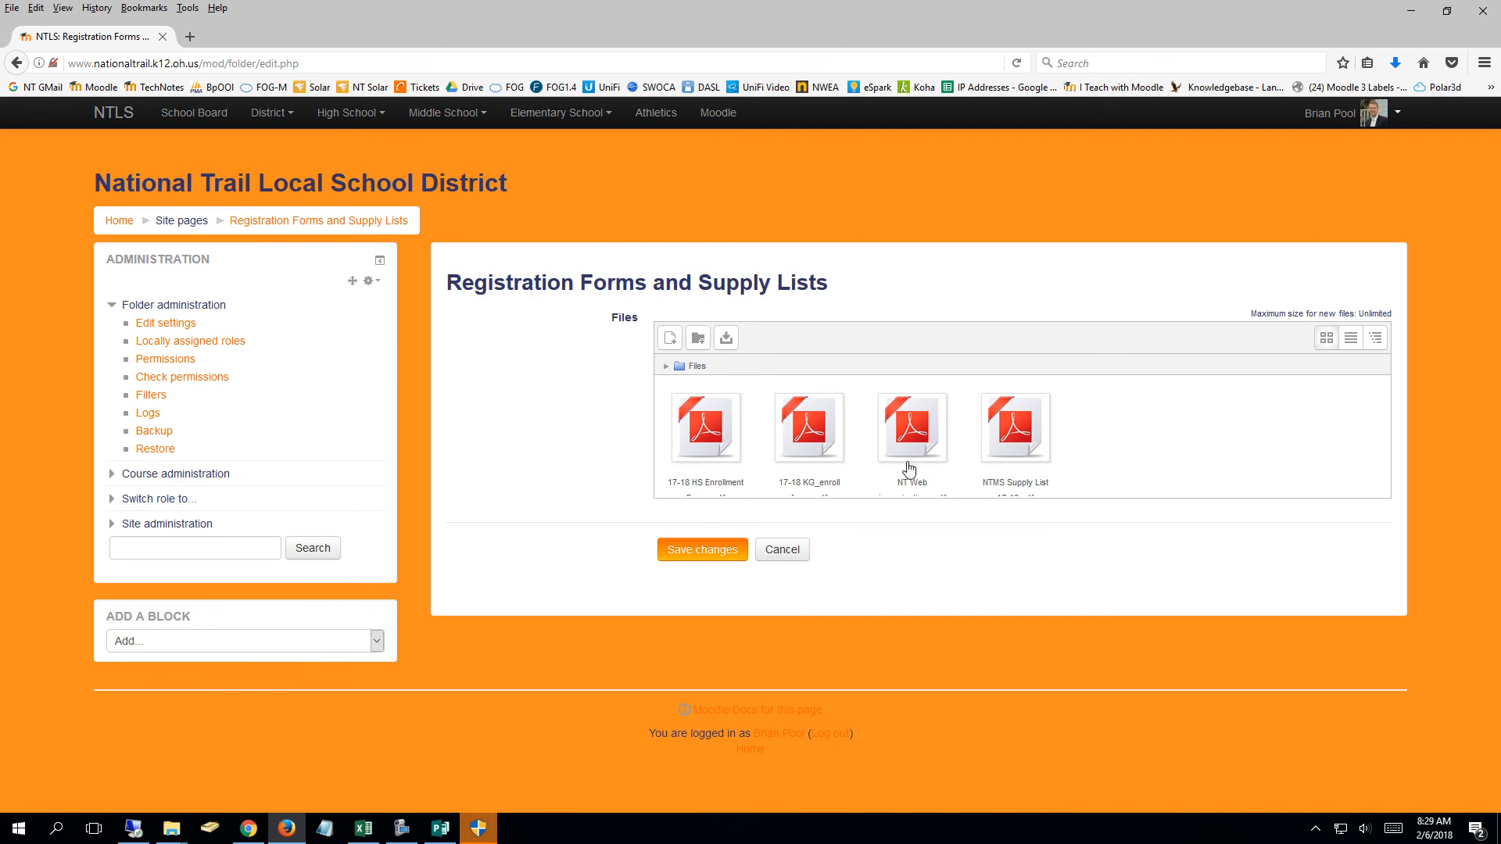
pyautogui.click(788, 555)
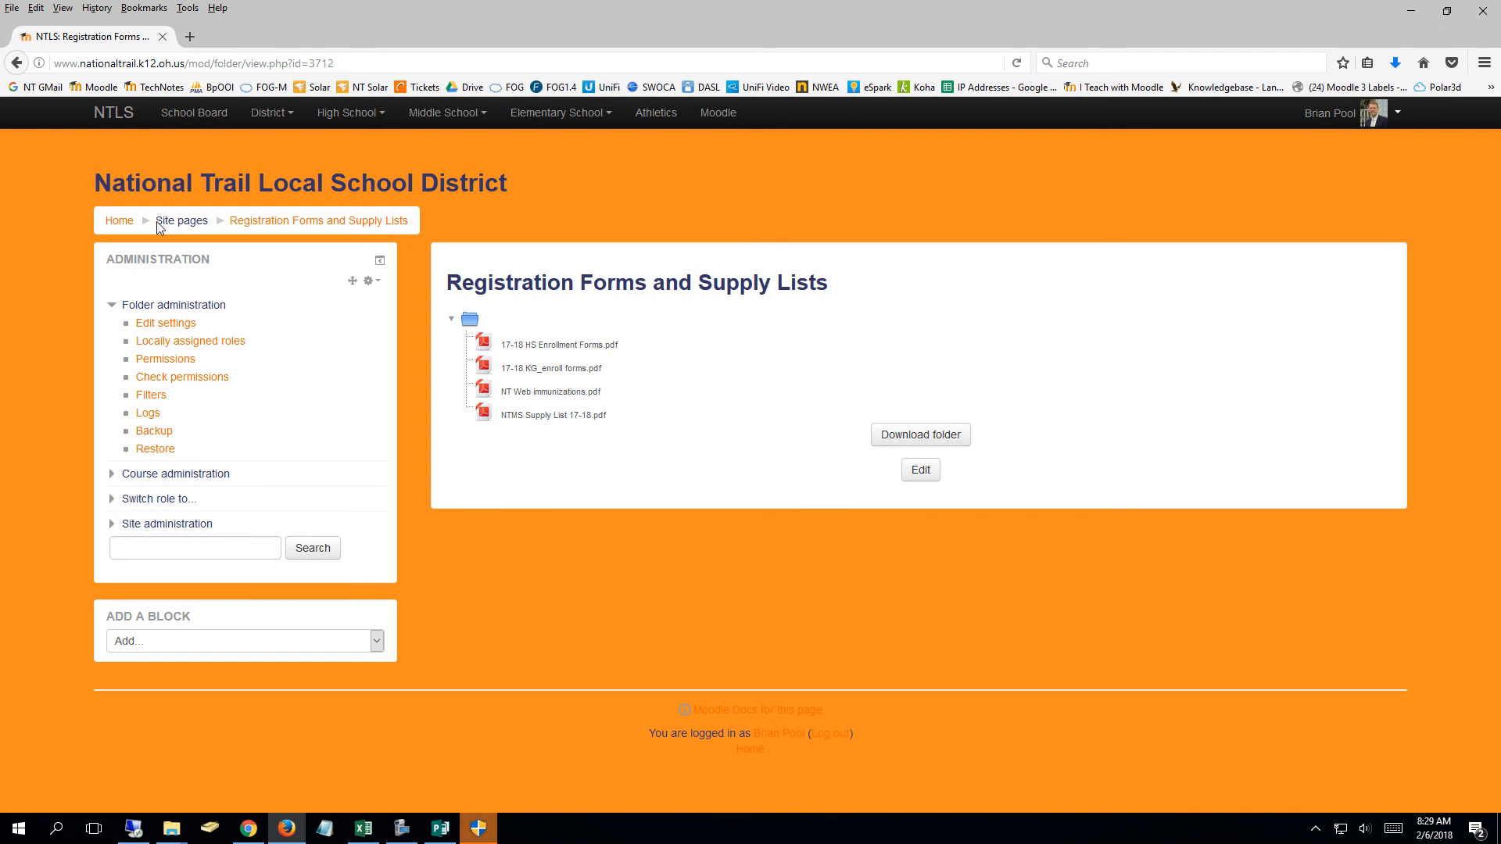
# Return to the site's front page, open the 17/18 Registration Forms PDF to view it, and go back to the front page.
pyautogui.click(122, 222)
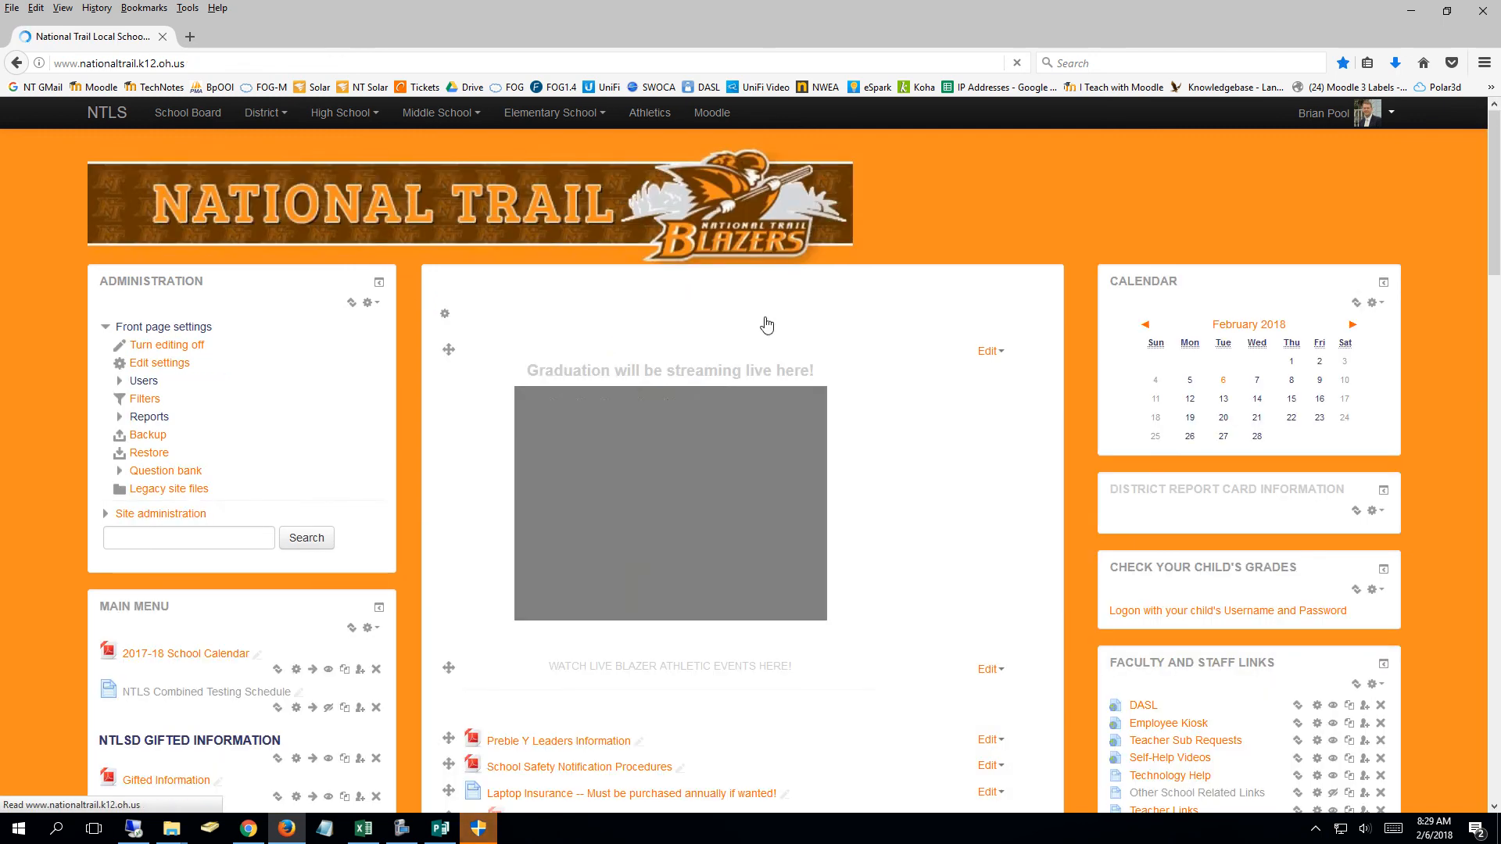
pyautogui.scroll(-5, 907, 347)
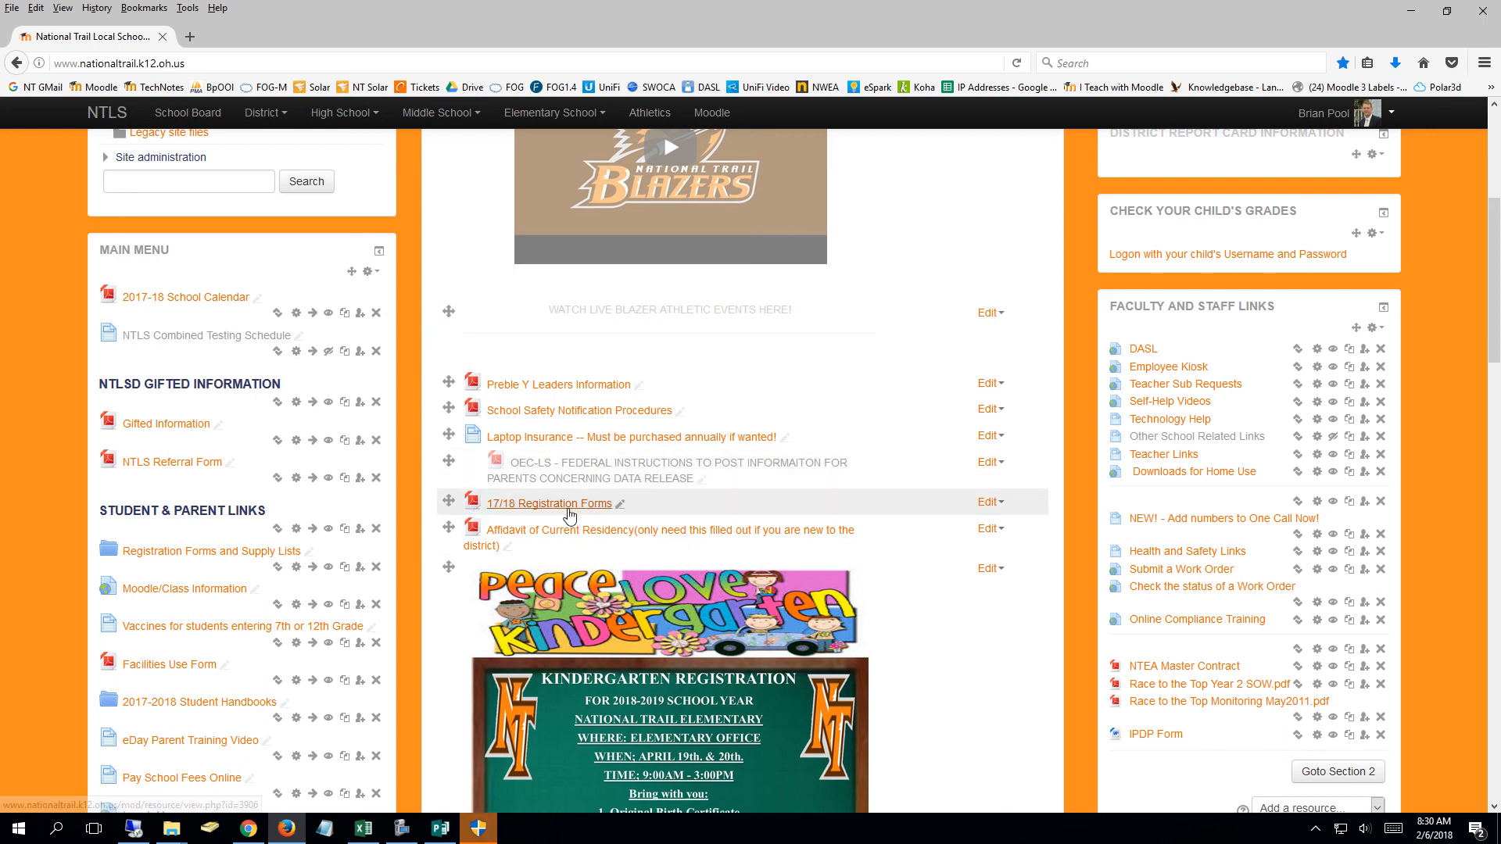
pyautogui.click(568, 514)
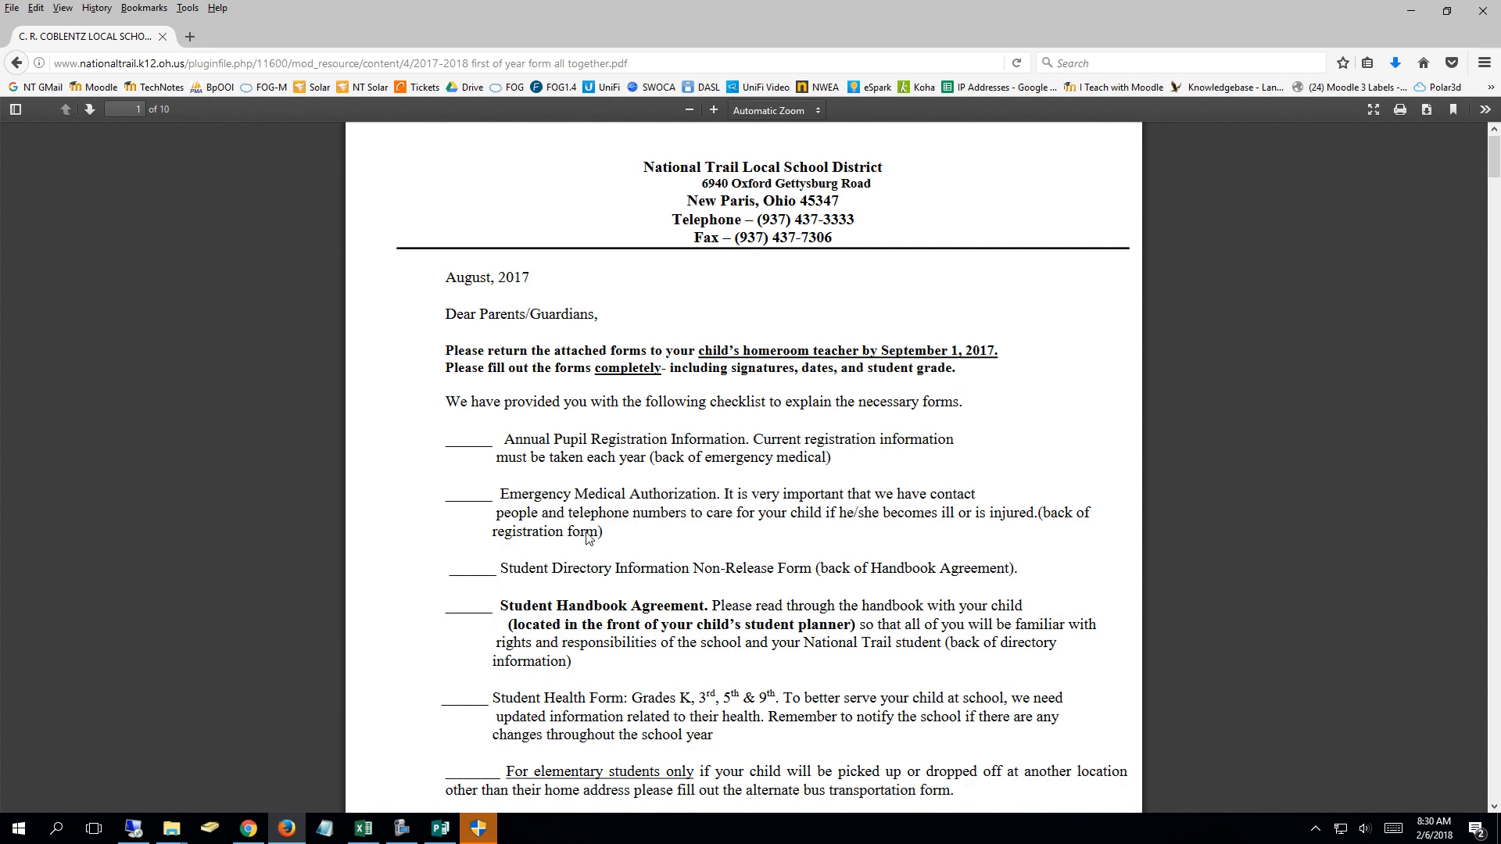
pyautogui.click(16, 62)
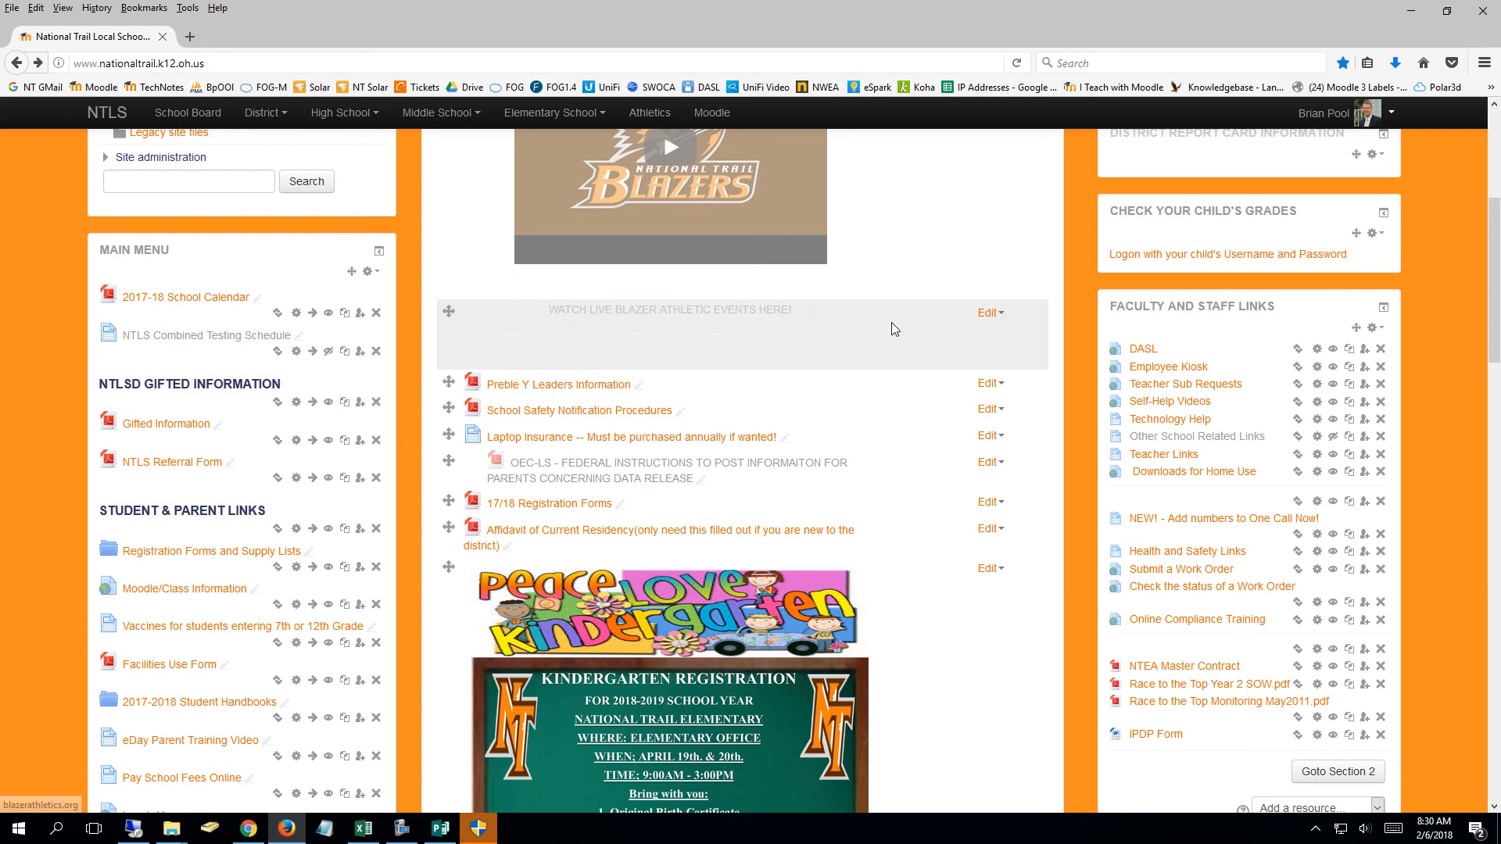
# Turn editing off for the front page and review the kindergarten registration poster and the links above it.
pyautogui.moveTo(1494, 289); pyautogui.dragTo(1494, 362)
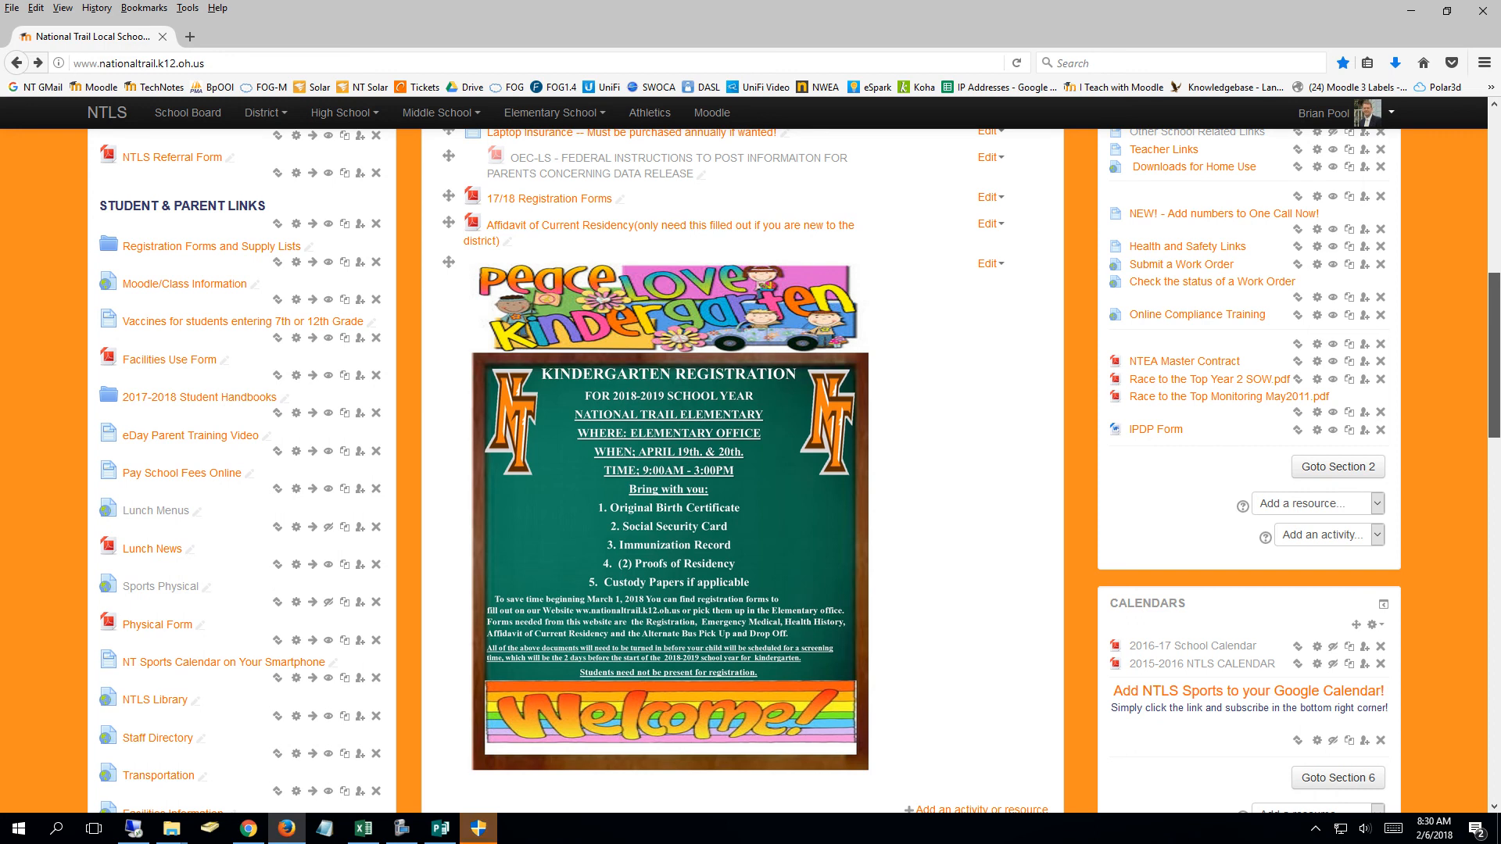
pyautogui.scroll(-1, 1499, 321)
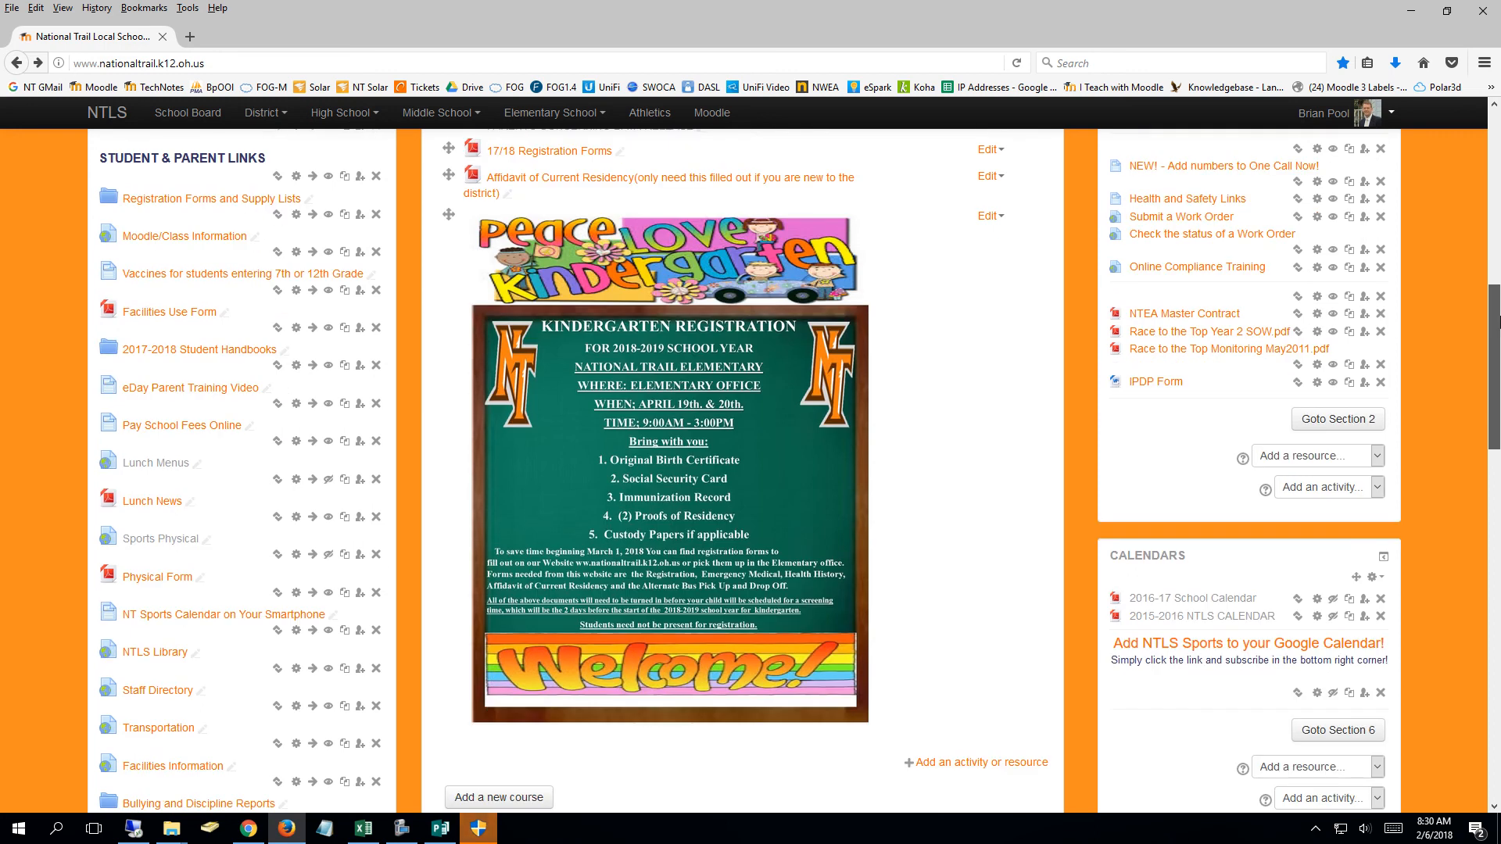
pyautogui.moveTo(1500, 322); pyautogui.dragTo(1500, 322)
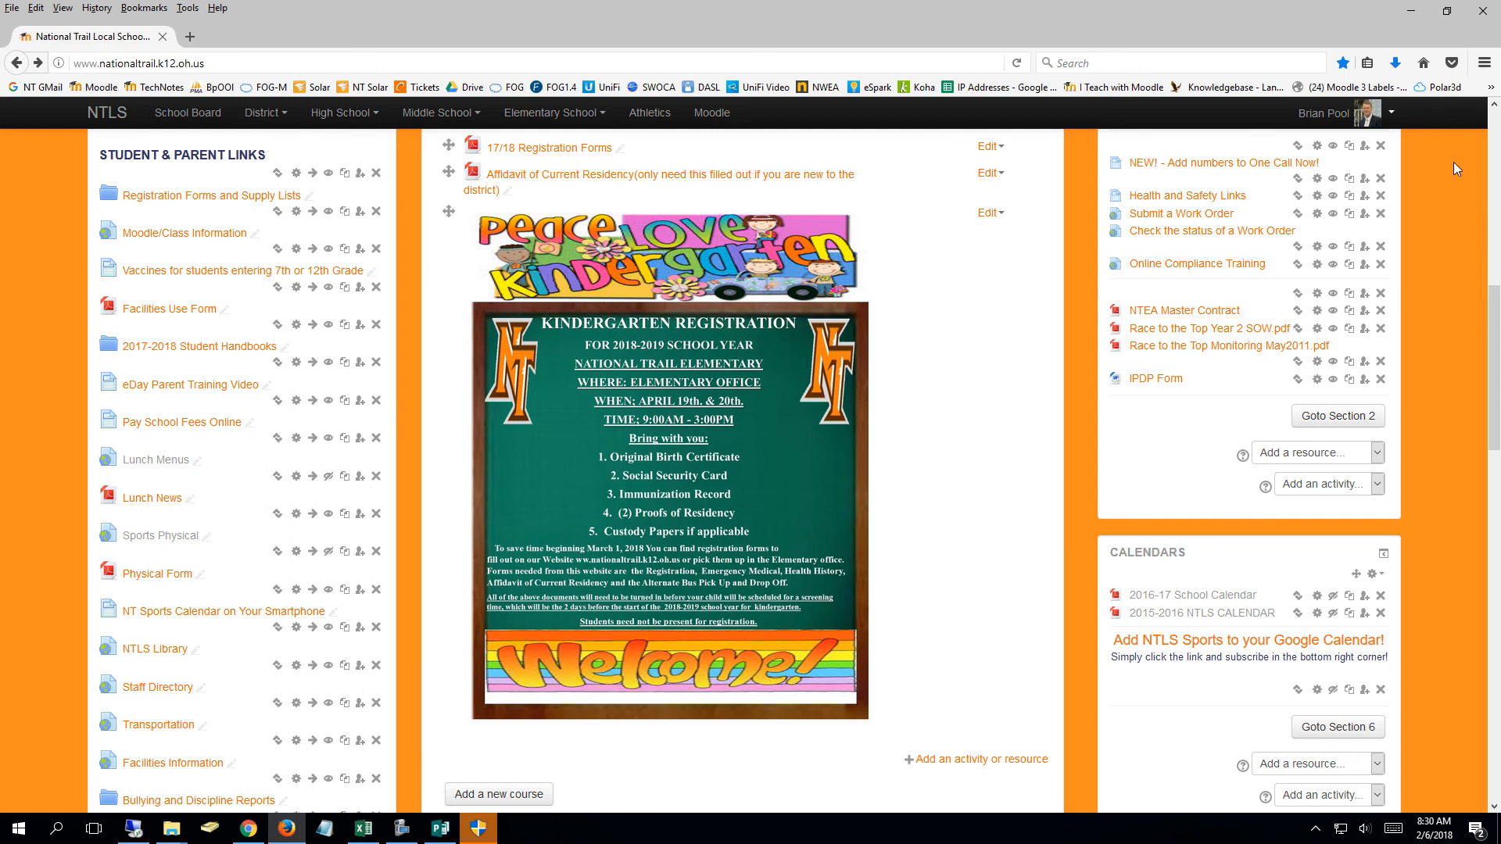
pyautogui.click(1497, 168)
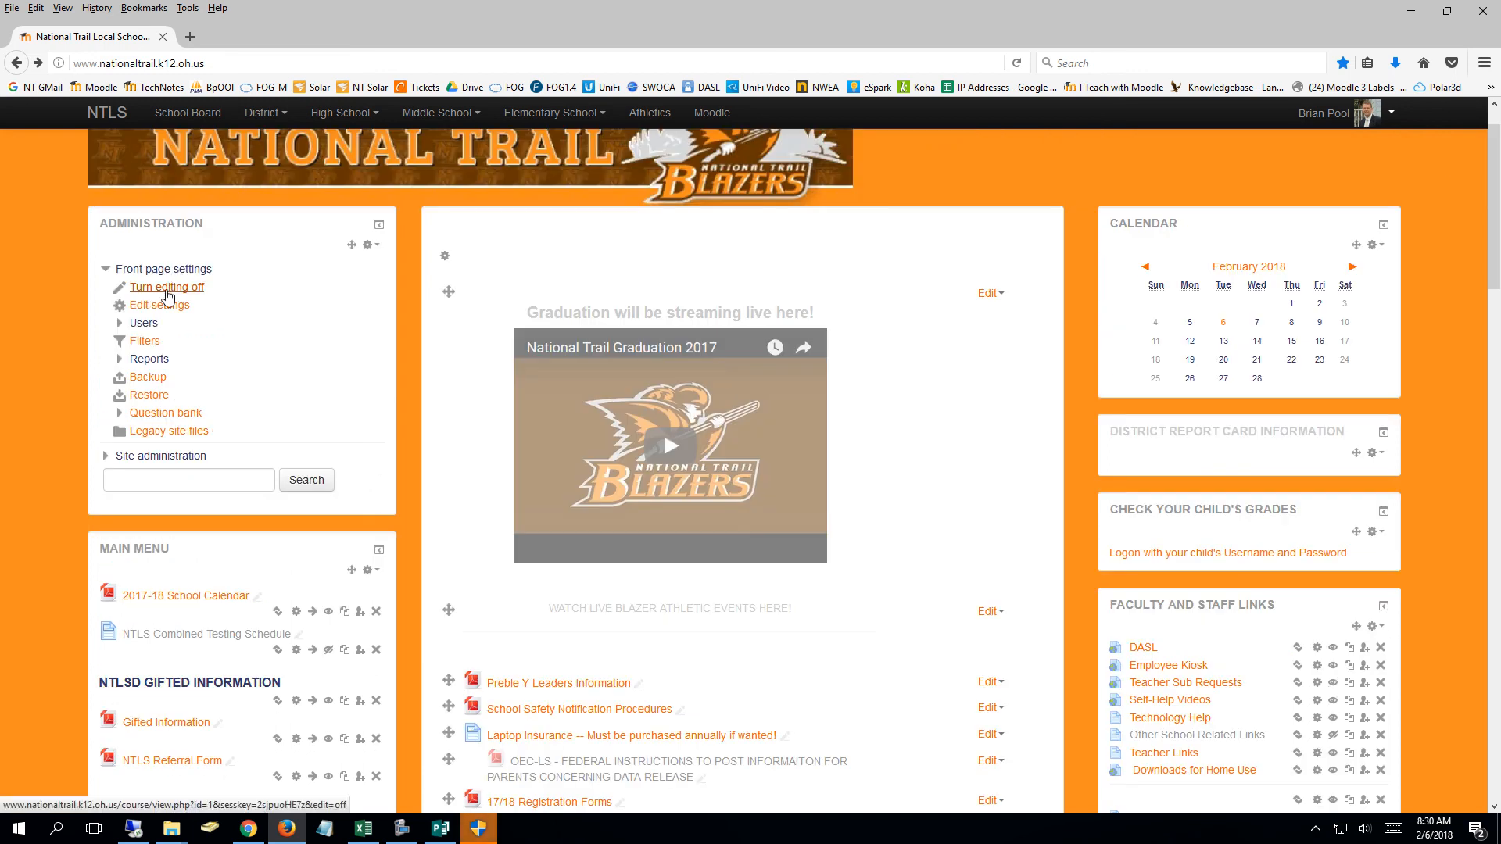
pyautogui.click(166, 287)
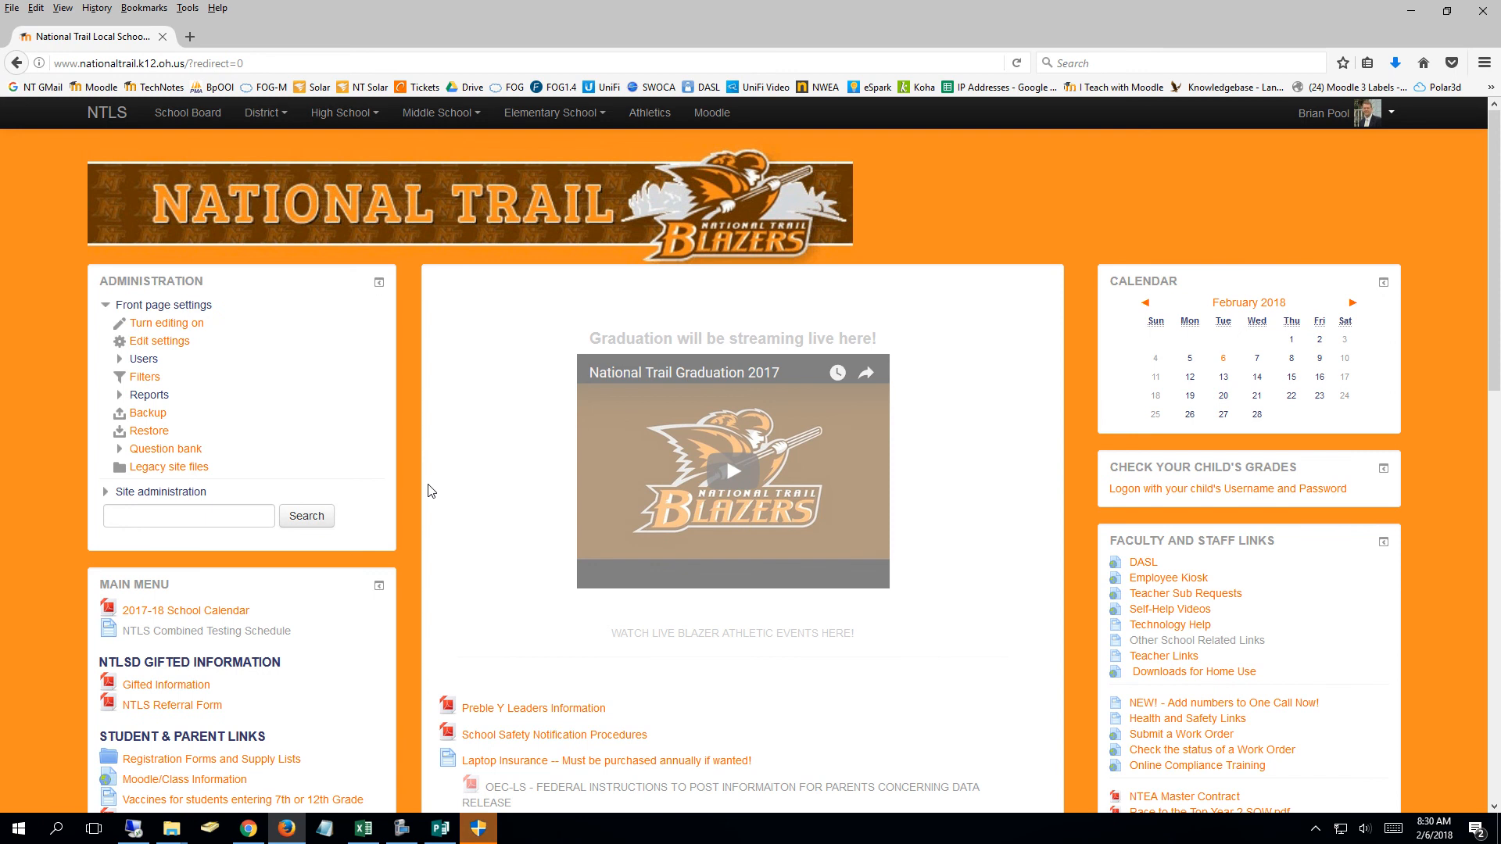
pyautogui.scroll(-1, 429, 491)
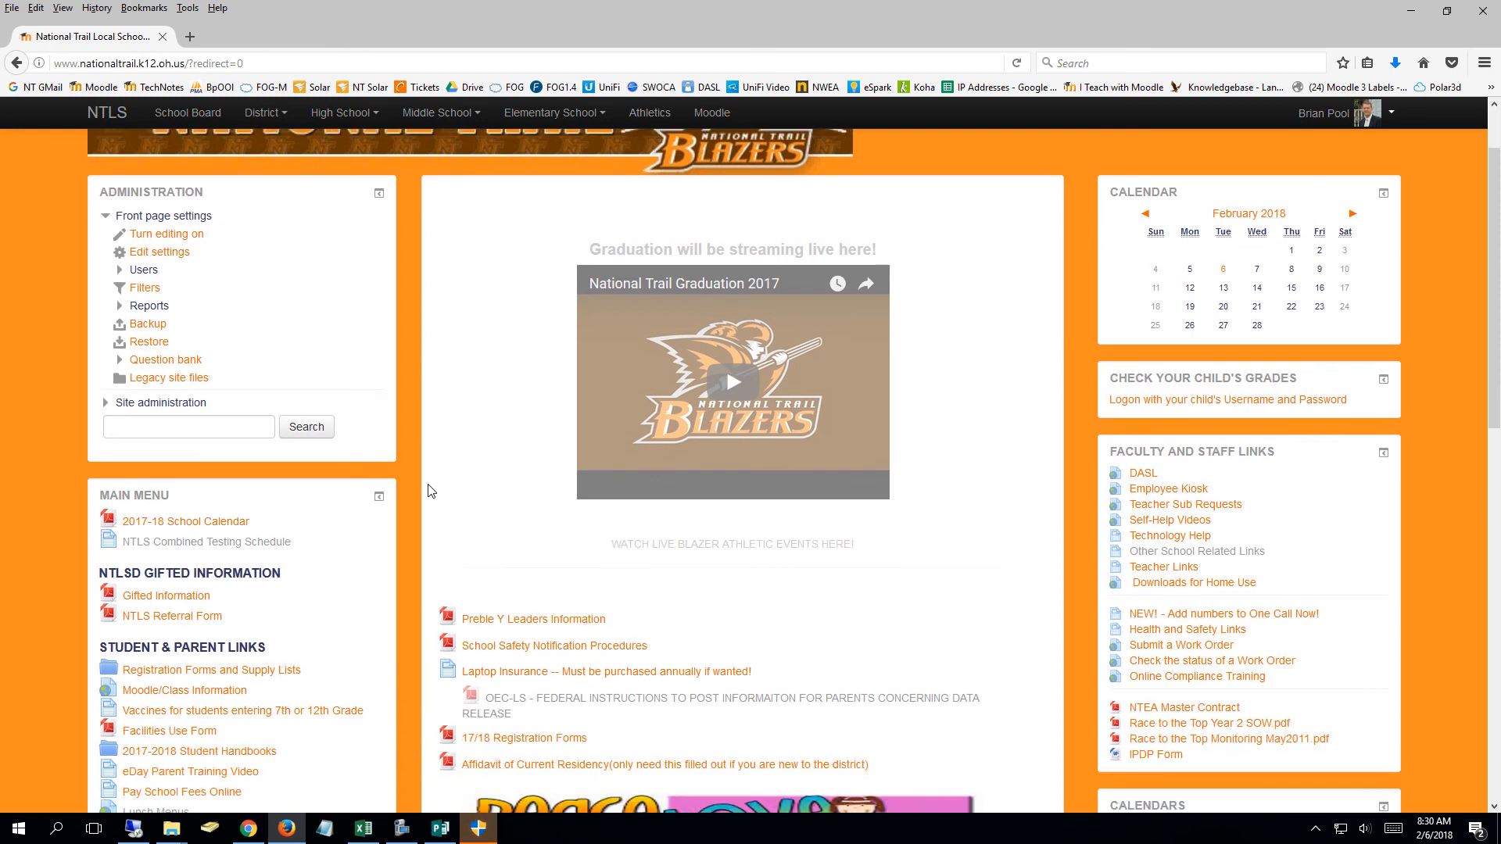
pyautogui.scroll(-1, 428, 490)
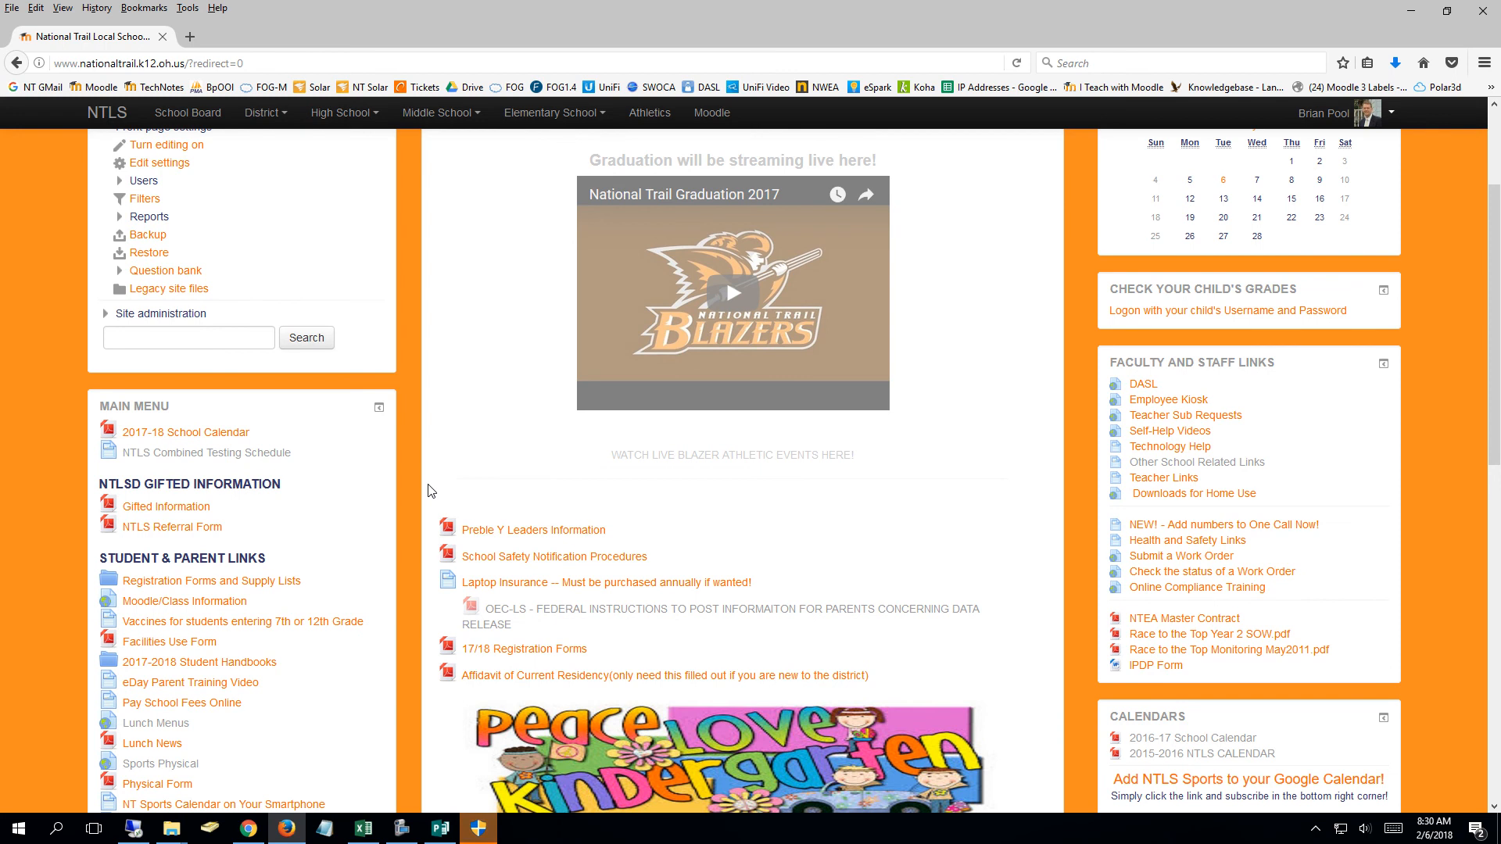
pyautogui.scroll(1, 428, 490)
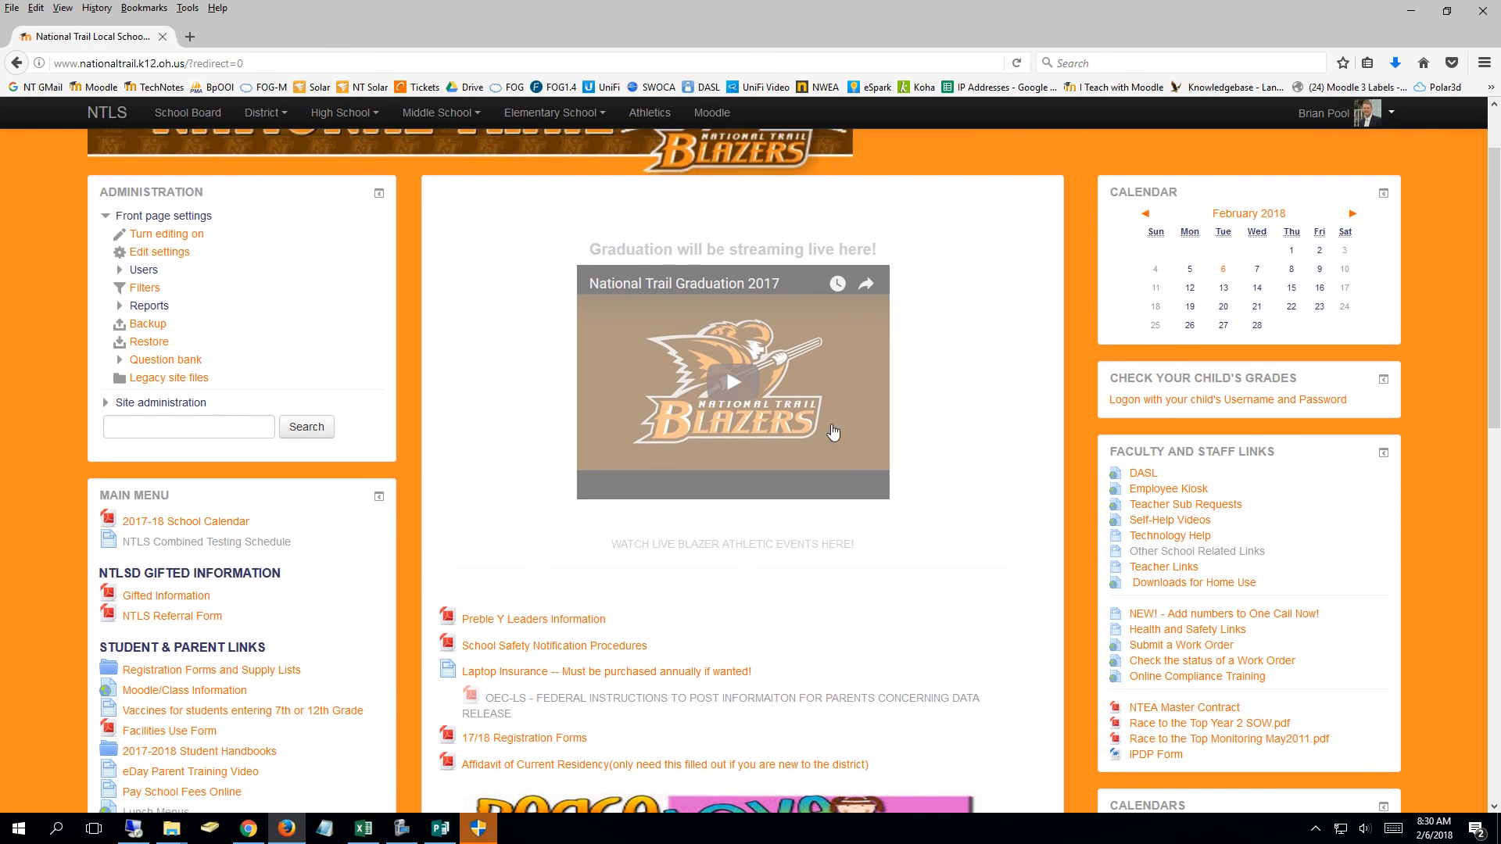
pyautogui.scroll(-3, 884, 434)
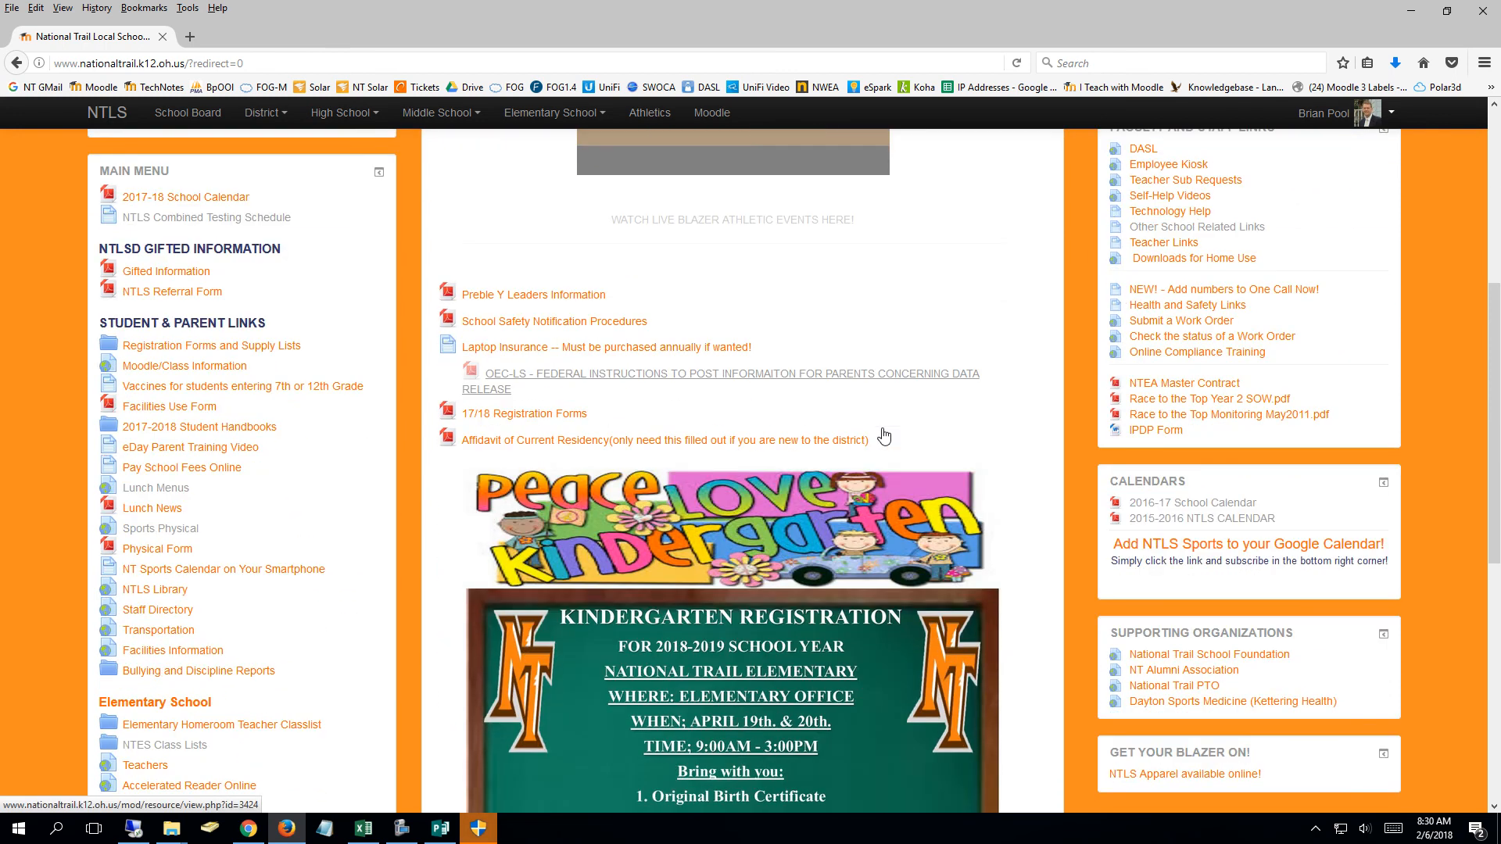
pyautogui.scroll(5, 884, 434)
# Log out of the site and check how the kindergarten registration poster displays on the front page to visitors.
pyautogui.click(1392, 114)
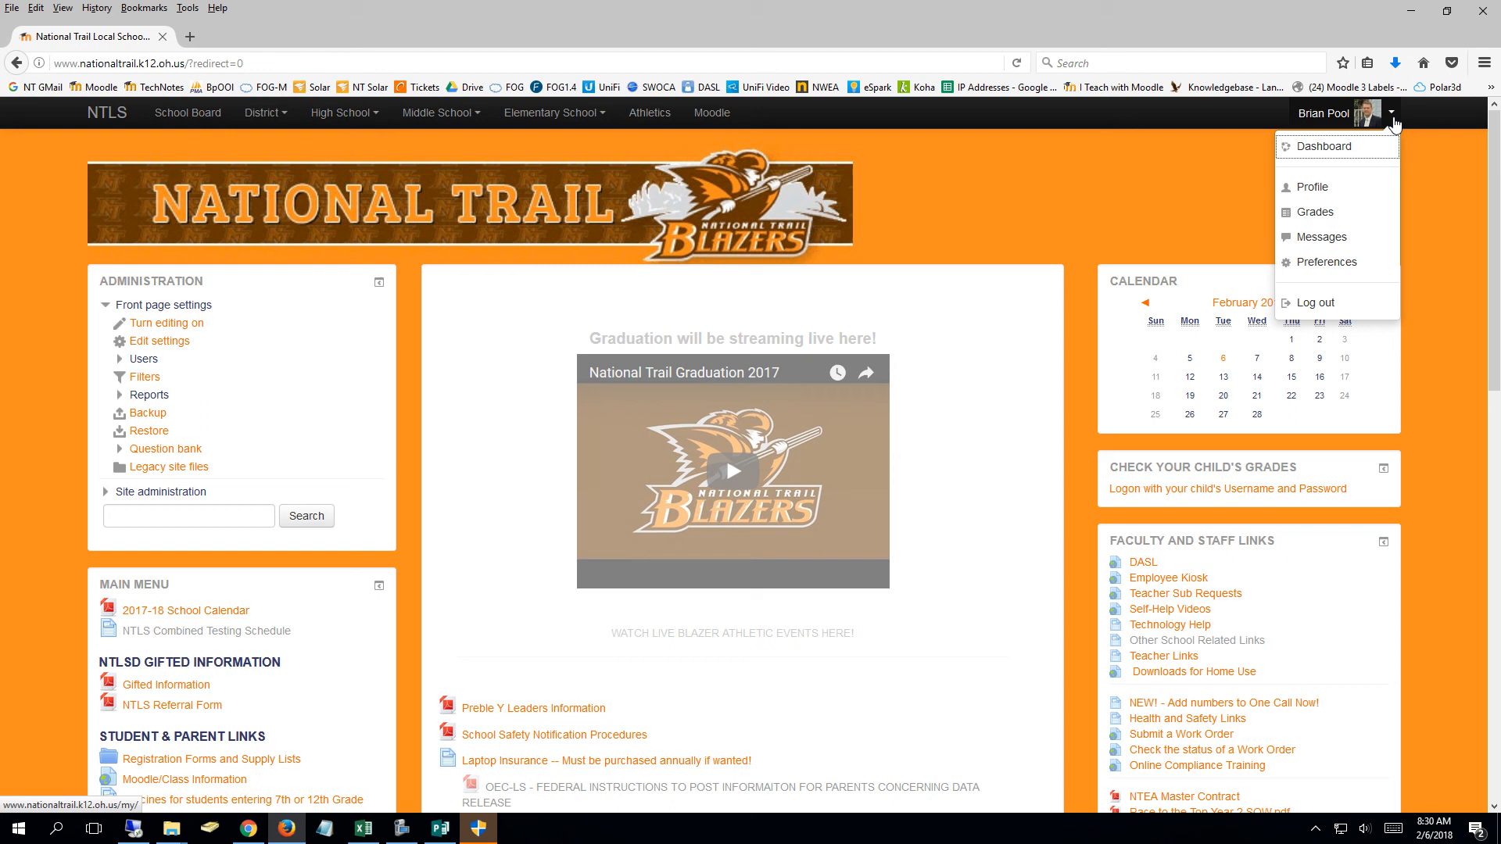
pyautogui.click(1320, 303)
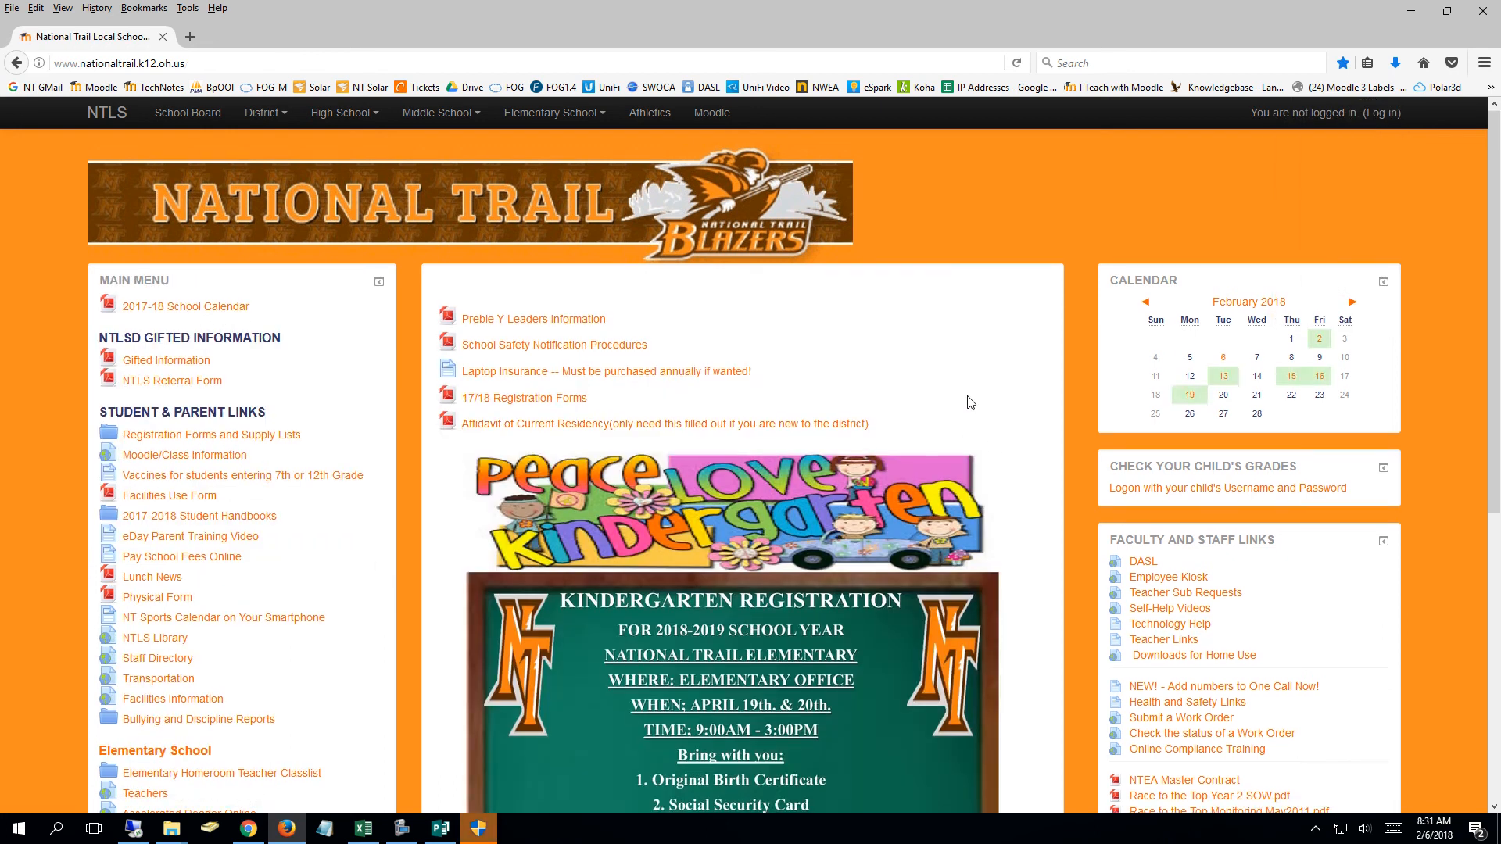
pyautogui.scroll(-5, 966, 396)
pyautogui.scroll(3, 966, 396)
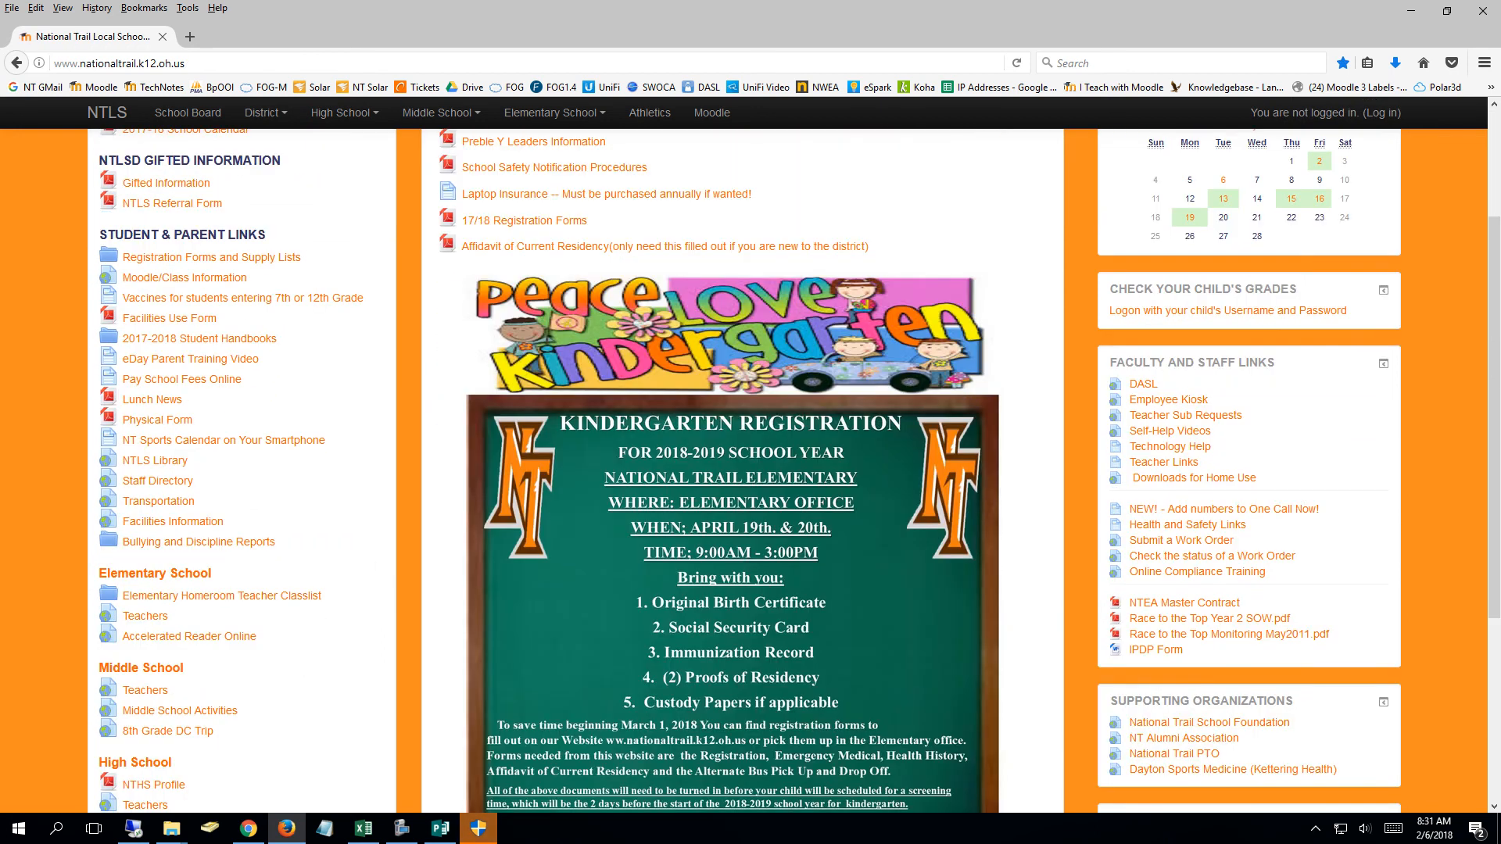